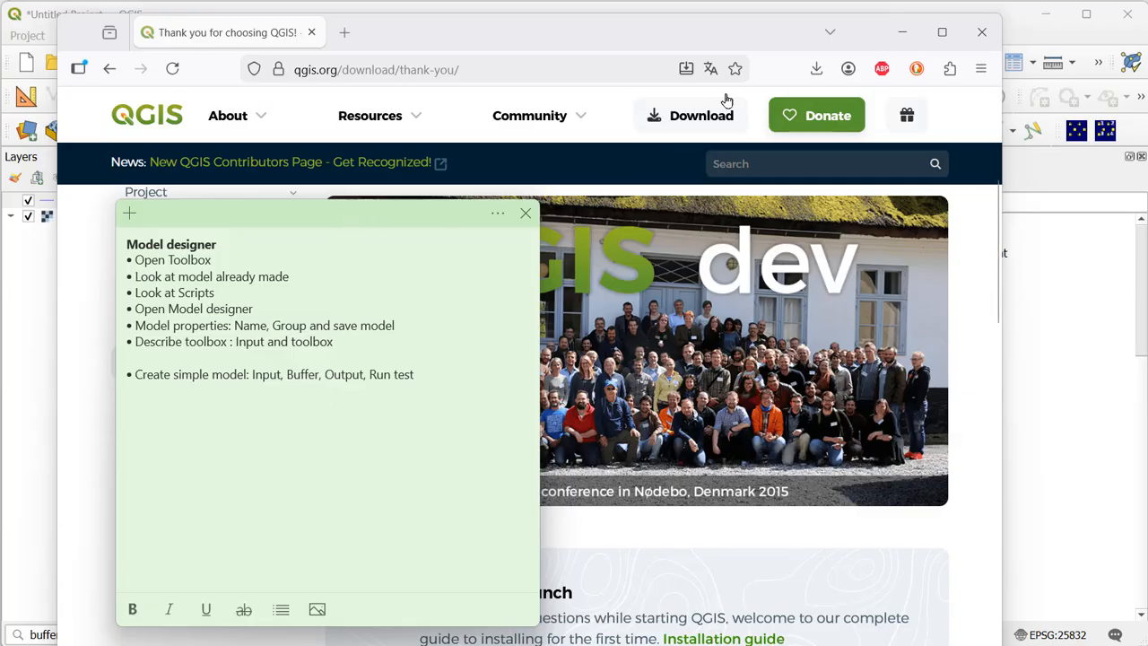
- Switch from the browser to QGIS and select the Vandløbsmidte stream features across the central part of the map
left_click(909, 37)
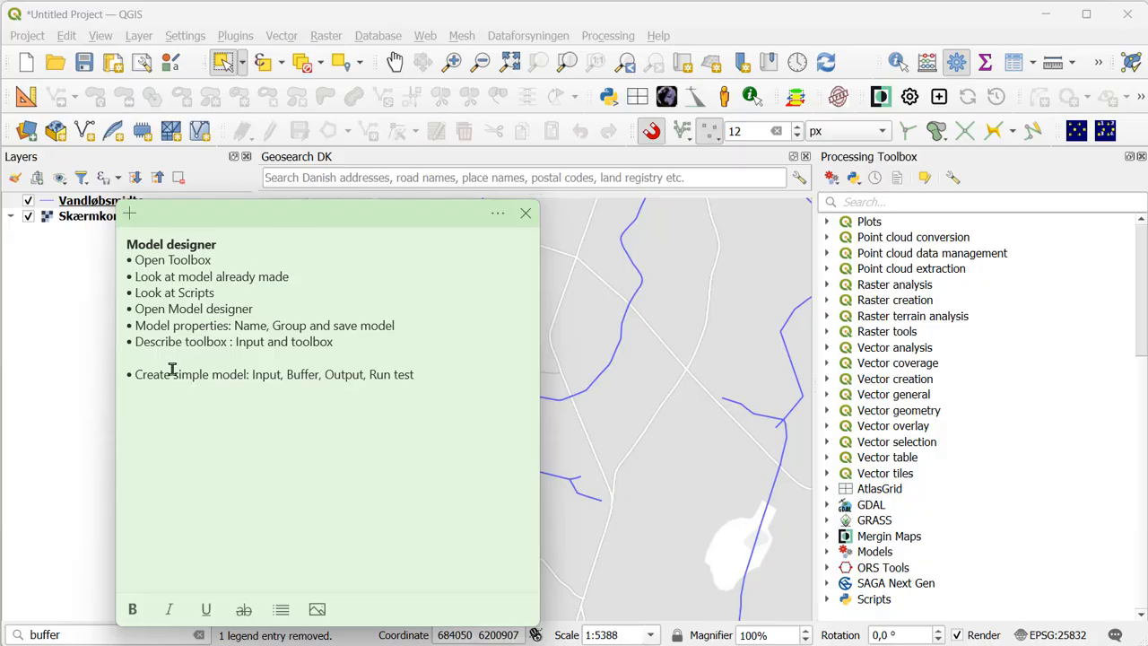
left_click(85, 323)
left_click(143, 204)
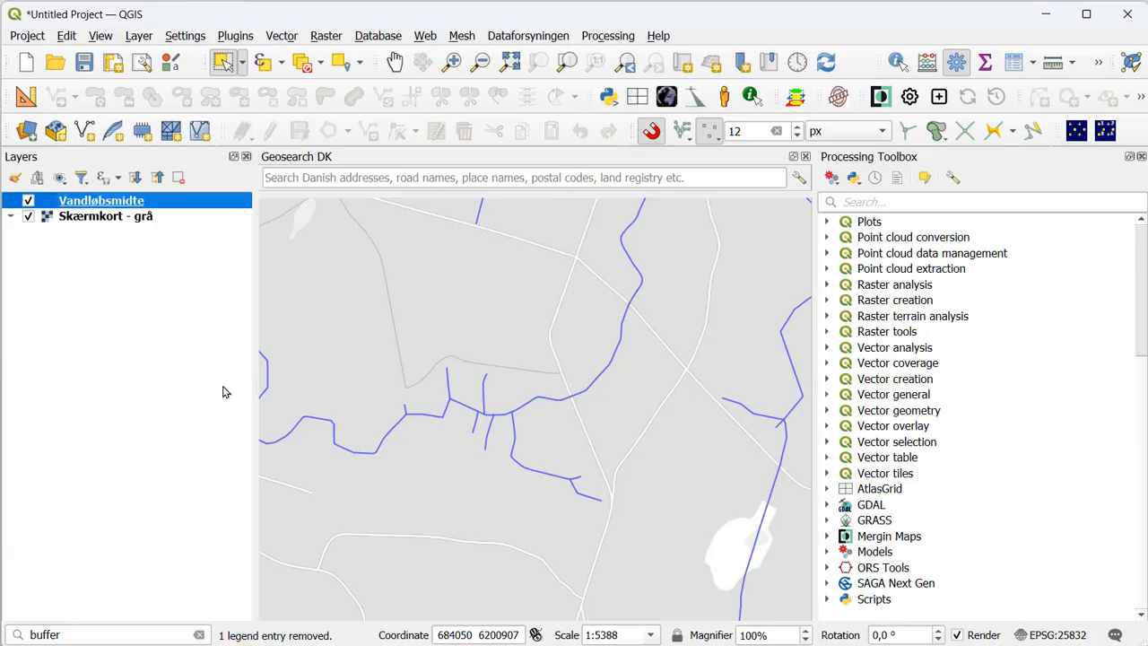
left_click_drag(338, 256, 720, 508)
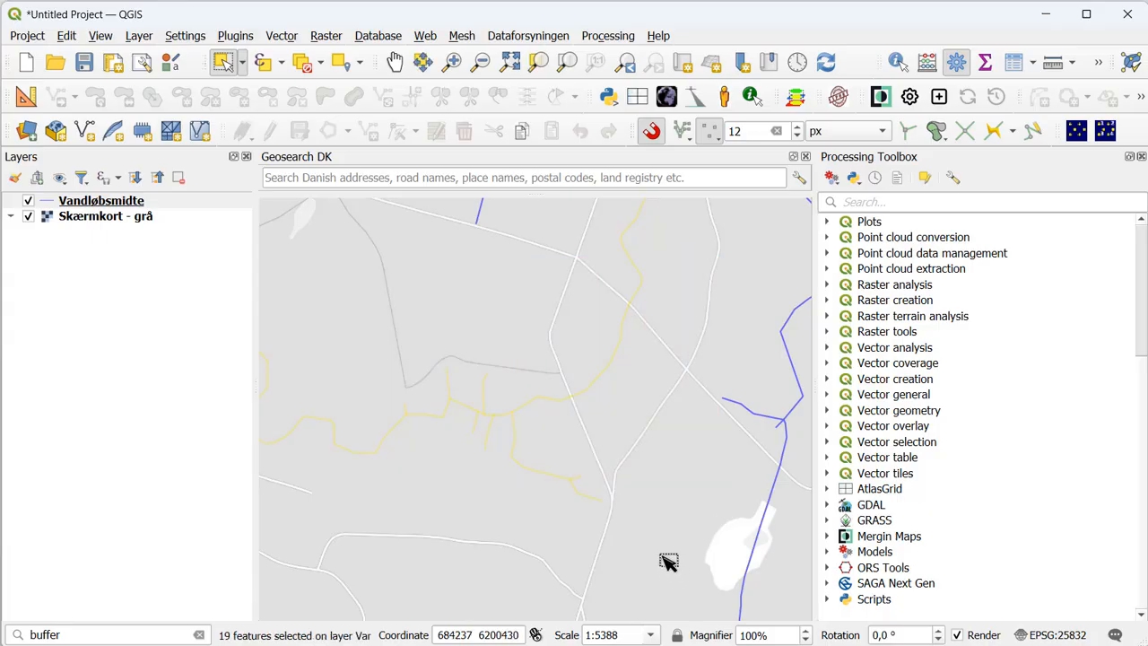
- Search the Processing Toolbox for buffer and open the Vector geometry Buffer algorithm
left_click(863, 199)
type("buffer")
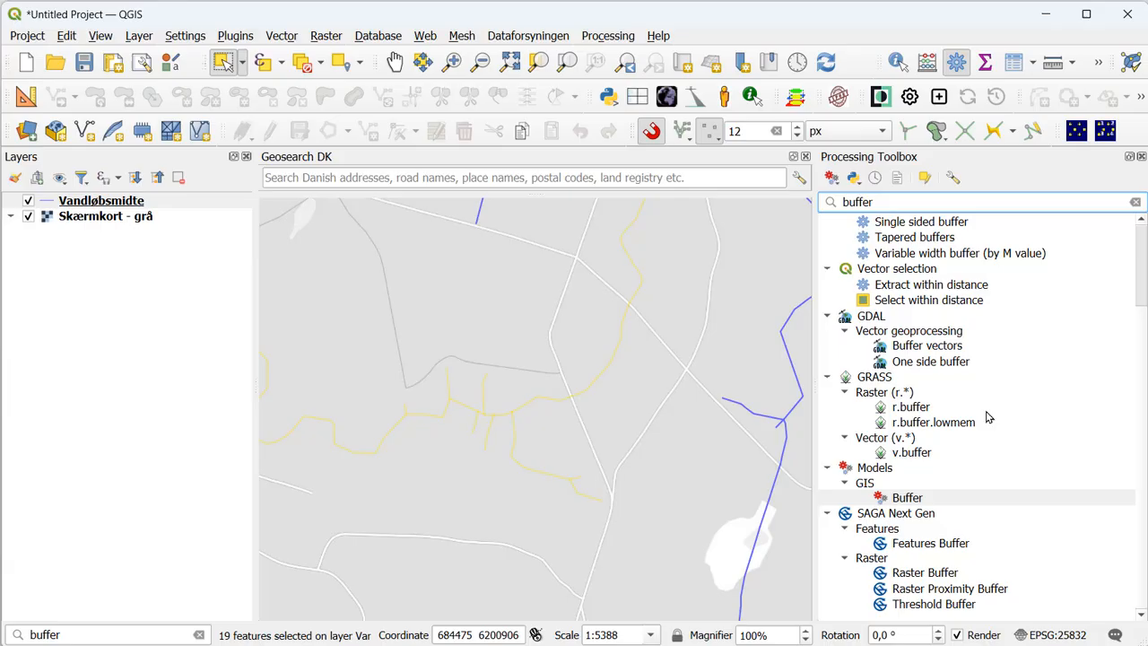
scroll(1018, 401, "up", 3)
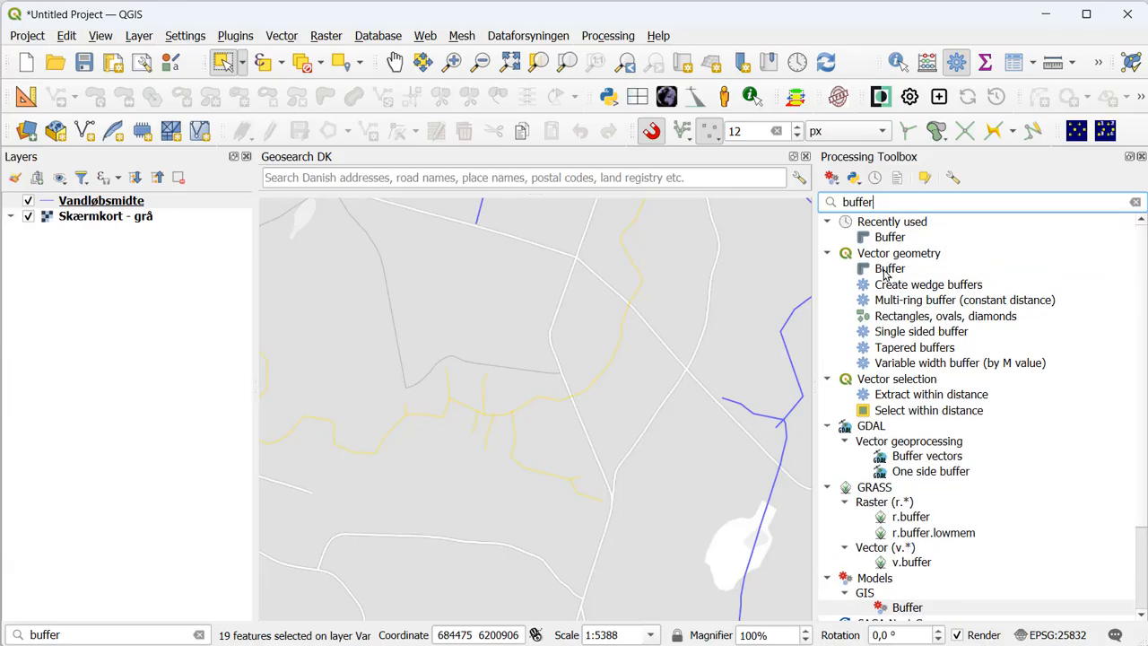
left_click(886, 269)
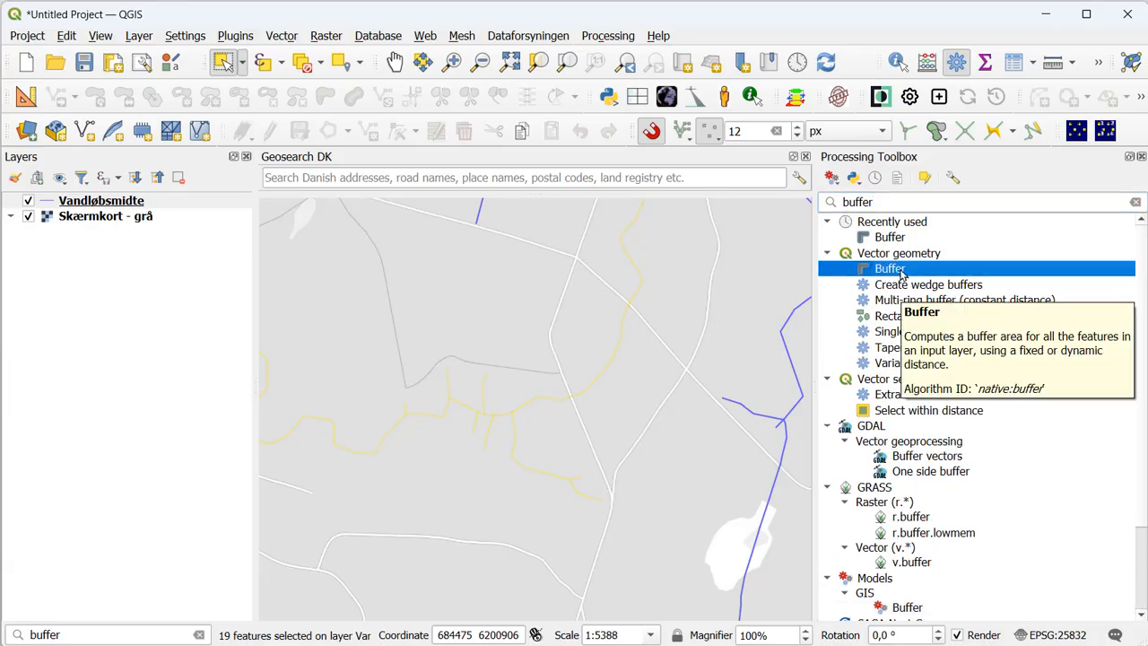
double_click(902, 271)
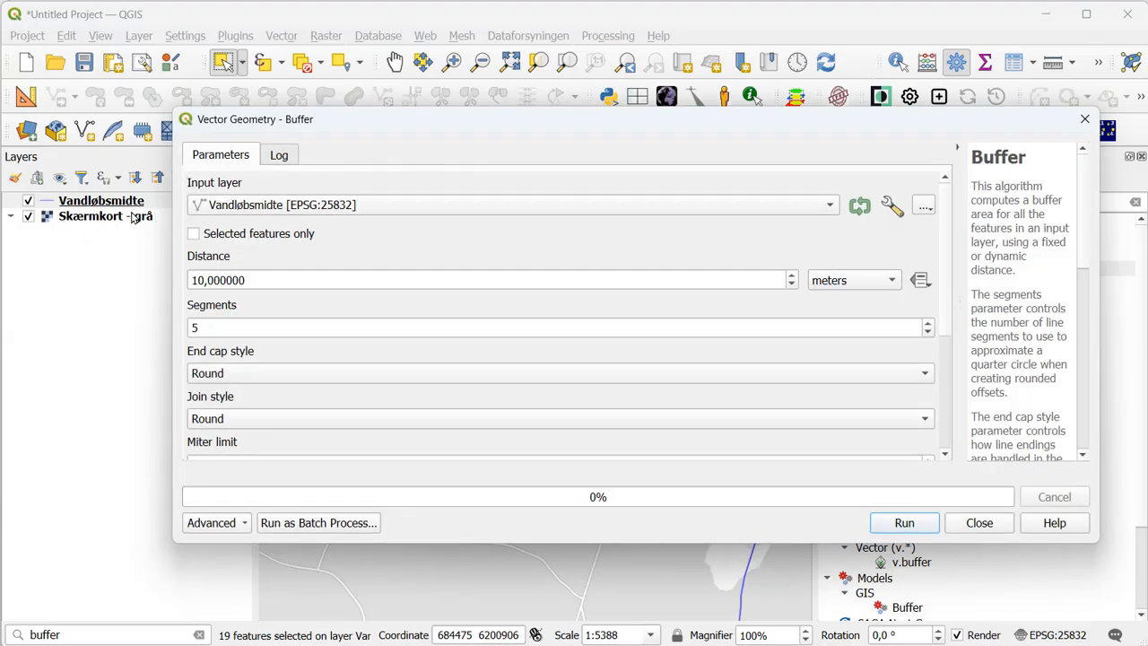
- Run Buffer on only the selected Vandløbsmidte features with a dissolved result into a temporary layer
left_click(194, 234)
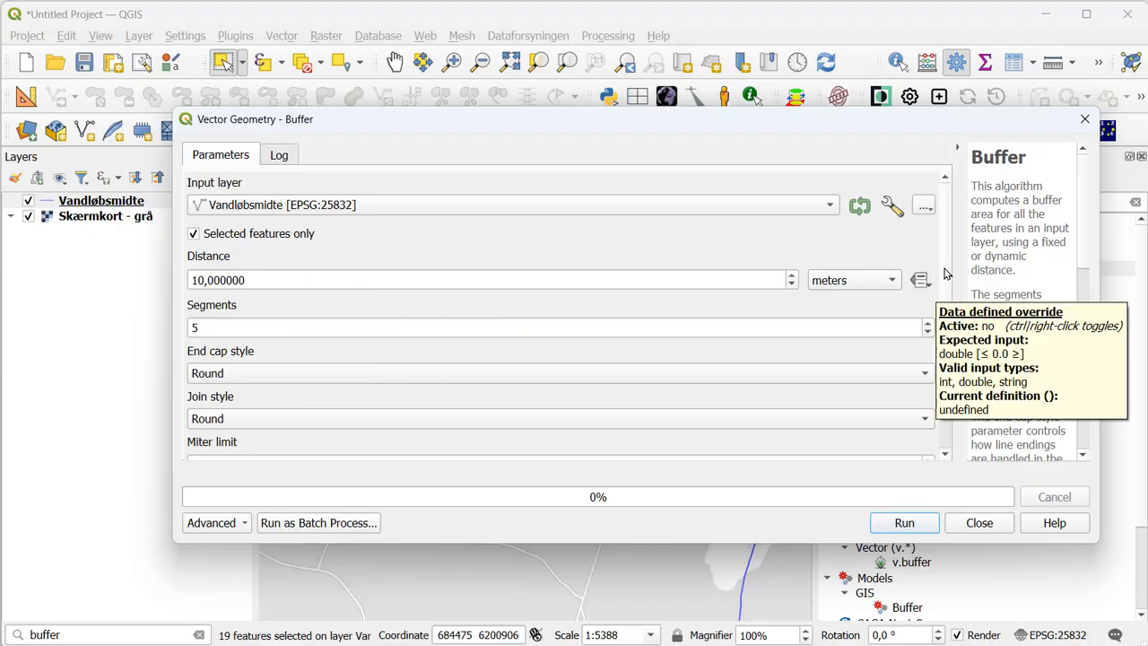
left_click_drag(945, 269, 949, 363)
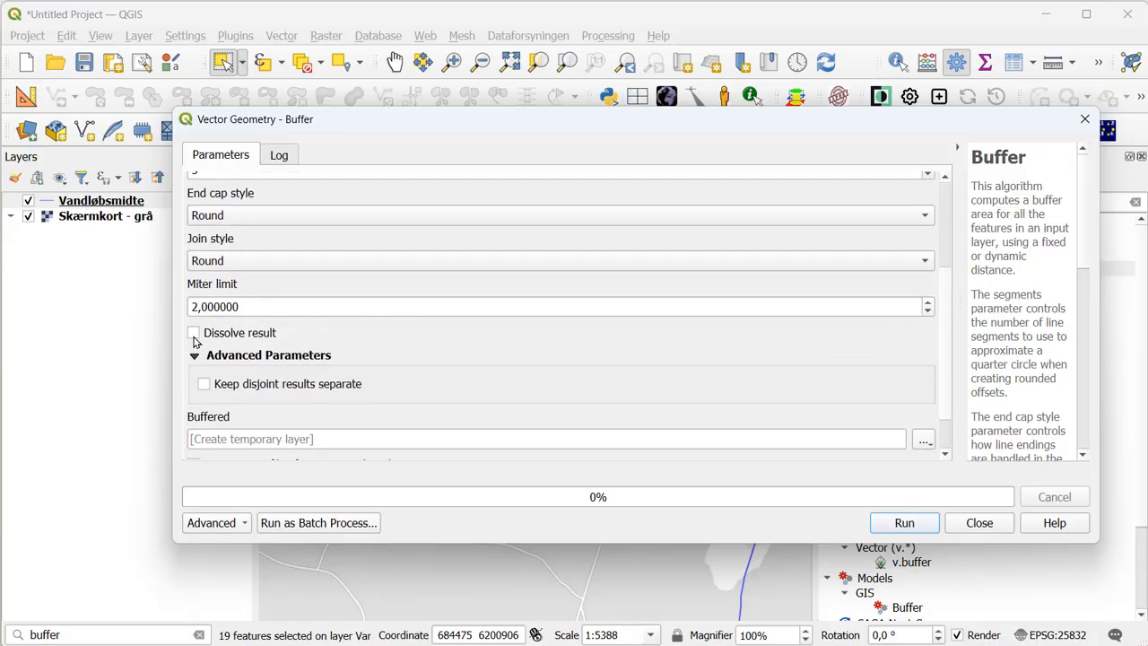
left_click(194, 334)
left_click_drag(951, 308, 949, 341)
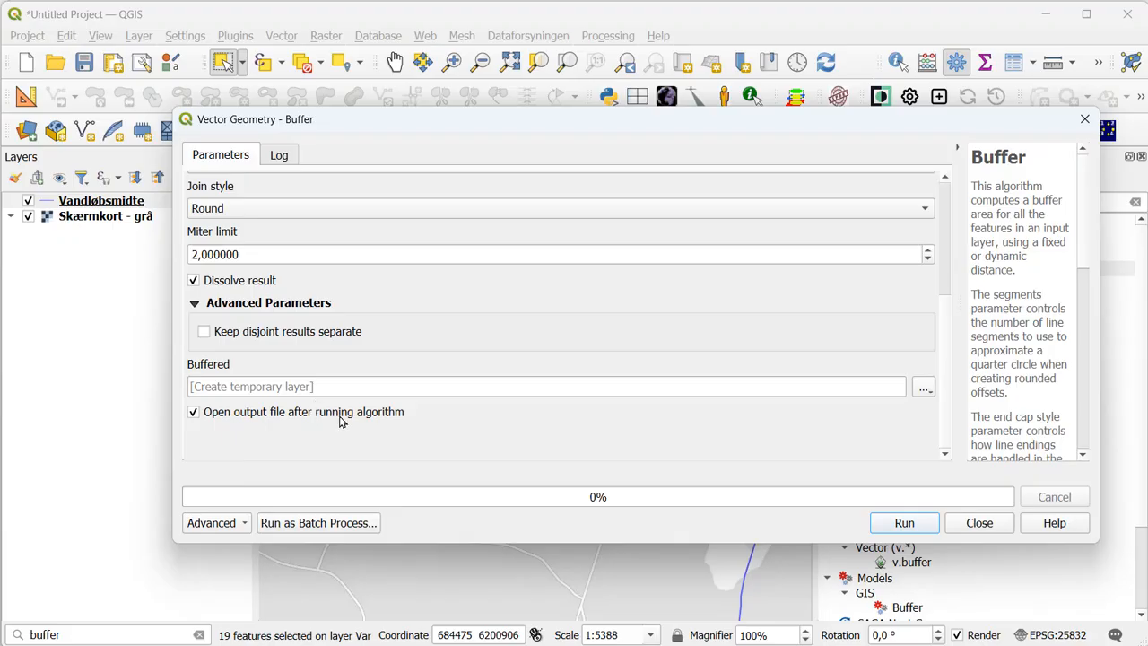
left_click(898, 528)
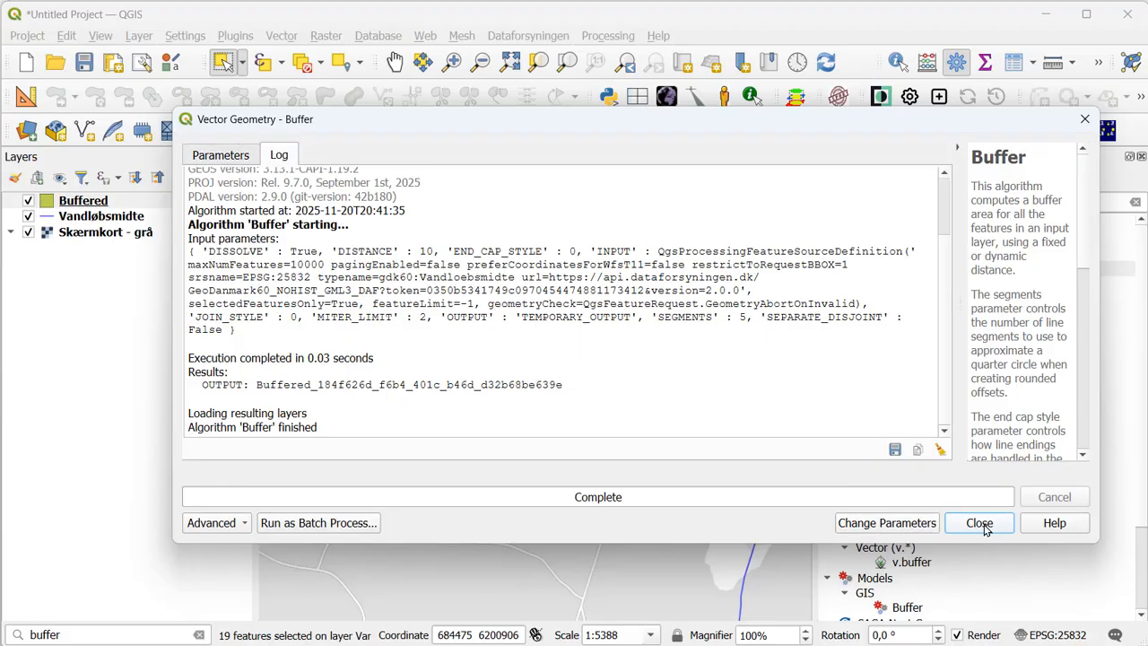
left_click(980, 523)
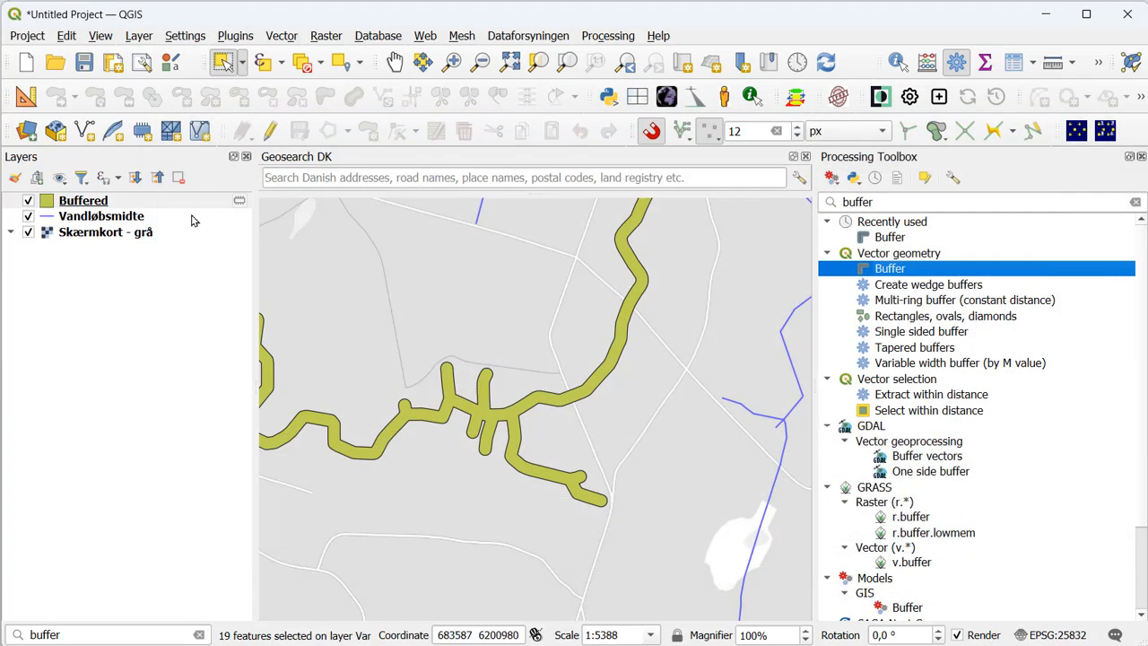
- Remove the Buffered layer from the project and clear the toolbox search
left_click(89, 203)
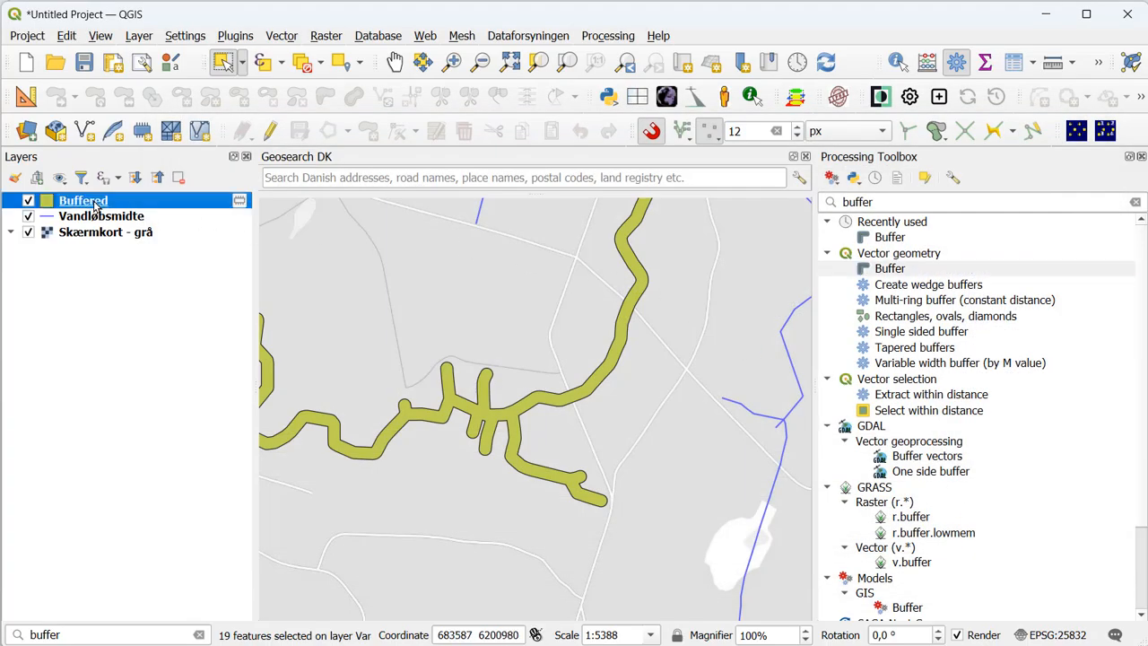
left_click(180, 178)
left_click(560, 359)
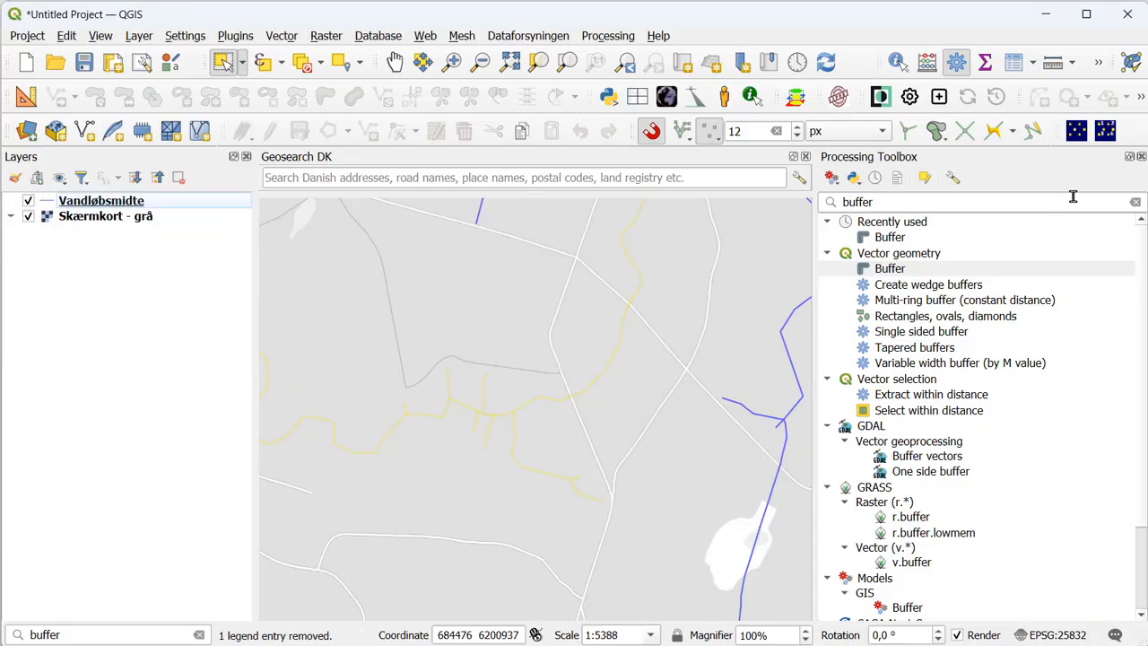
left_click(1135, 202)
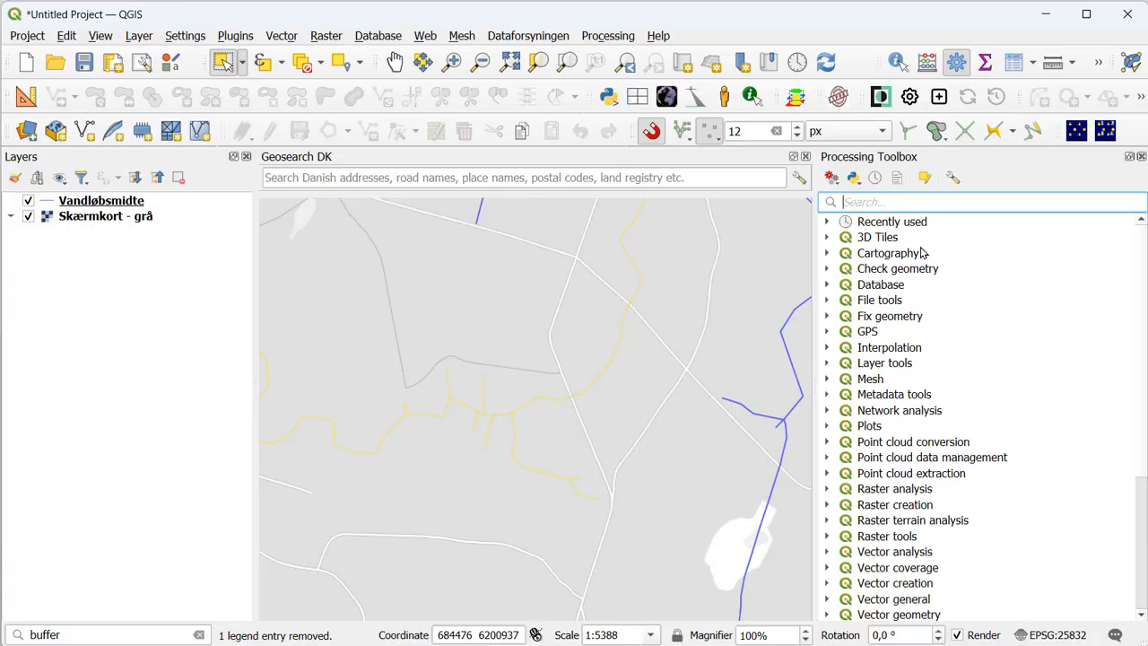
- Expand the Models group and its GIS subgroup in the Processing Toolbox
left_click(594, 40)
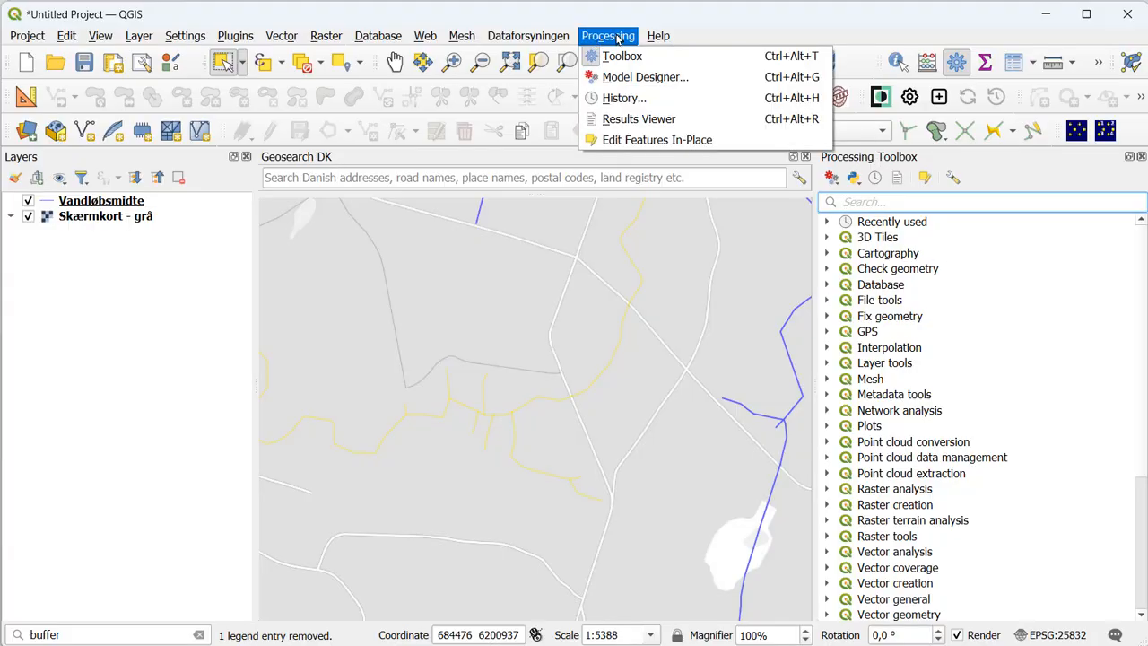
left_click(732, 57)
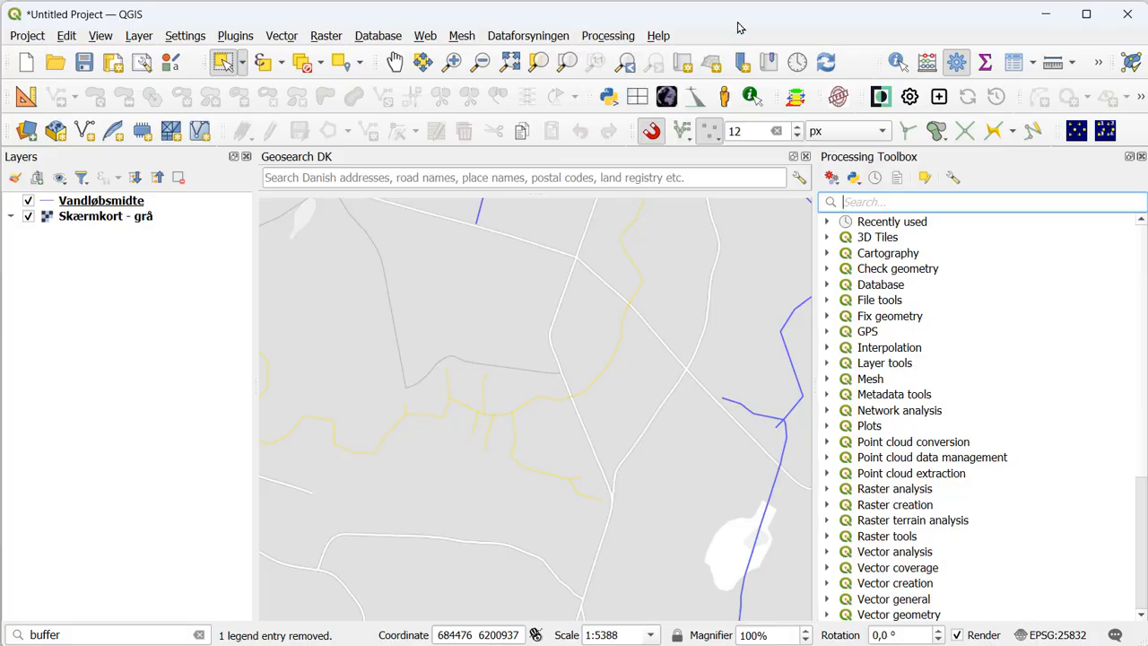
scroll(974, 271, "down", 2)
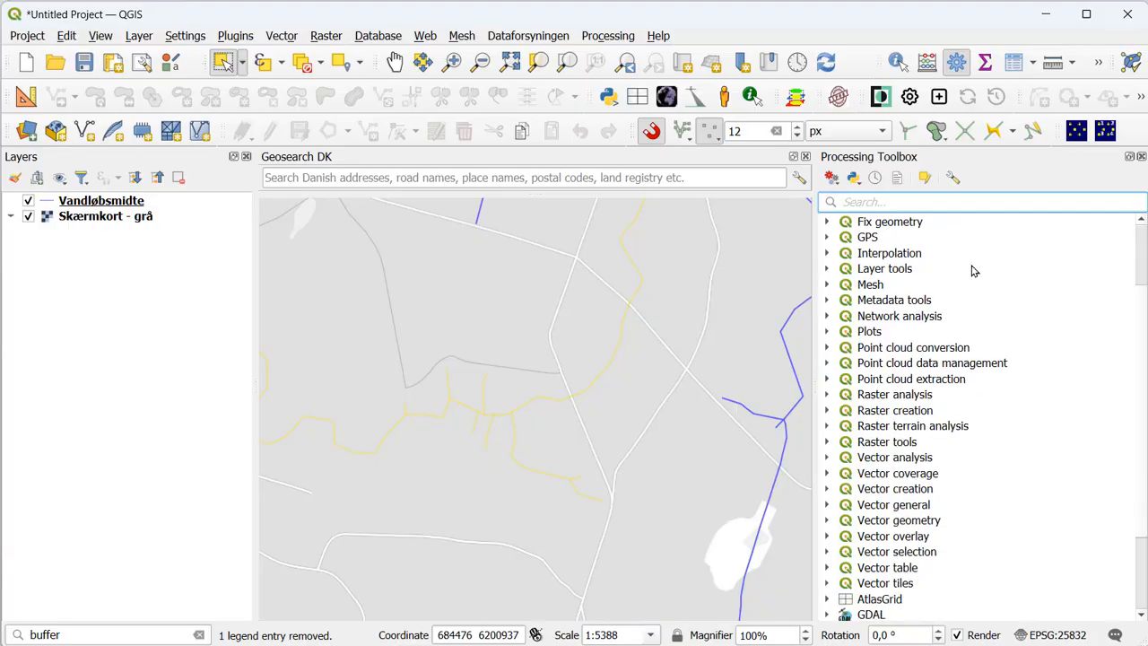
scroll(974, 271, "down", 3)
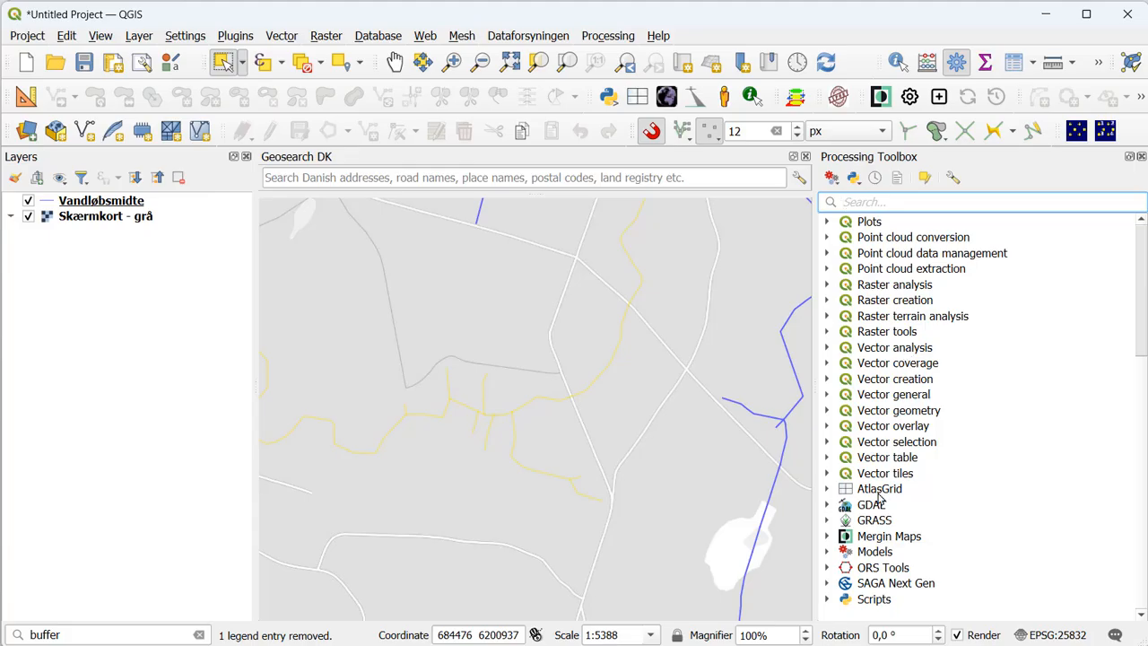
left_click(828, 553)
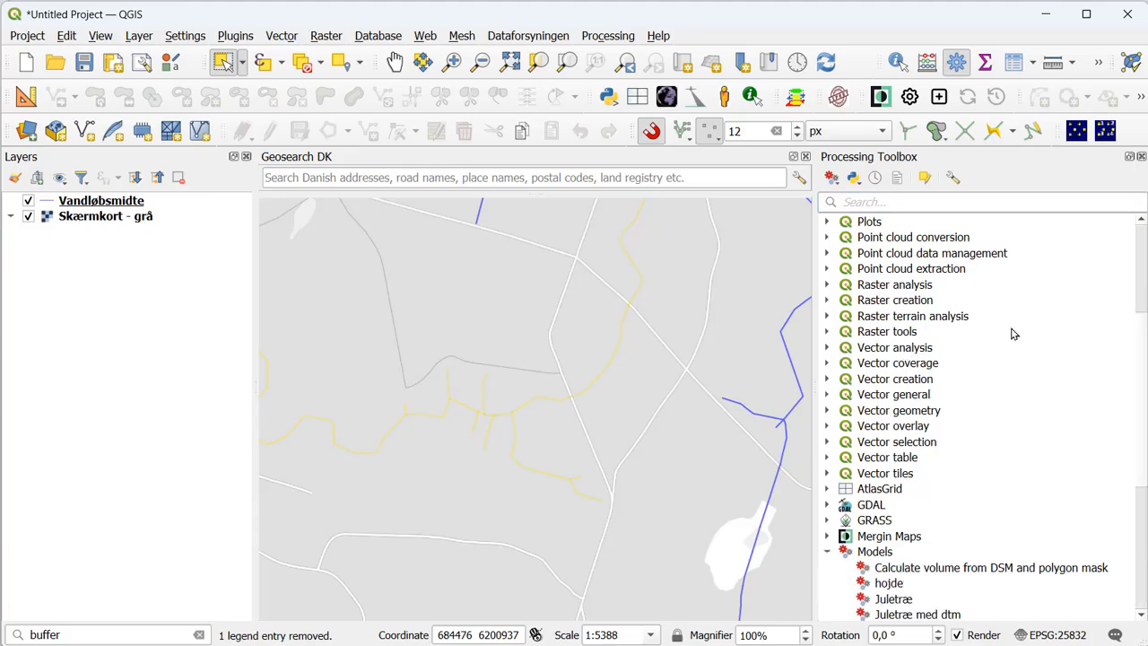
scroll(1005, 332, "down", 3)
scroll(1000, 327, "down", 3)
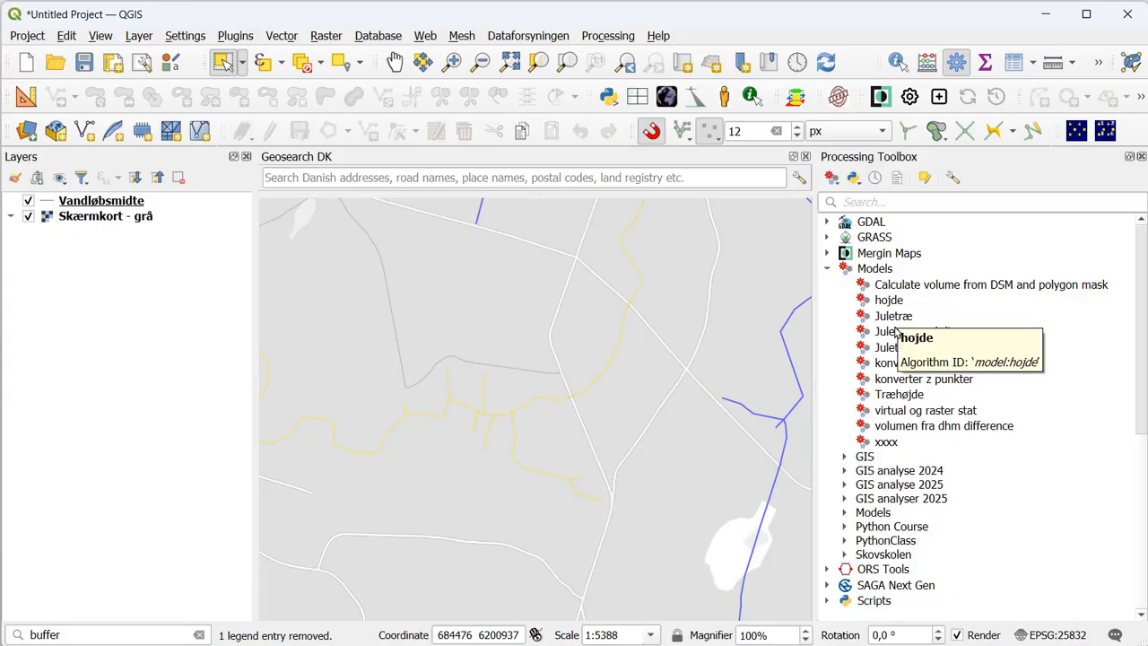
left_click(843, 458)
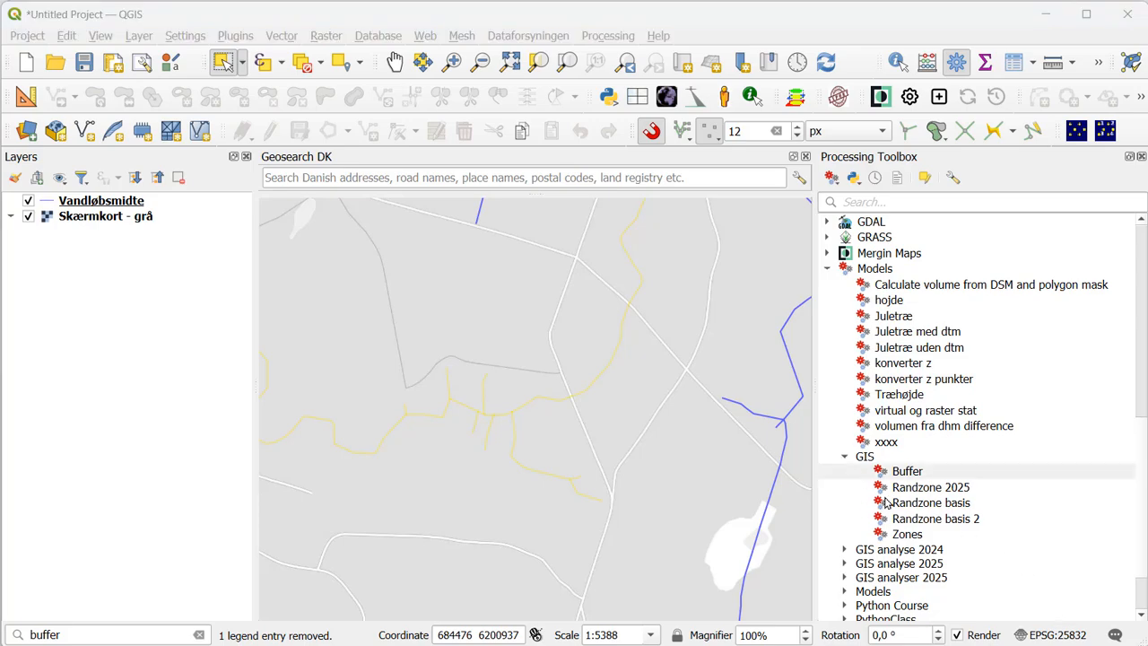
- Look through the saved models in the GIS analyse 2024 and GIS analyse 2025 groups
left_click(844, 459)
left_click(843, 459)
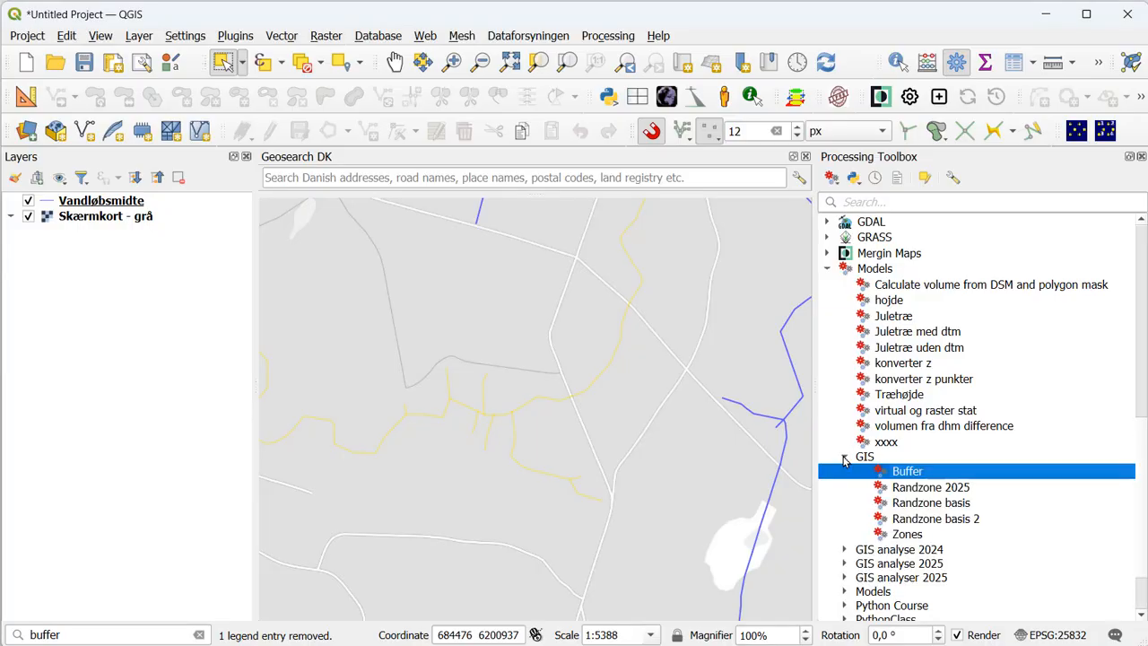
left_click(845, 550)
left_click(844, 594)
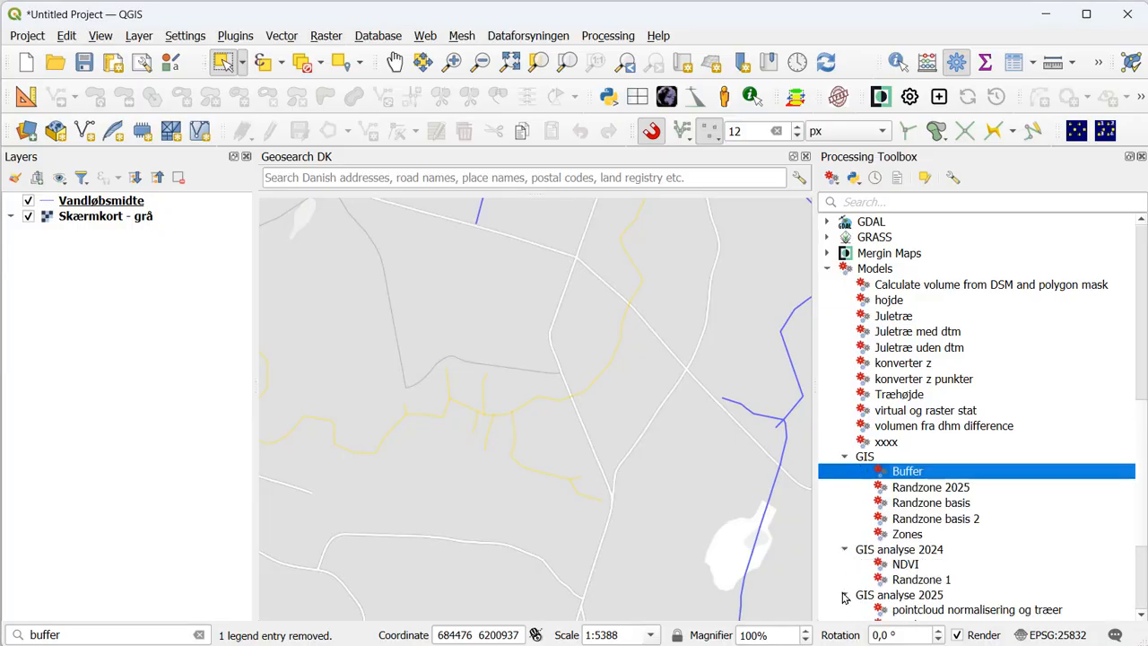
left_click(844, 596)
left_click(845, 549)
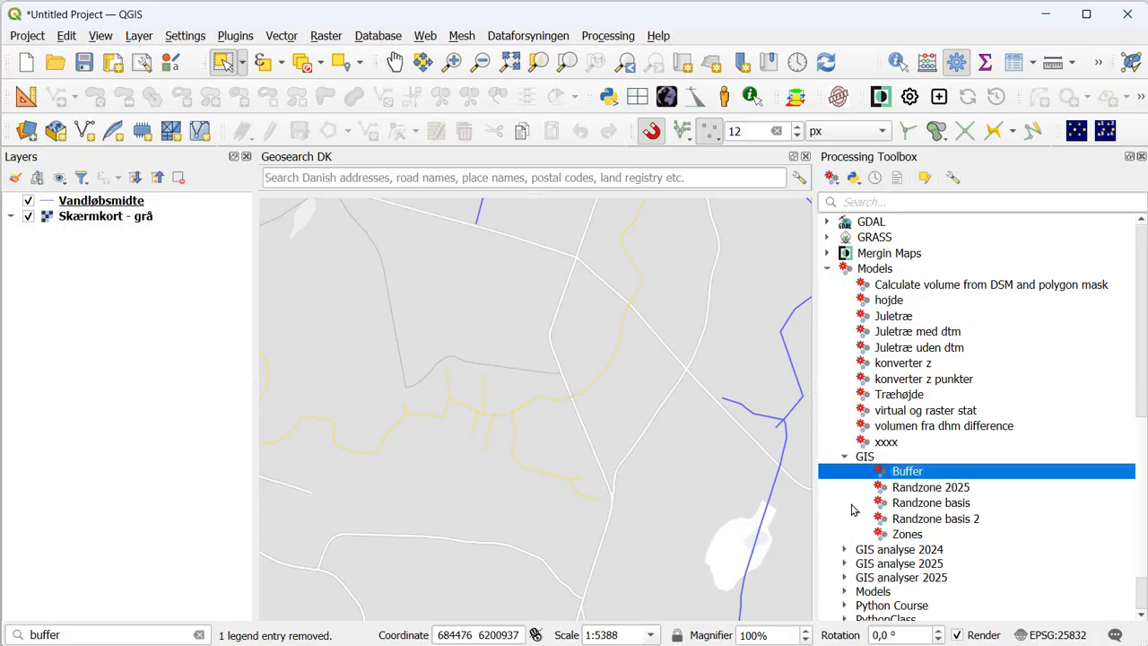
- Run the Buffer model from the GIS group on Vandløbsmidte with Buffer bredde 10, output to a temporary layer
double_click(908, 472)
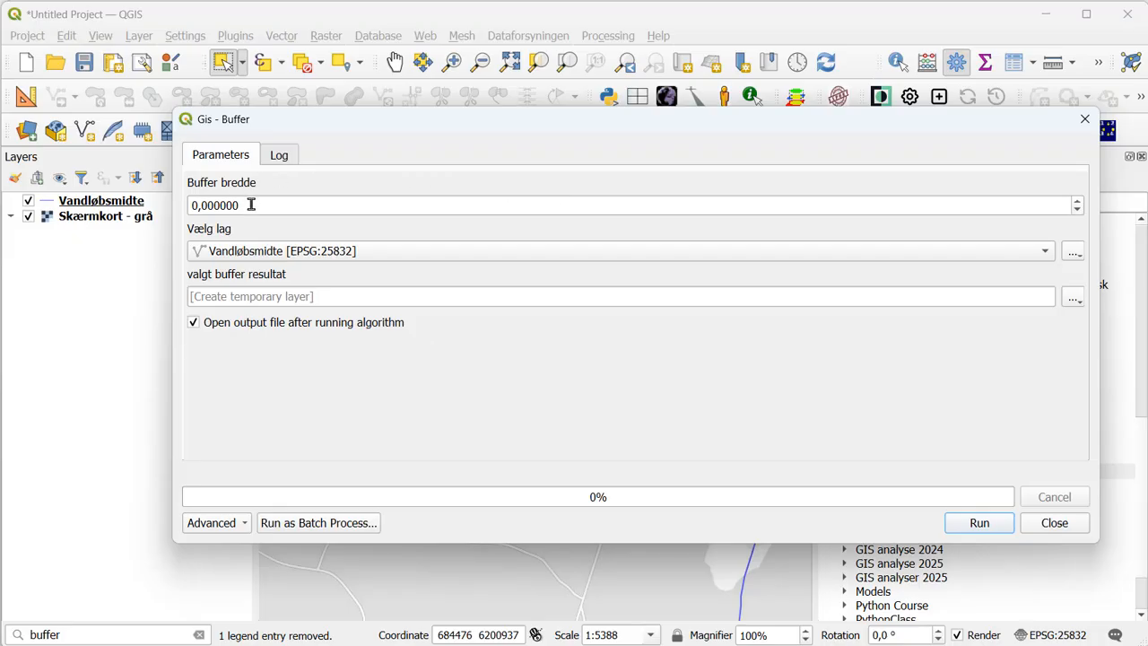
left_click_drag(252, 205, 172, 200)
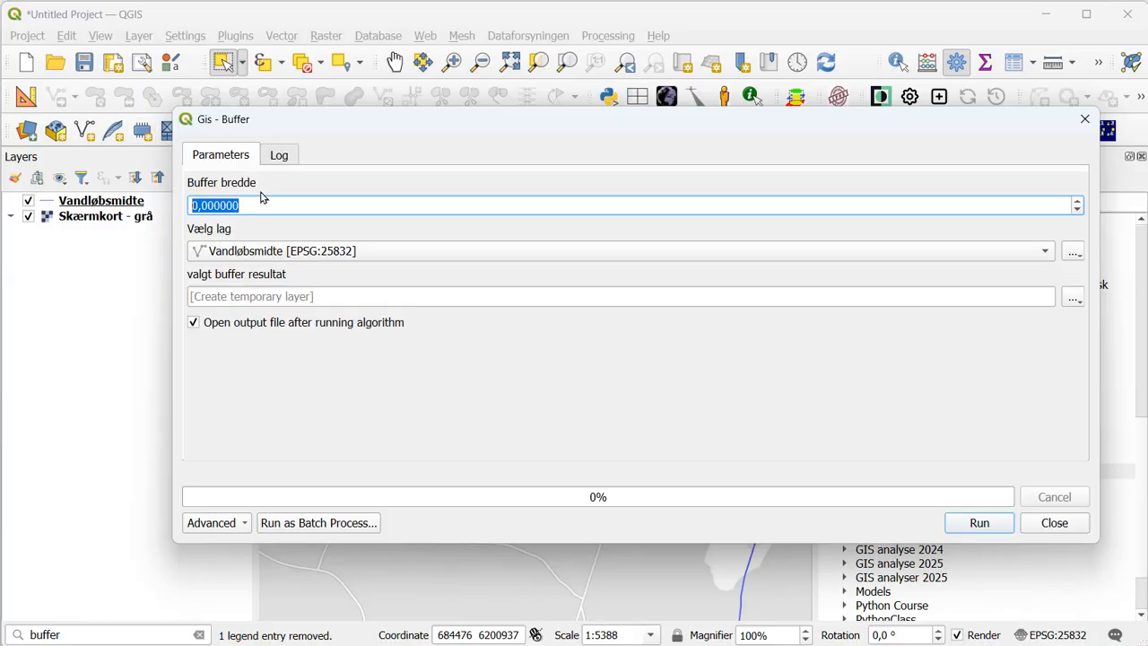
type("10")
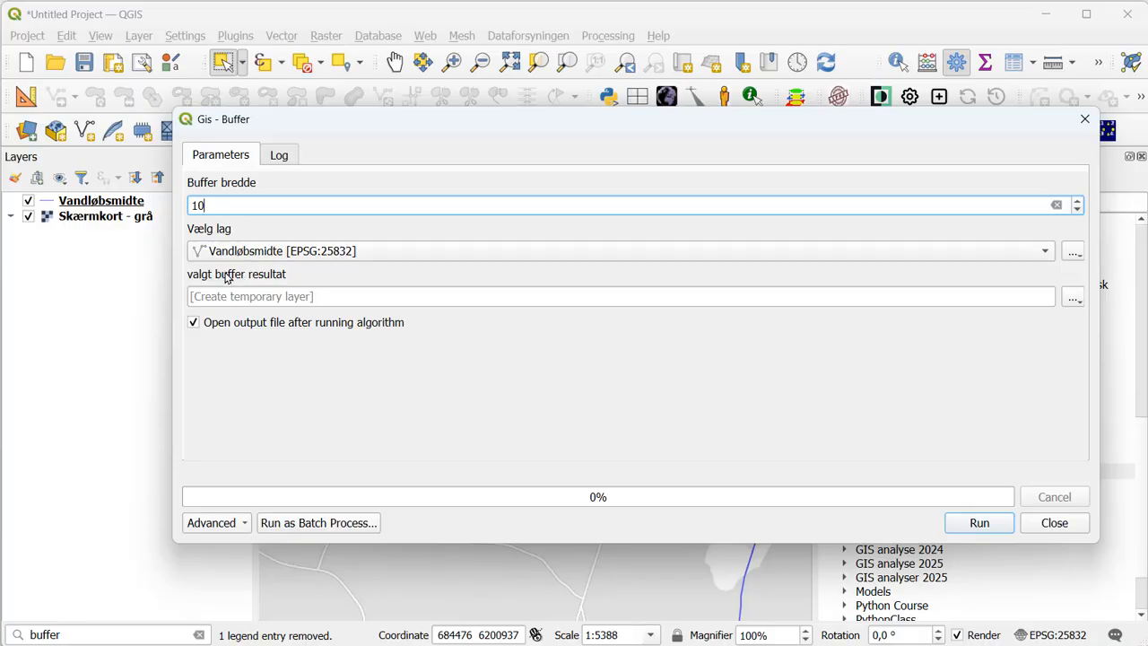
left_click(980, 524)
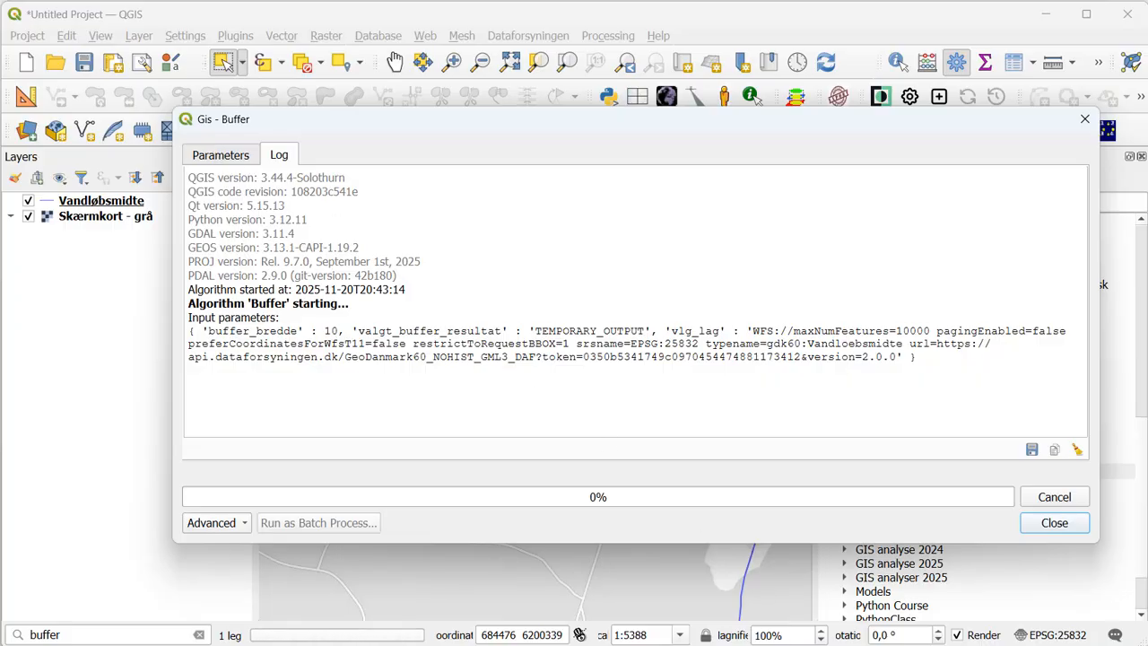
left_click(1055, 523)
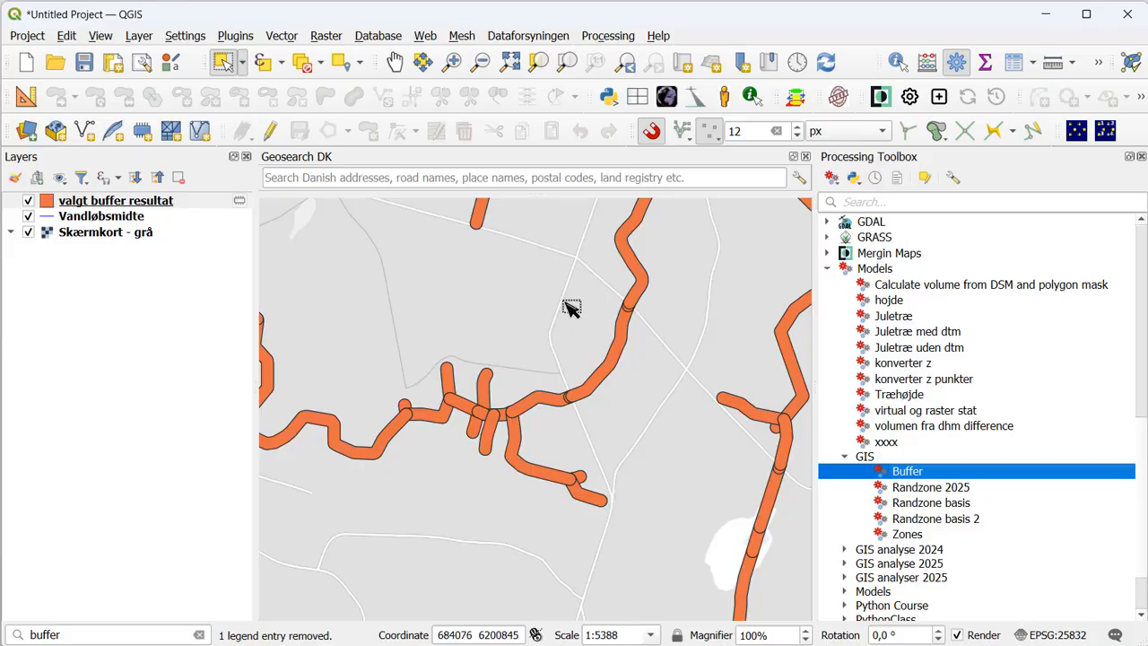
scroll(568, 307, "down", 2)
scroll(568, 307, "down", 1)
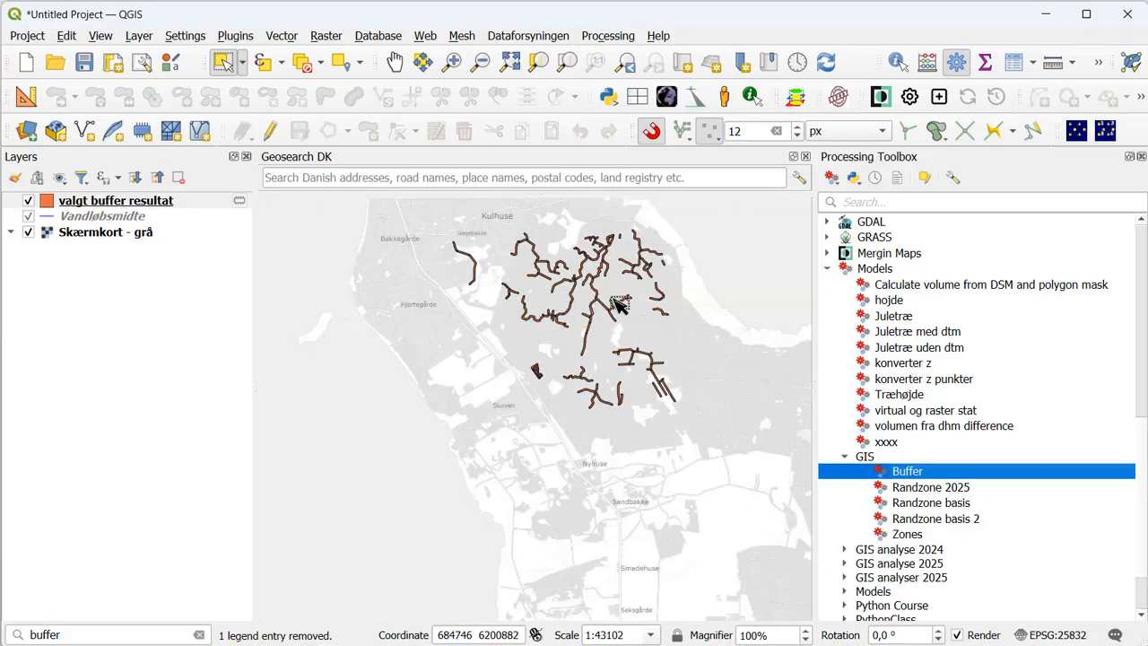
scroll(610, 303, "up", 3)
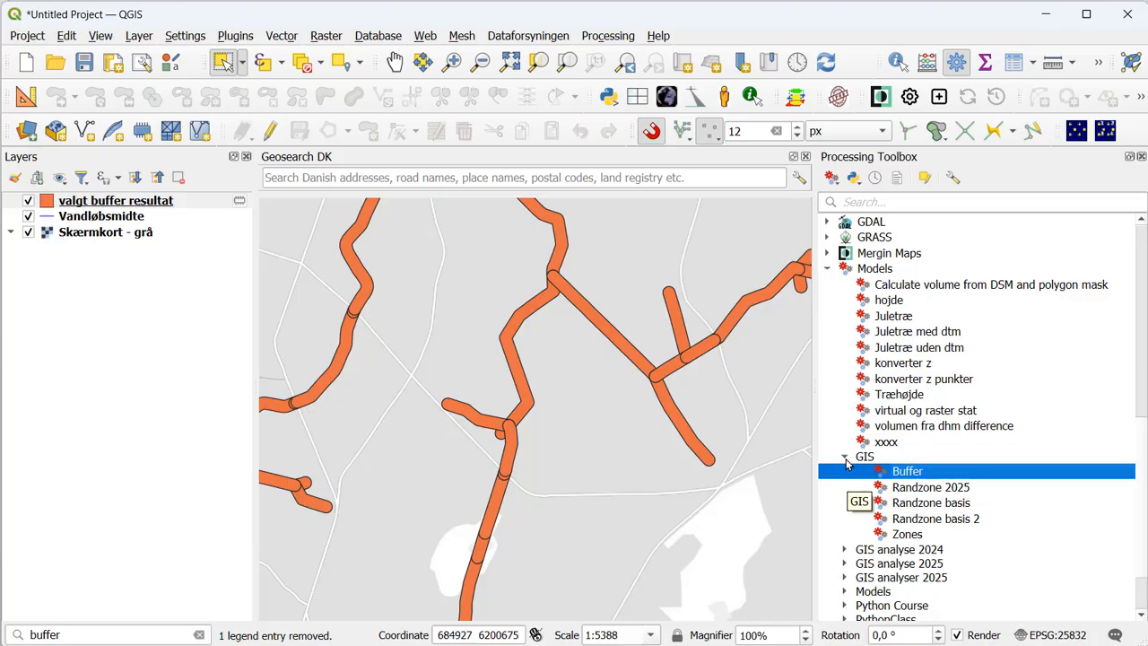
- Open the GIS group's Buffer model for editing in the Model Designer and bring up its run dialog
right_click(894, 476)
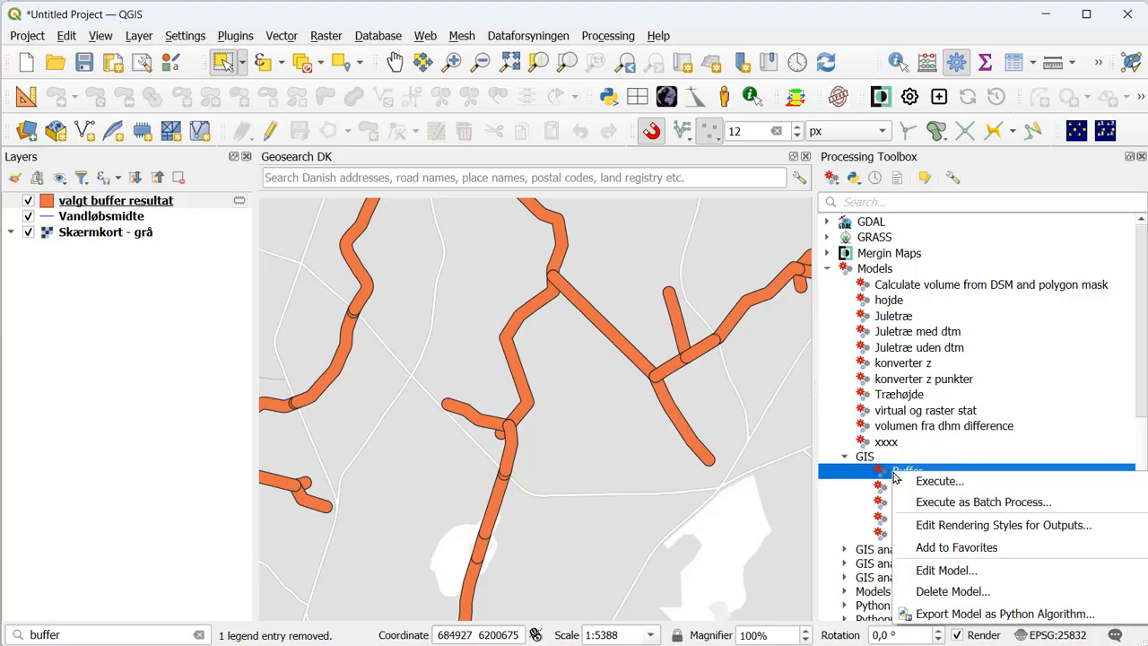
left_click(945, 571)
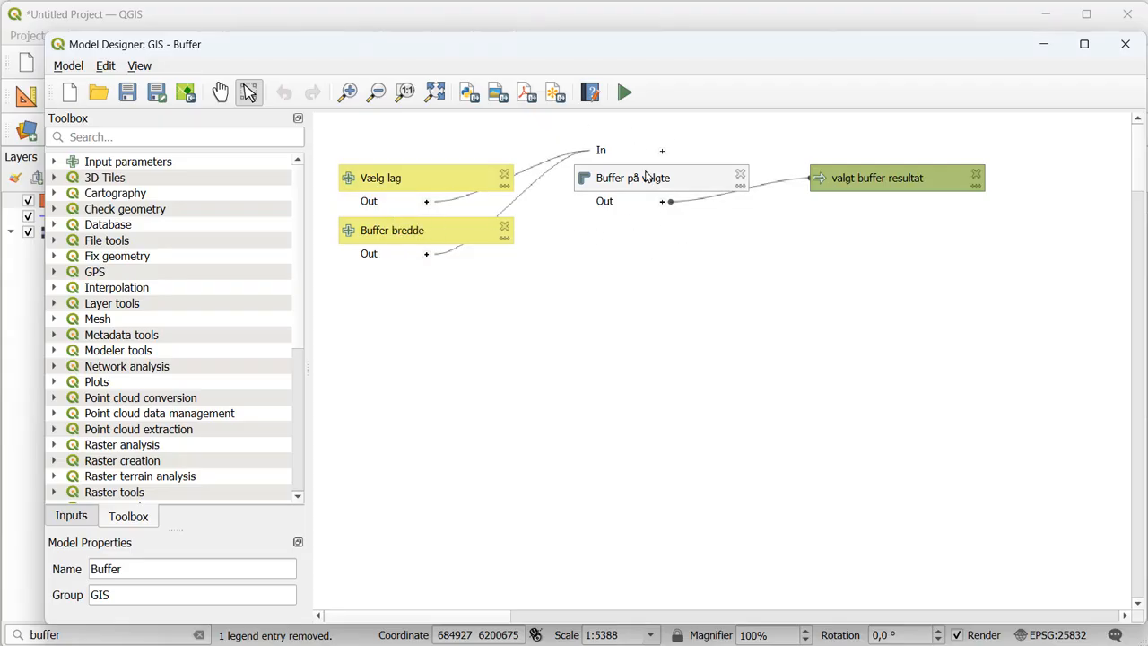
left_click(626, 95)
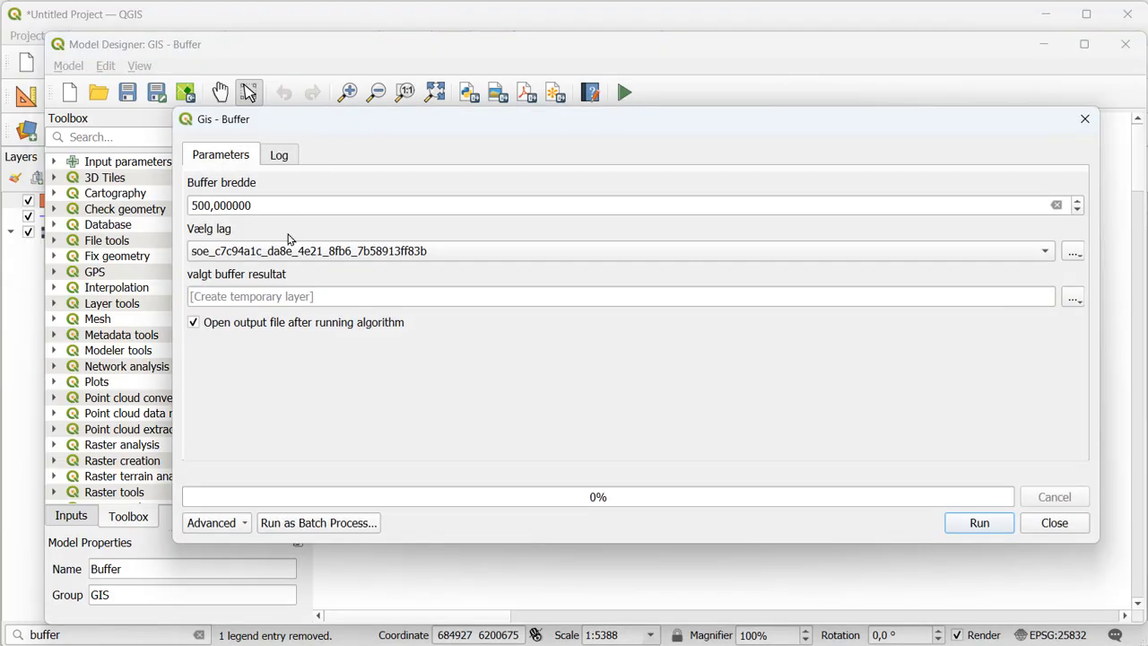
- Close the Buffer model's run dialog and its Model Designer window
left_click(1059, 528)
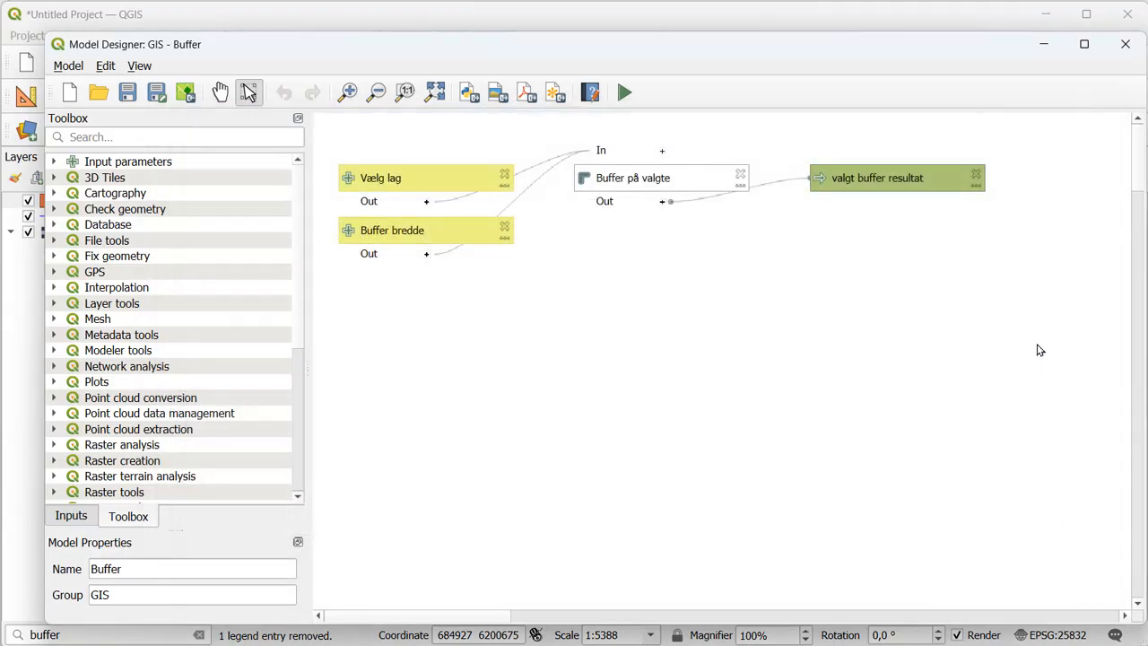
left_click(1126, 45)
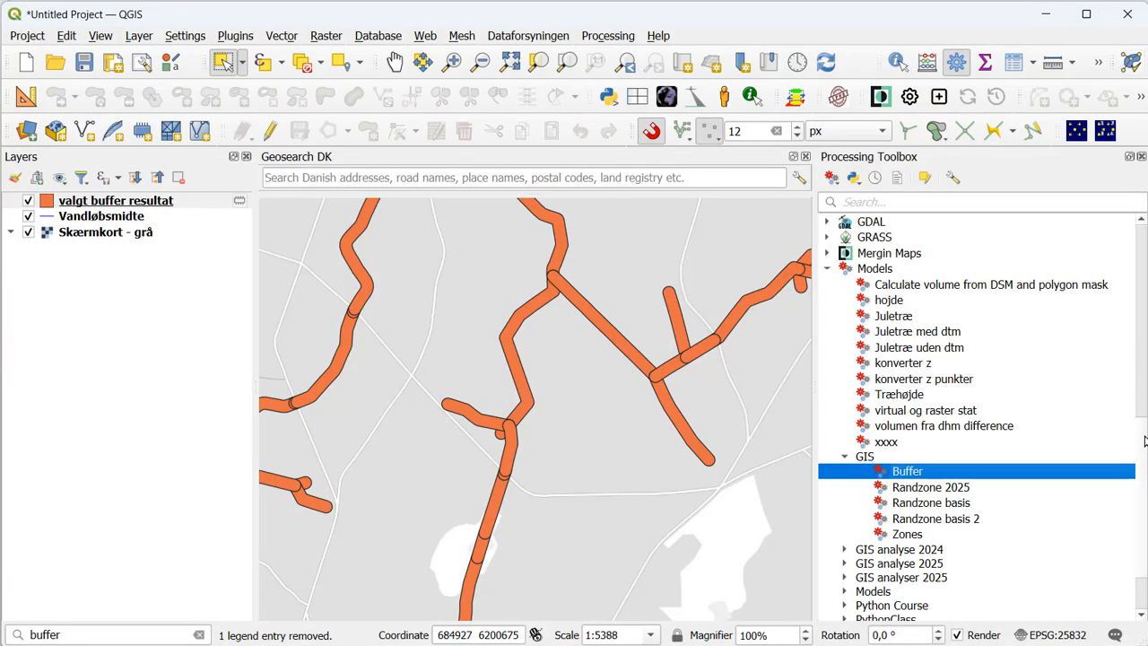
- Open the copy EXIF files script from the EXIF files subgroup under Scripts in the script editor and examine its Python code
scroll(1143, 462, "down", 2)
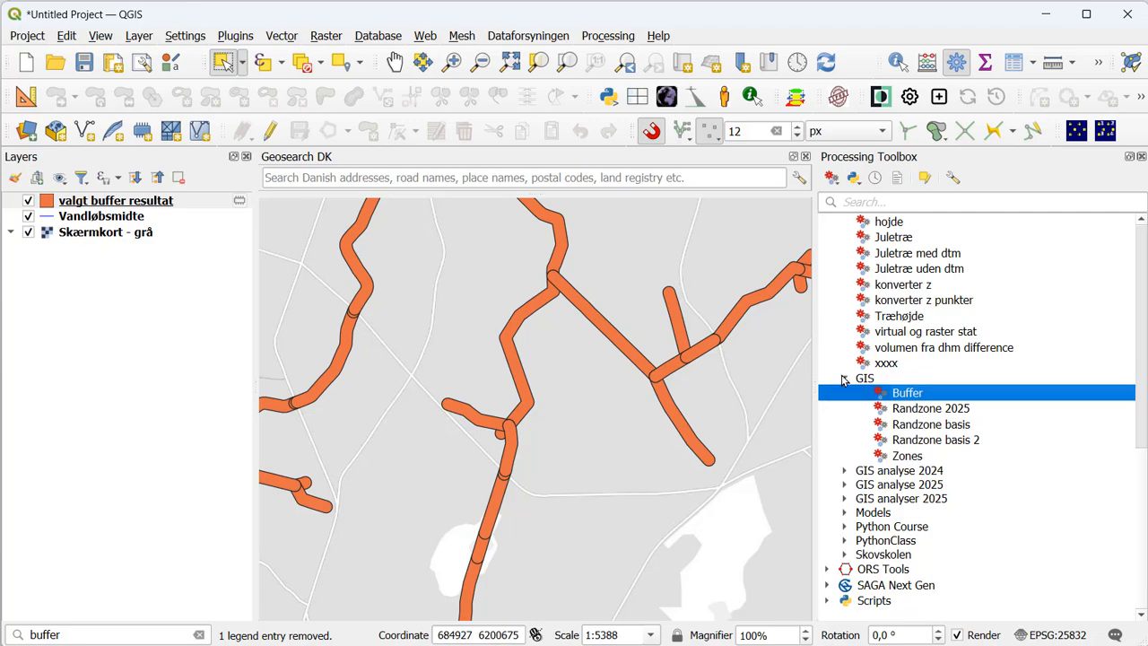
left_click(826, 601)
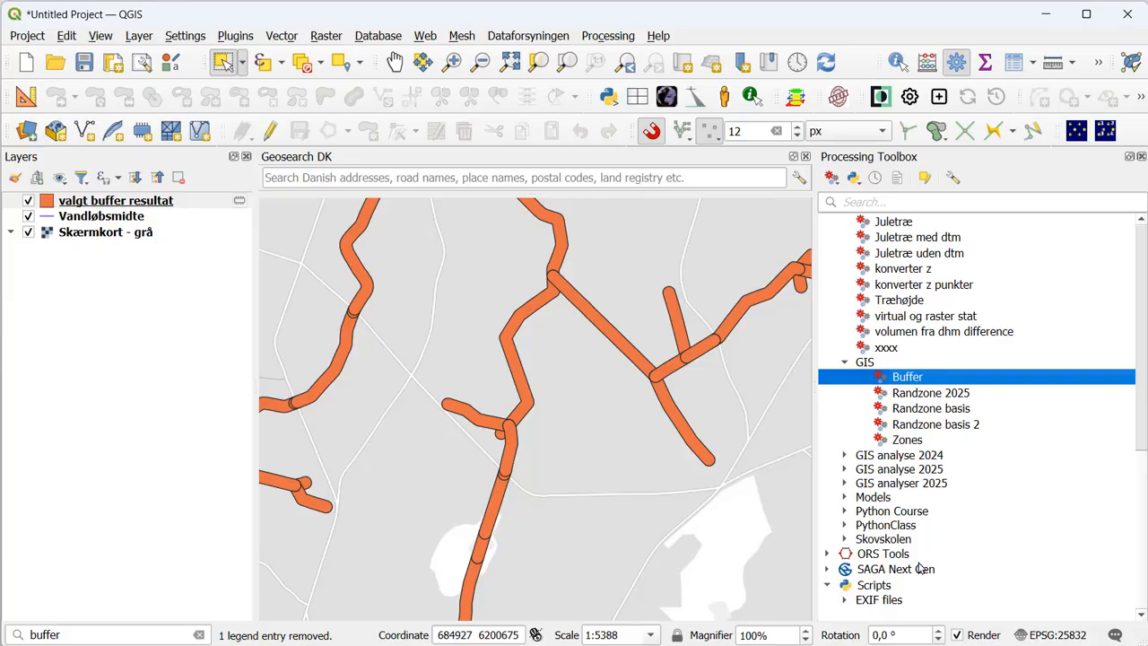
left_click(844, 601)
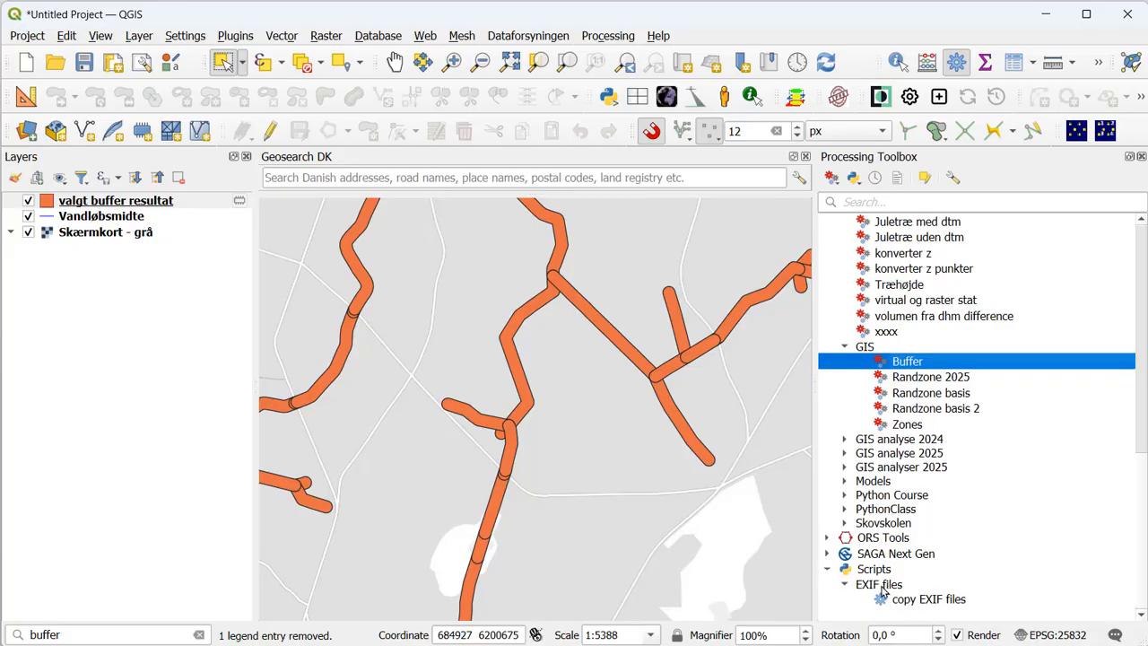
left_click(924, 603)
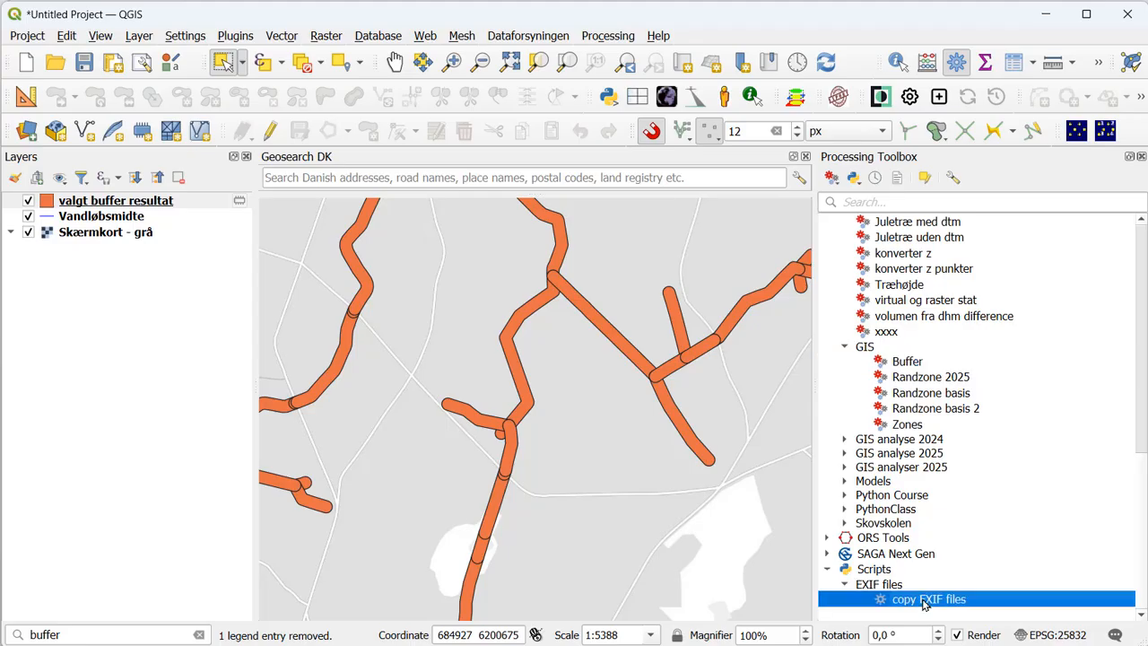
right_click(924, 604)
left_click(947, 610)
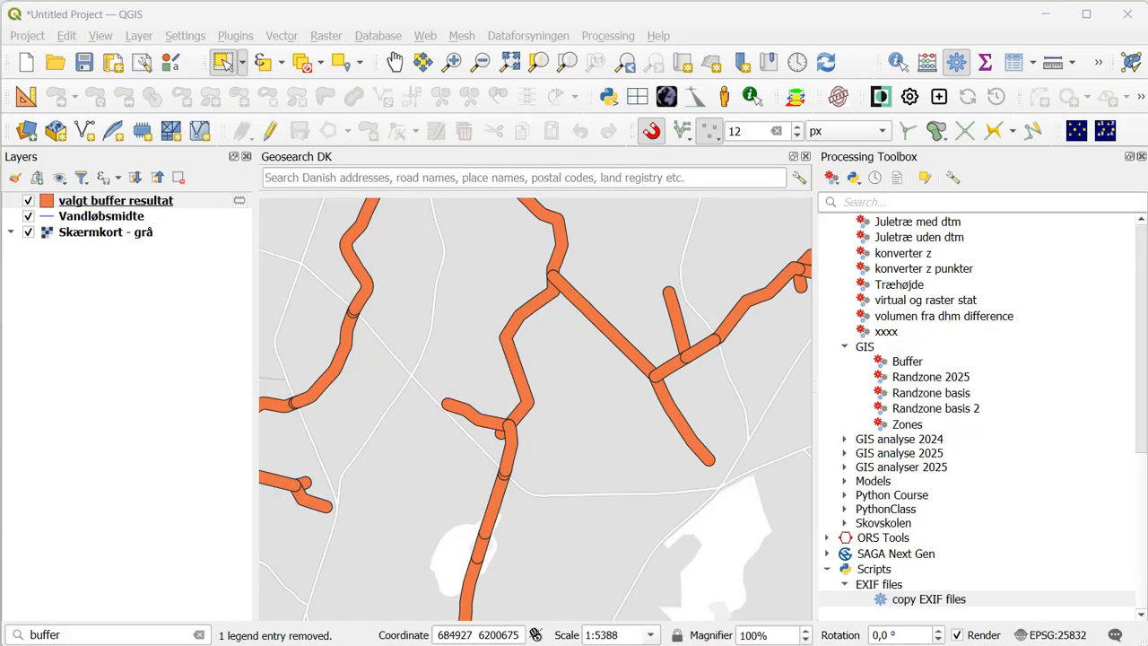
right_click(939, 600)
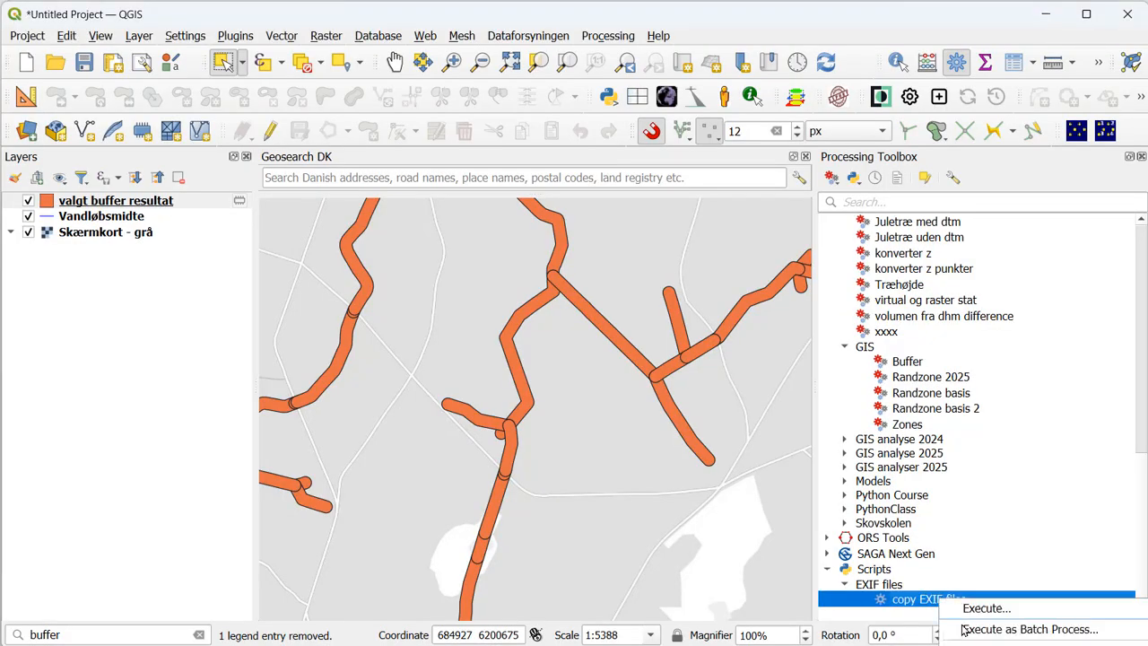
left_click(964, 630)
left_click(978, 645)
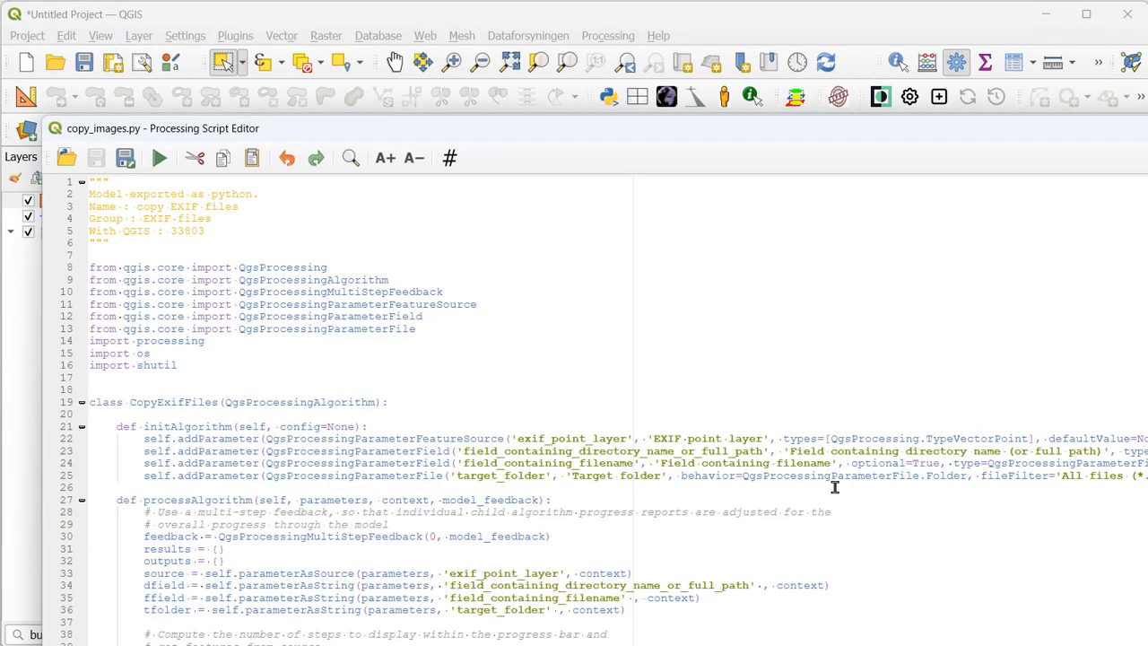
left_click_drag(451, 128, 440, 52)
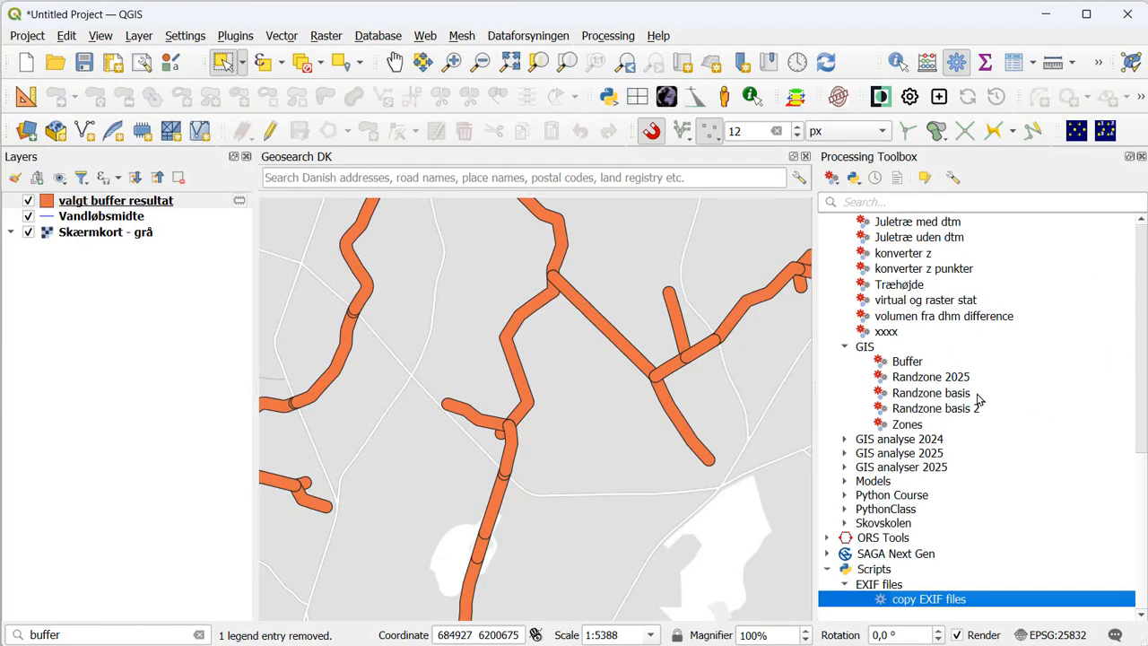
- Create a new, empty model from the Processing Toolbox
scroll(983, 395, "up", 8)
scroll(900, 266, "up", 4)
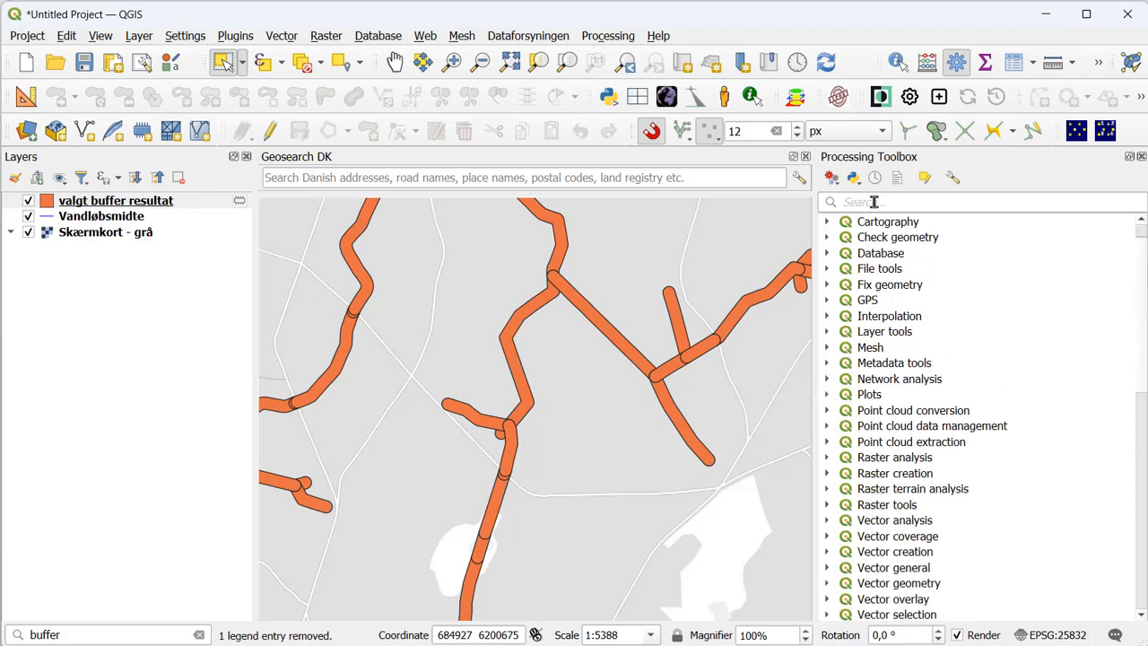
left_click(832, 177)
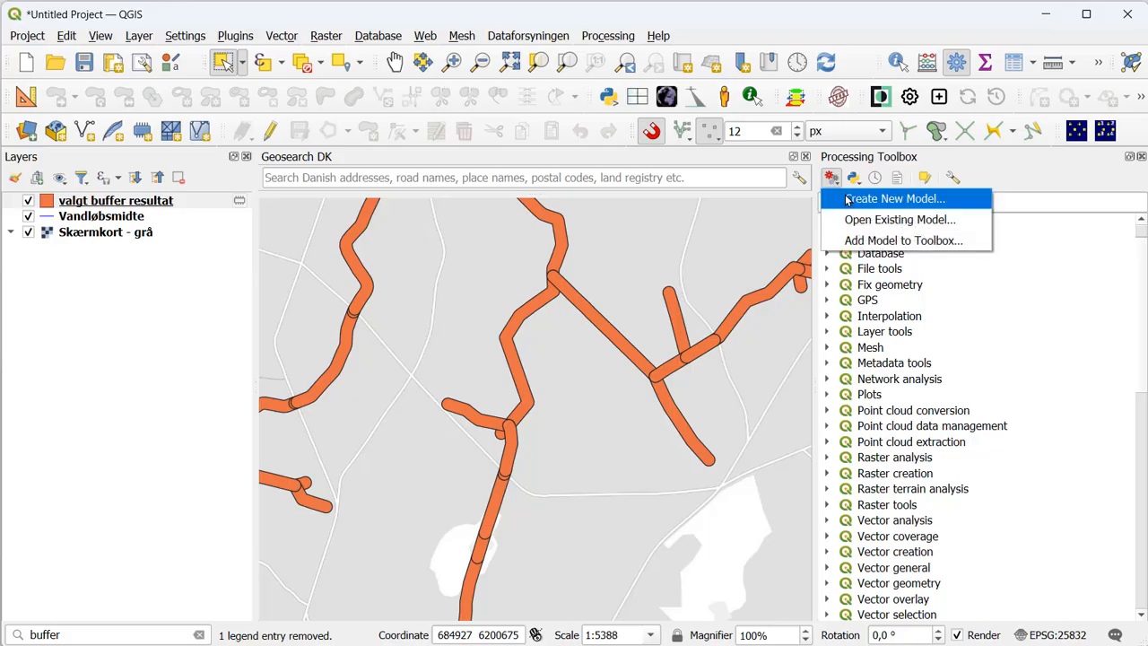
left_click(847, 199)
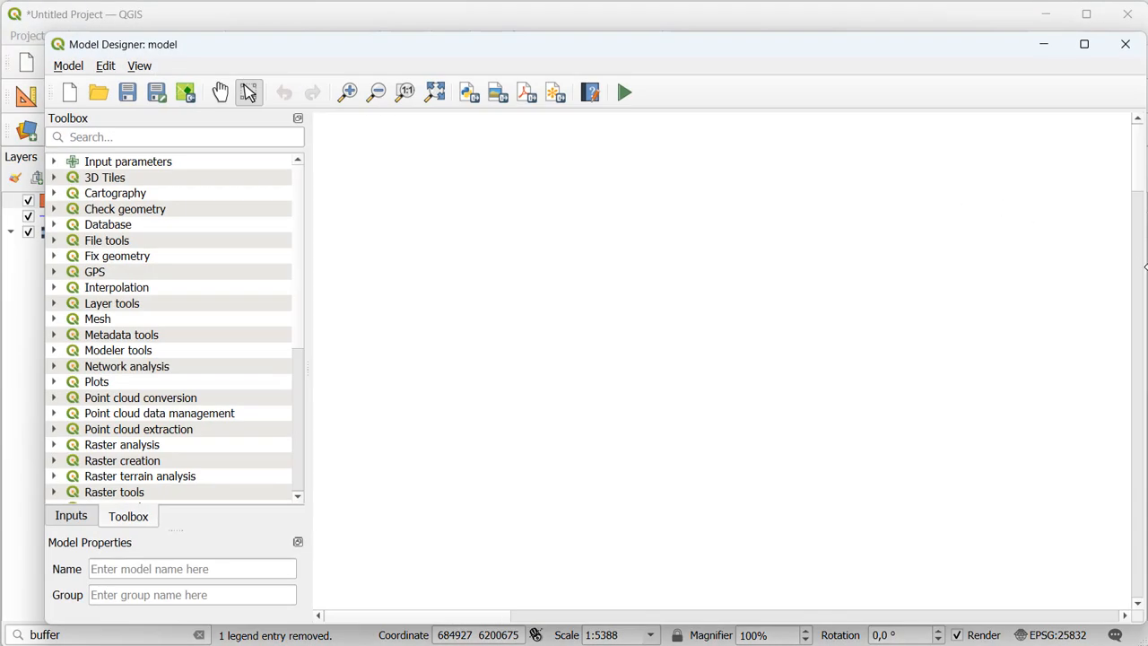
- Narrow the main QGIS window slightly and reposition the Model Designer window in front of it
left_click_drag(1145, 267, 1112, 267)
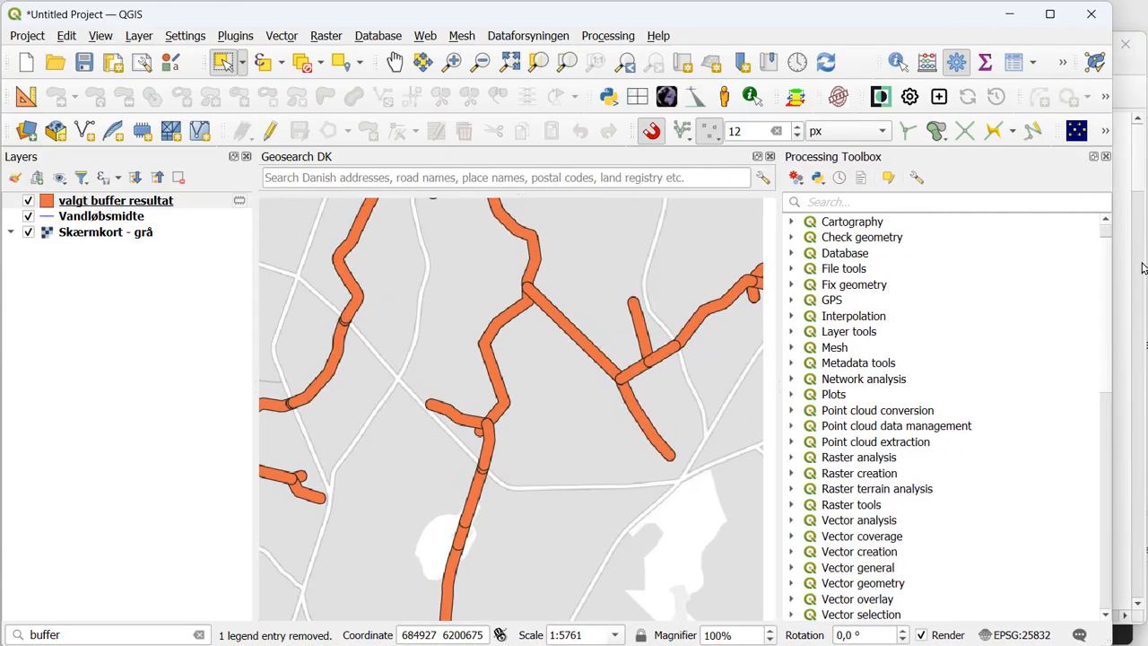
left_click(1143, 267)
mouse_move(533, 46)
left_mouse_down()
mouse_move(697, 122)
mouse_move(707, 63)
mouse_move(521, 35)
left_mouse_up()
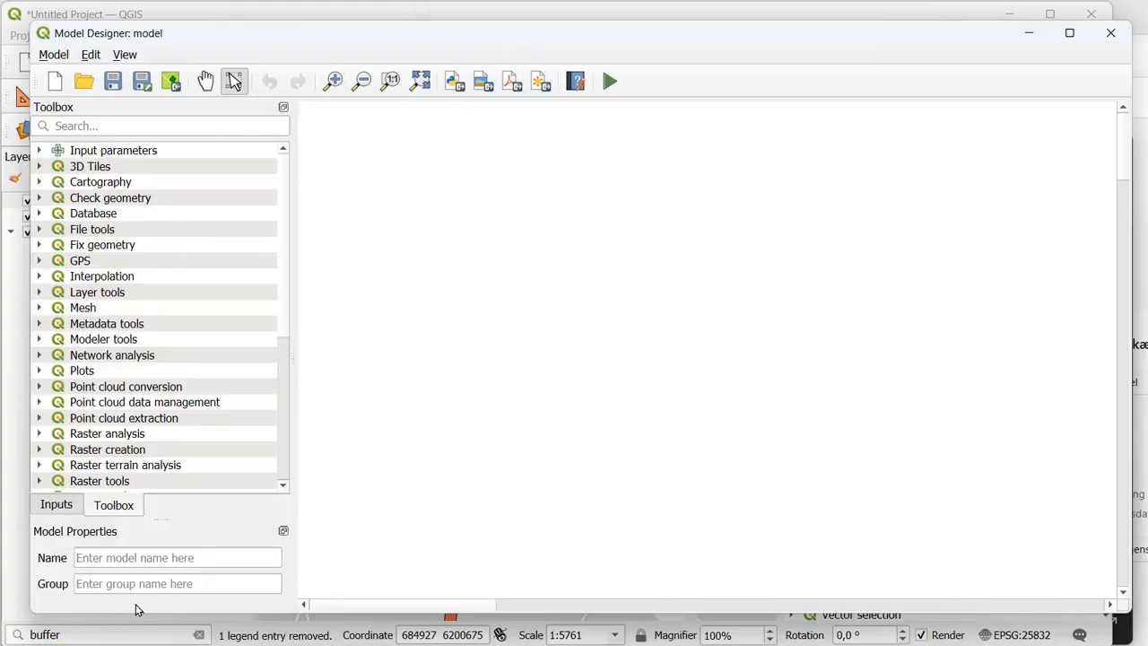
- Name the new model Simple buffer and assign it to the group Lecture
left_click(129, 557)
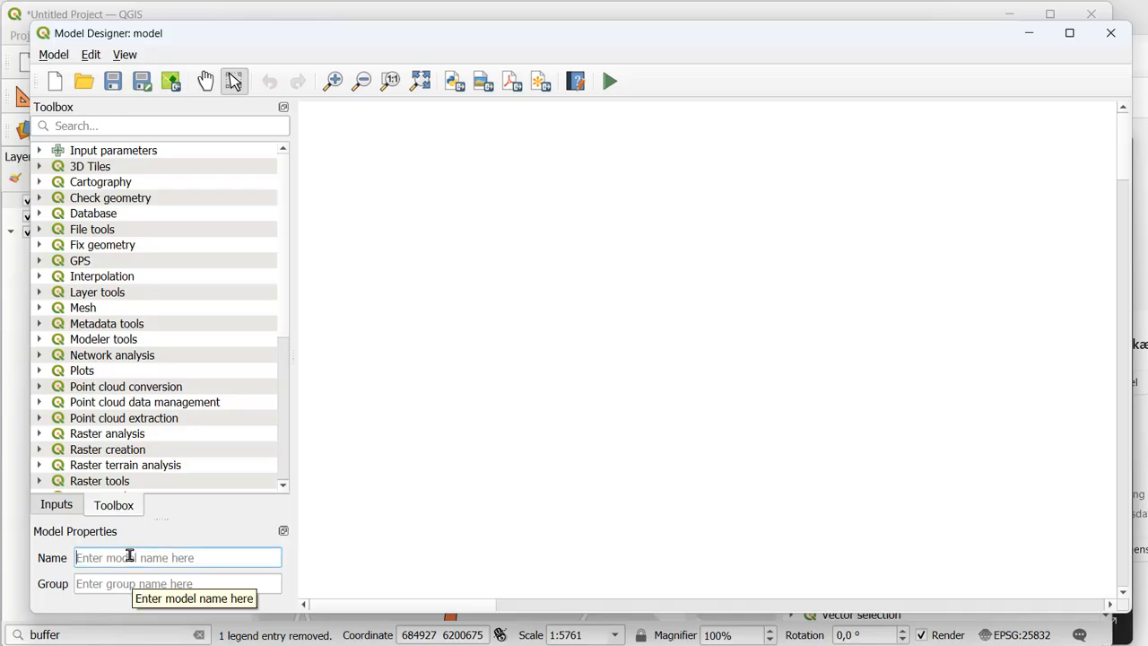
type("Simple")
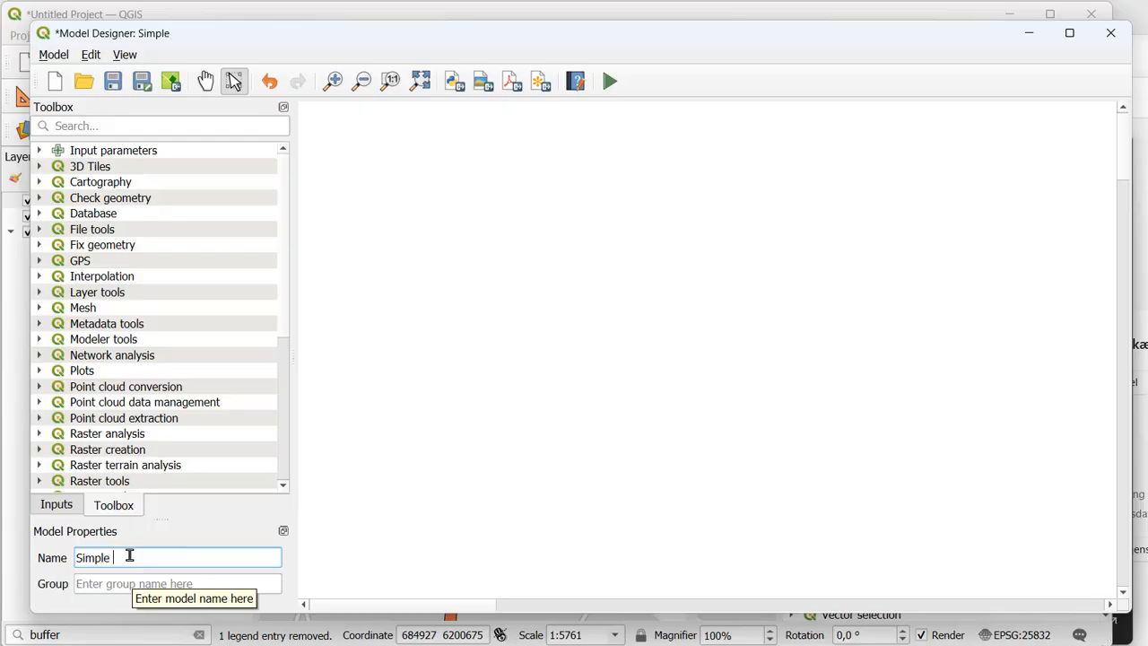
type(" buffer")
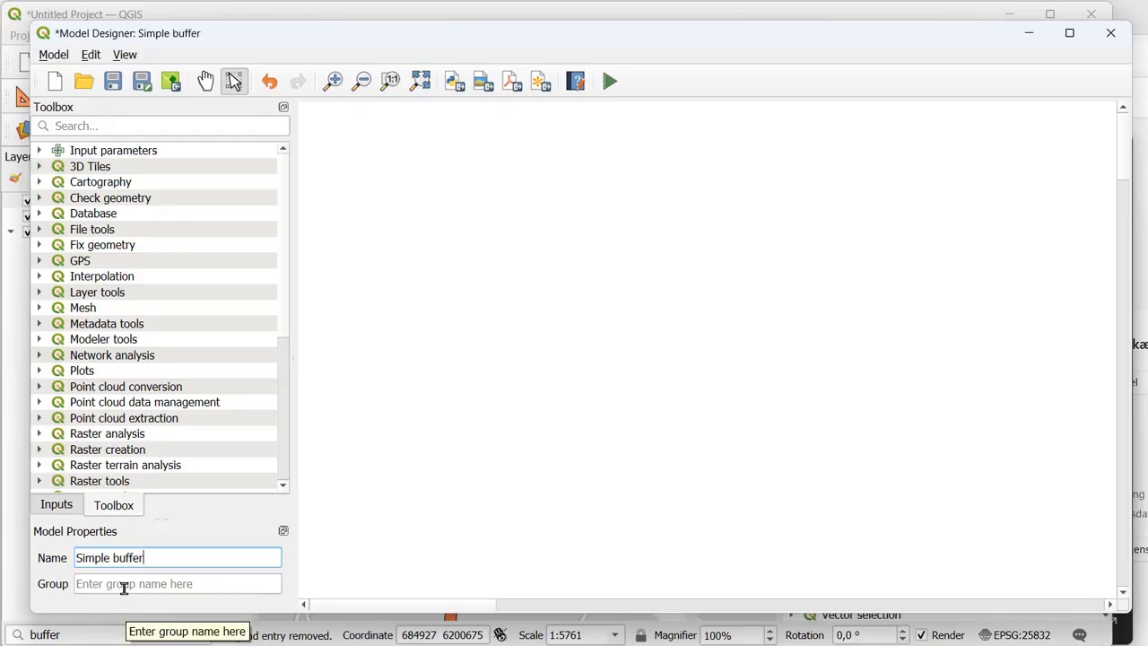
left_click(122, 585)
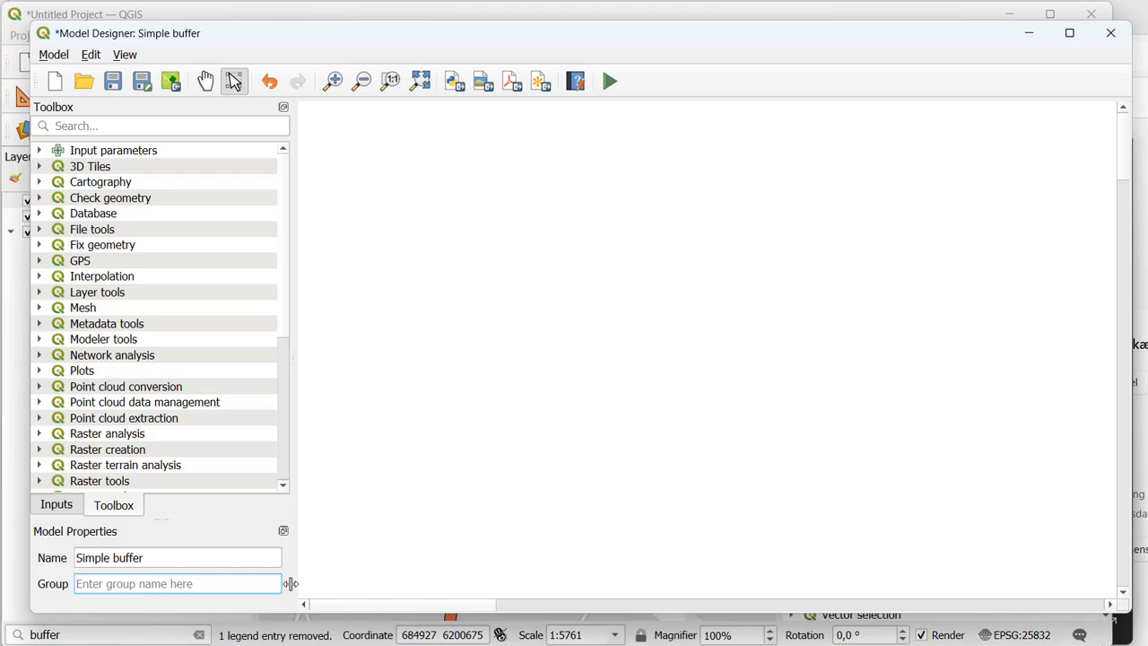
type("Lecture")
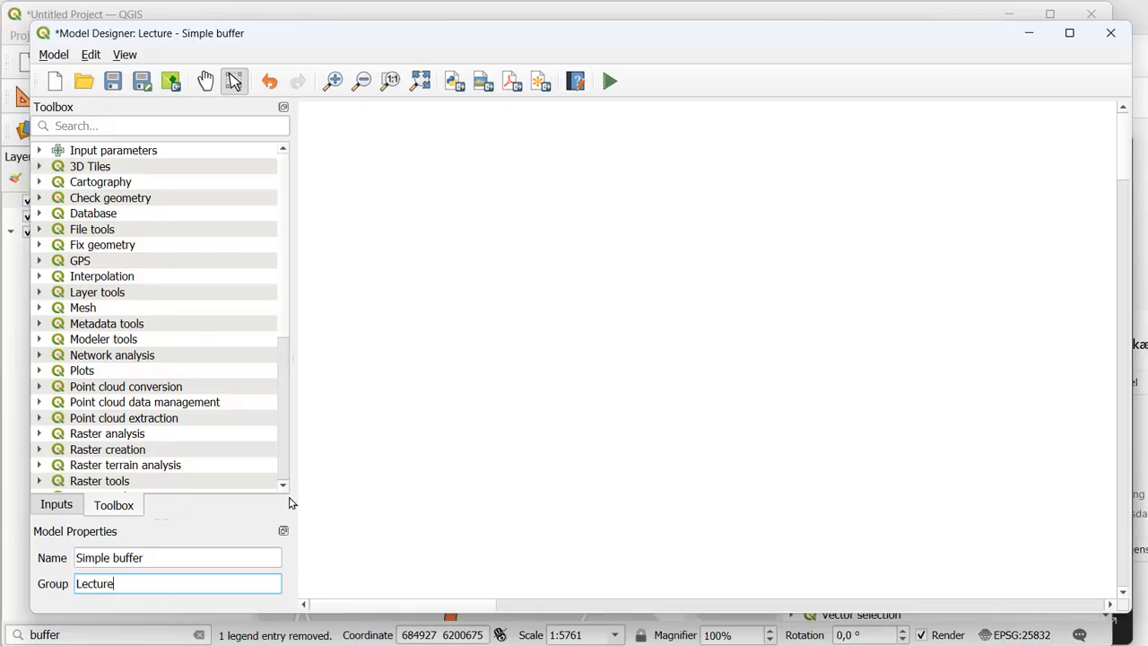
- Save the model as Simple buffer.model3 in the profile's models folder and close the Model Designer
left_click(115, 80)
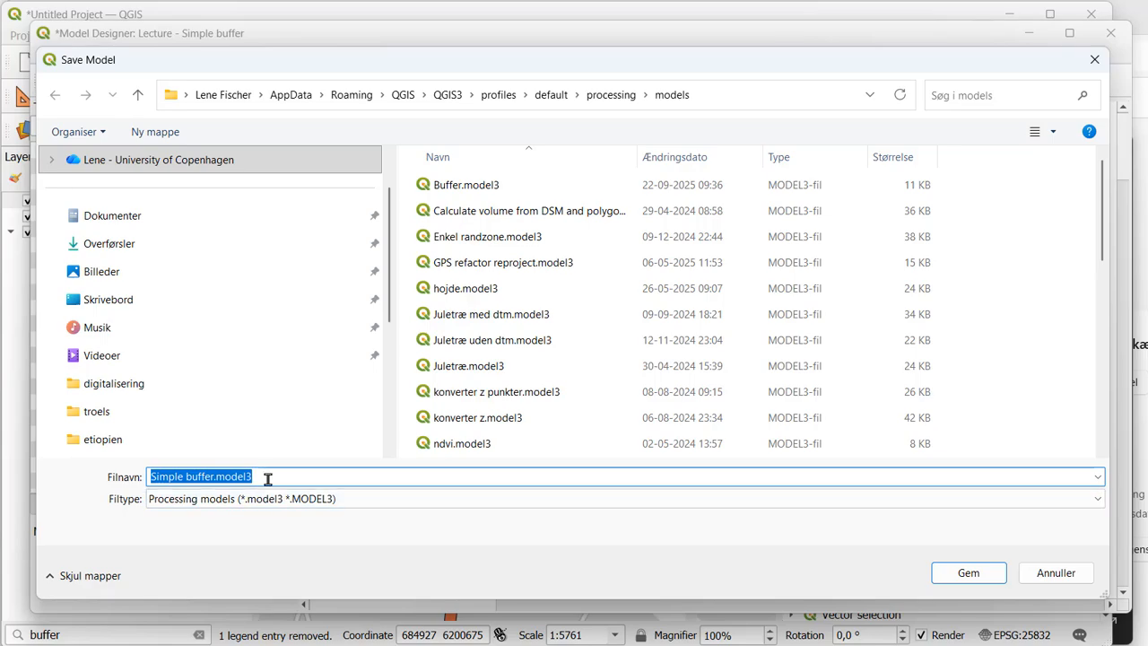
left_click(959, 576)
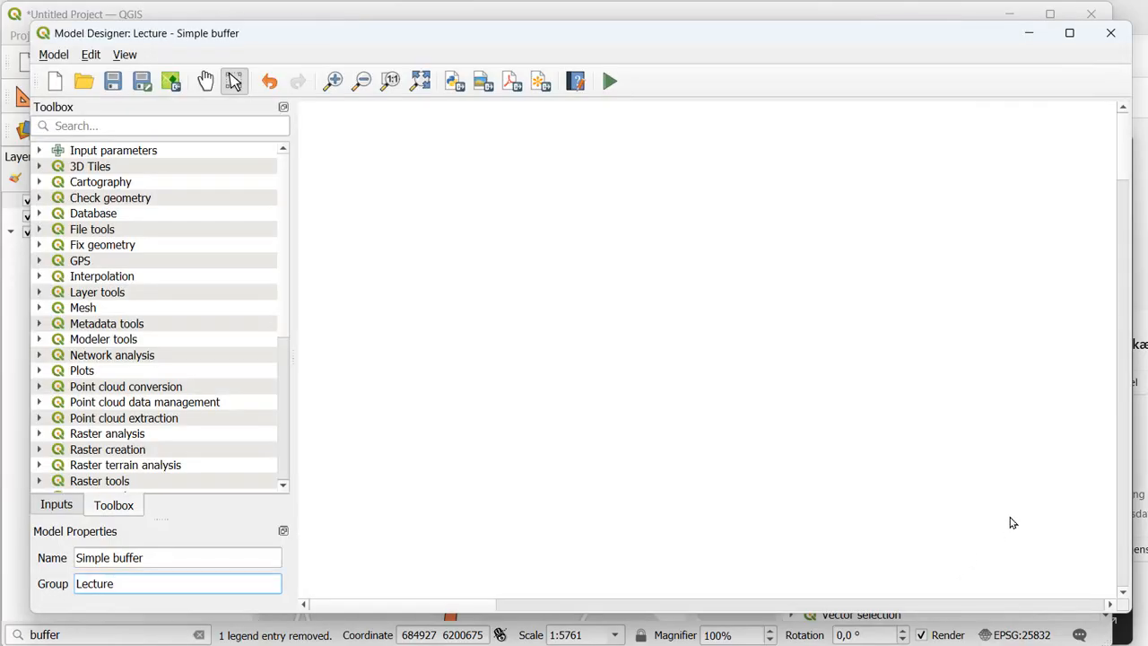
left_click(1110, 40)
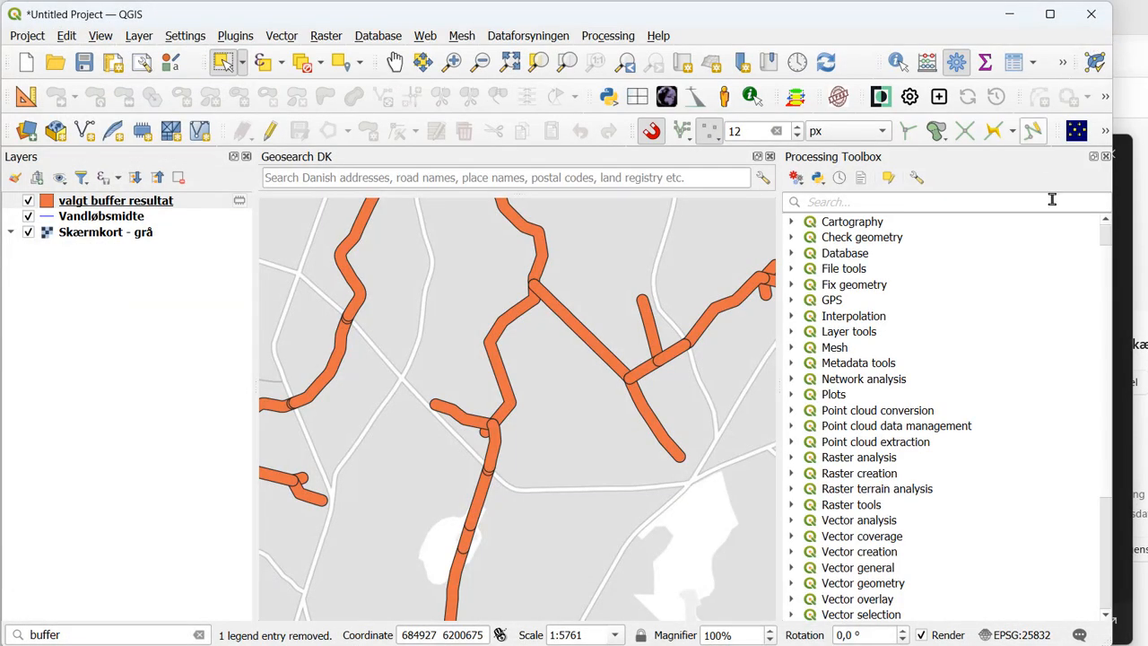
- Reopen the Simple buffer model from the Lecture group under Models for editing, and narrow the Model Designer window
scroll(1103, 407, "down", 4)
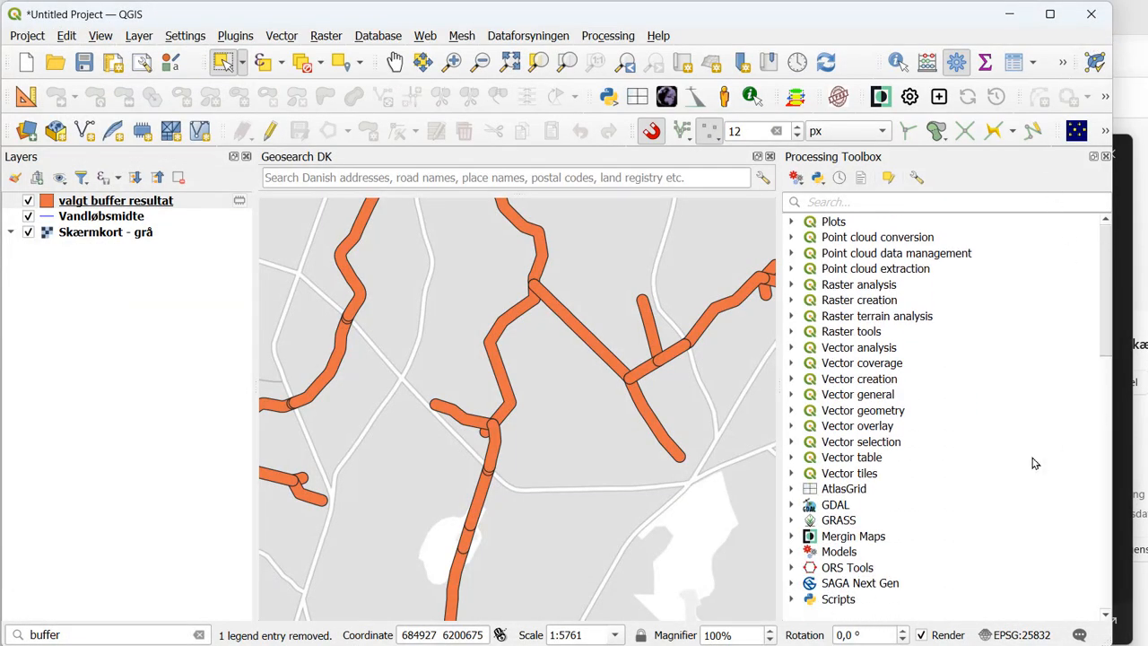
left_click(793, 551)
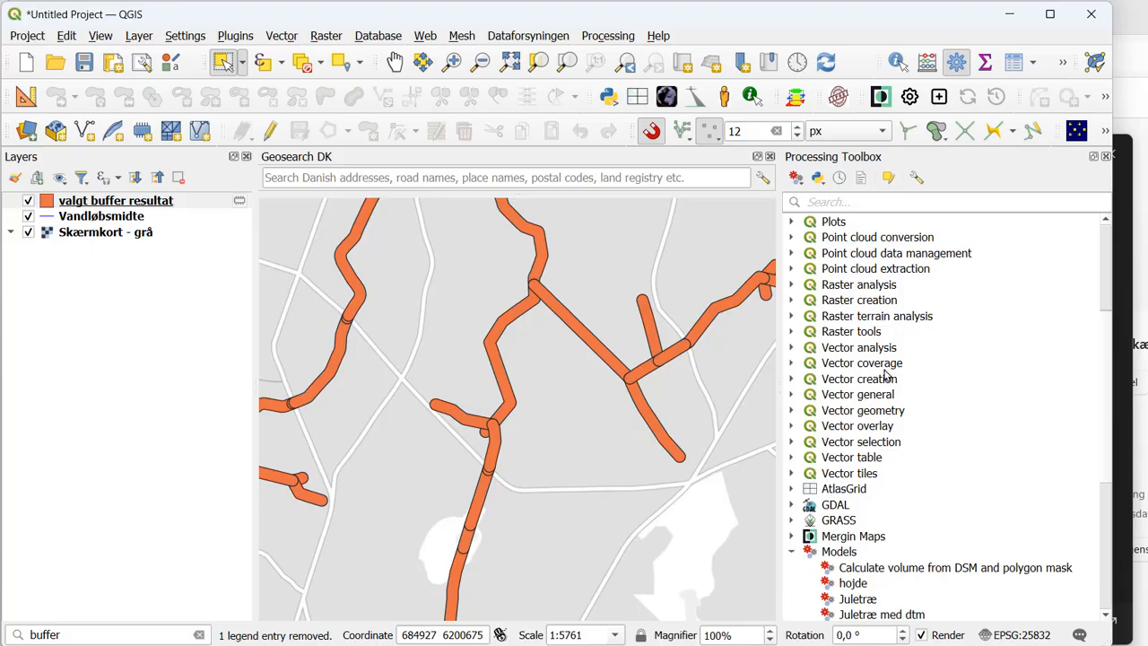
scroll(861, 476, "down", 6)
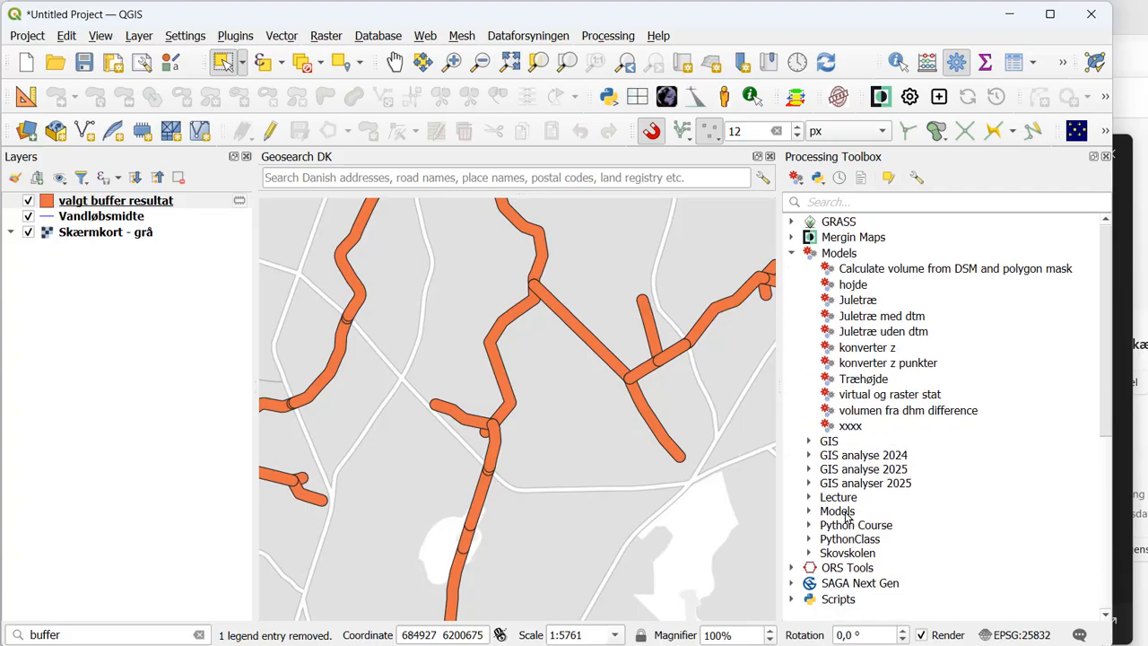
left_click(809, 498)
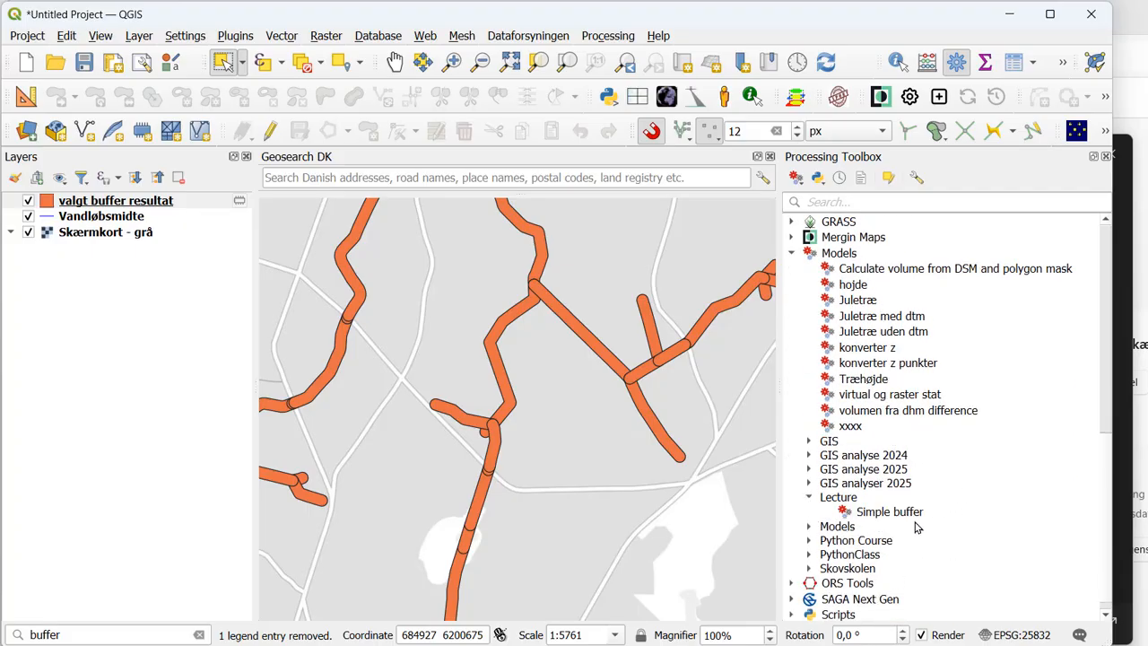
left_click(878, 513)
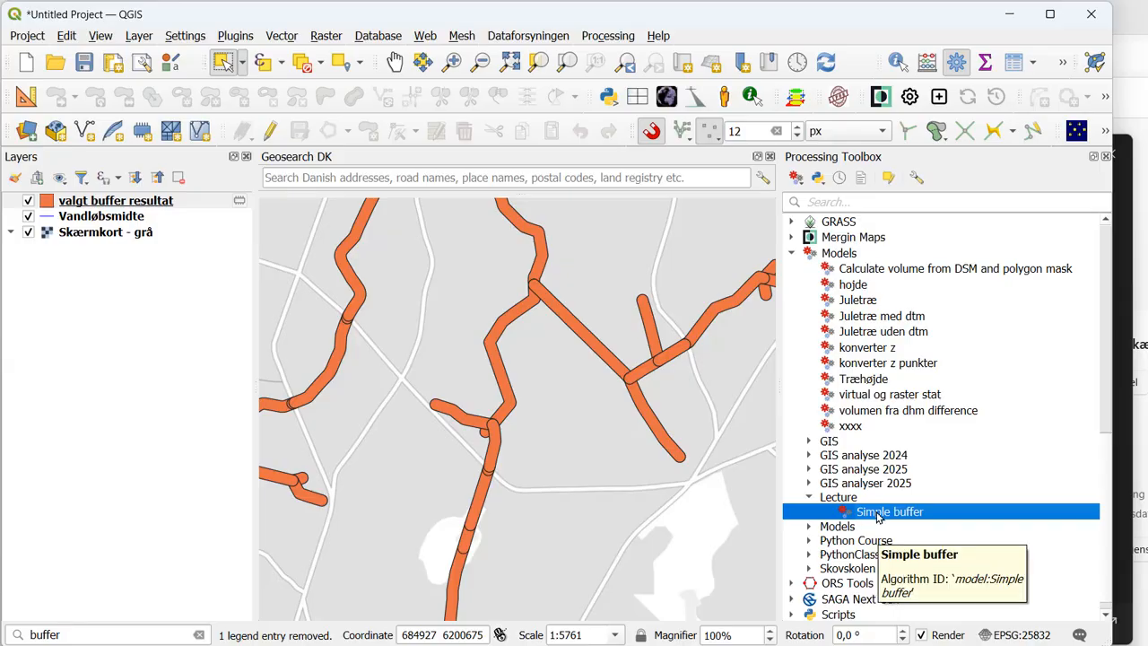
right_click(877, 515)
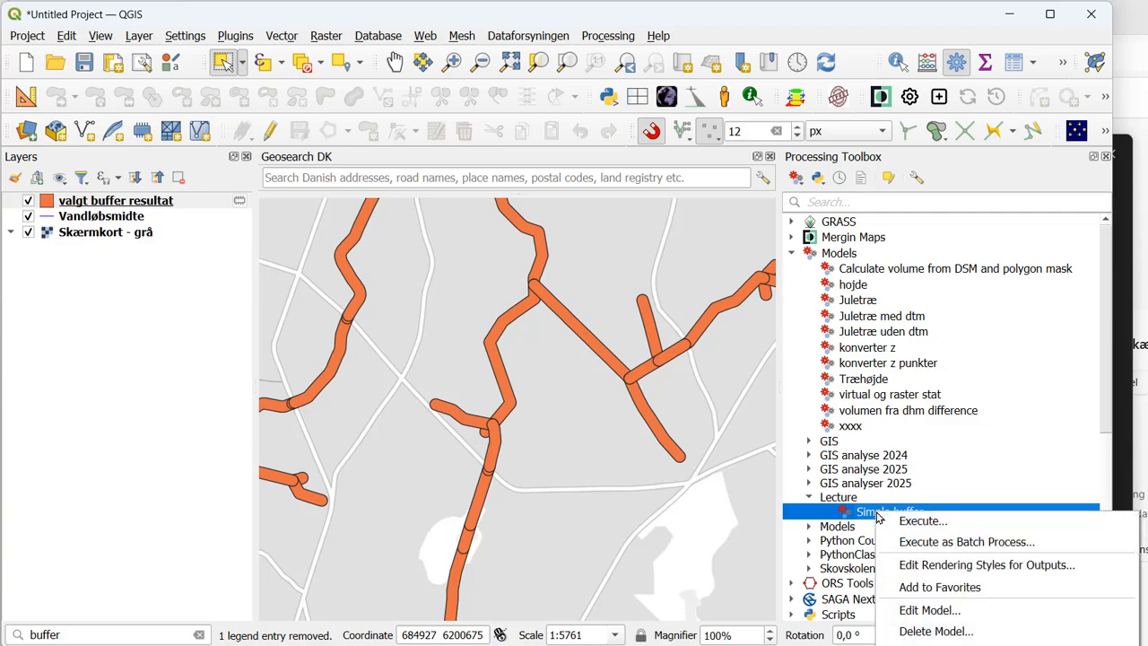
left_click(908, 611)
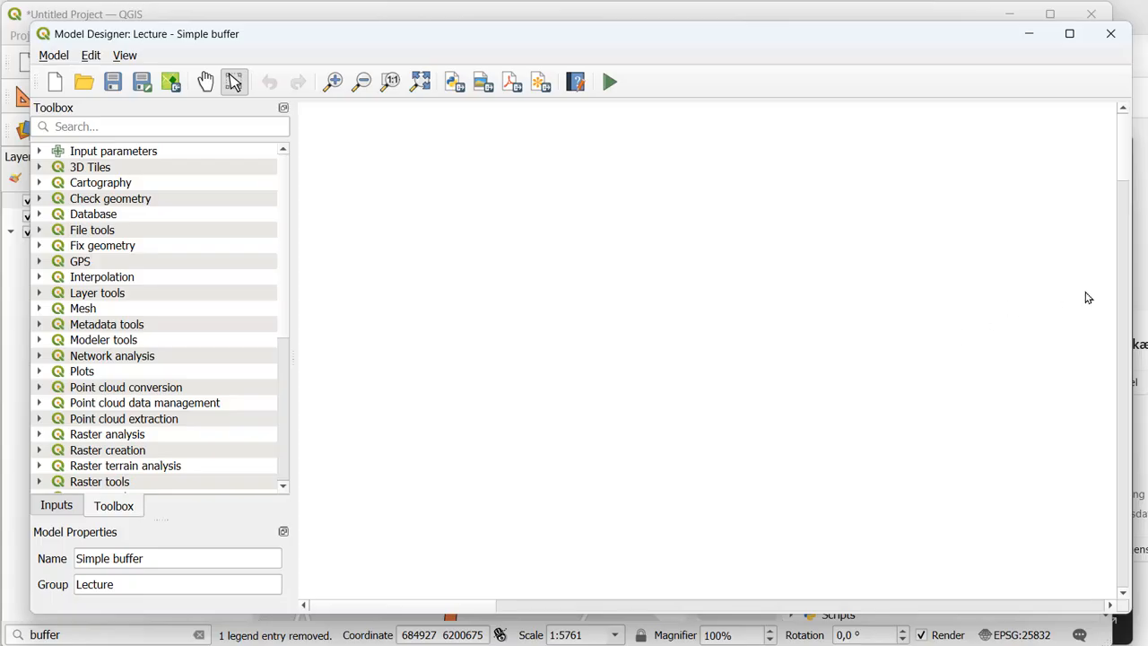
left_click_drag(1135, 305, 1059, 305)
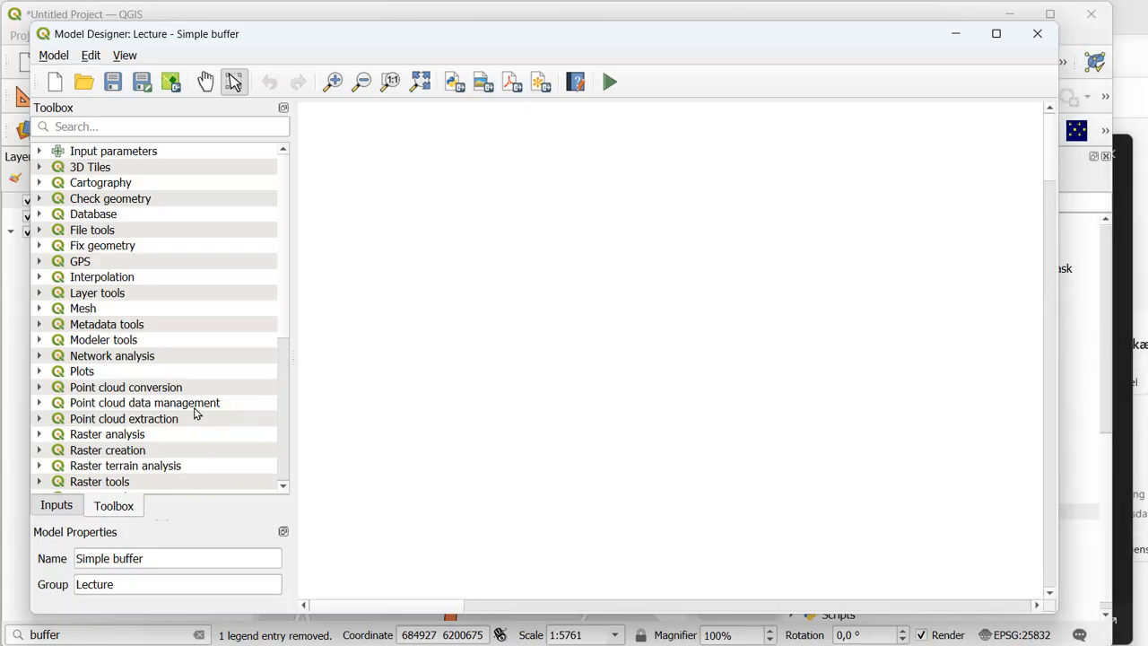
- Look through the input parameter types available for the model, including the number, raster and vector ones
left_click(61, 508)
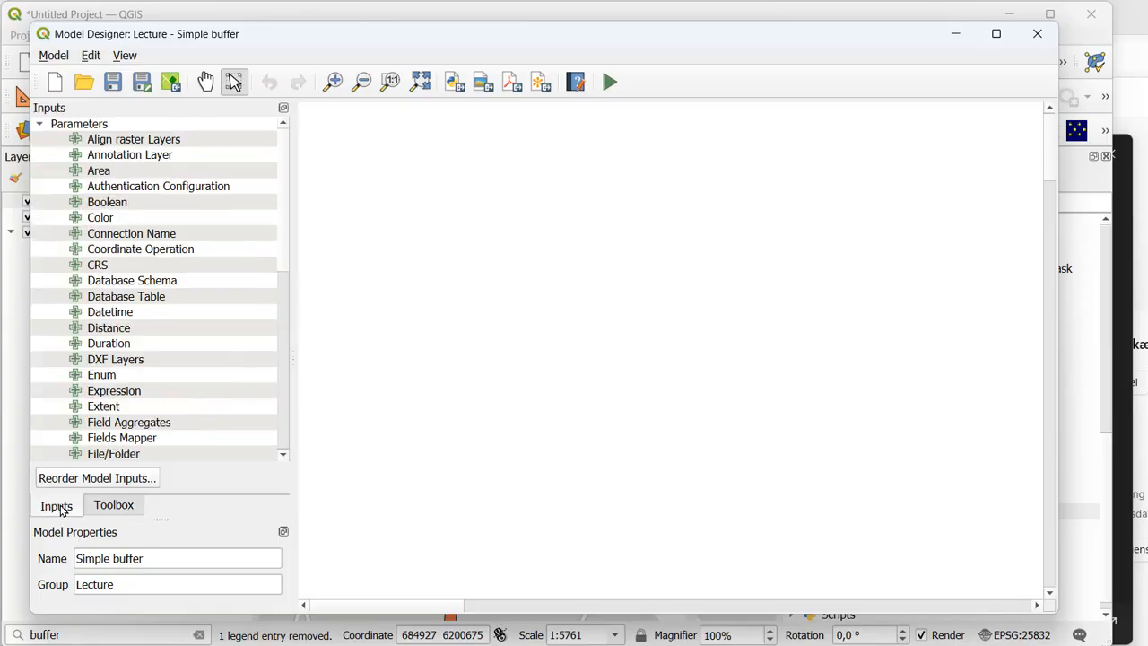
left_click(113, 507)
left_click(63, 508)
left_click_drag(284, 233, 285, 389)
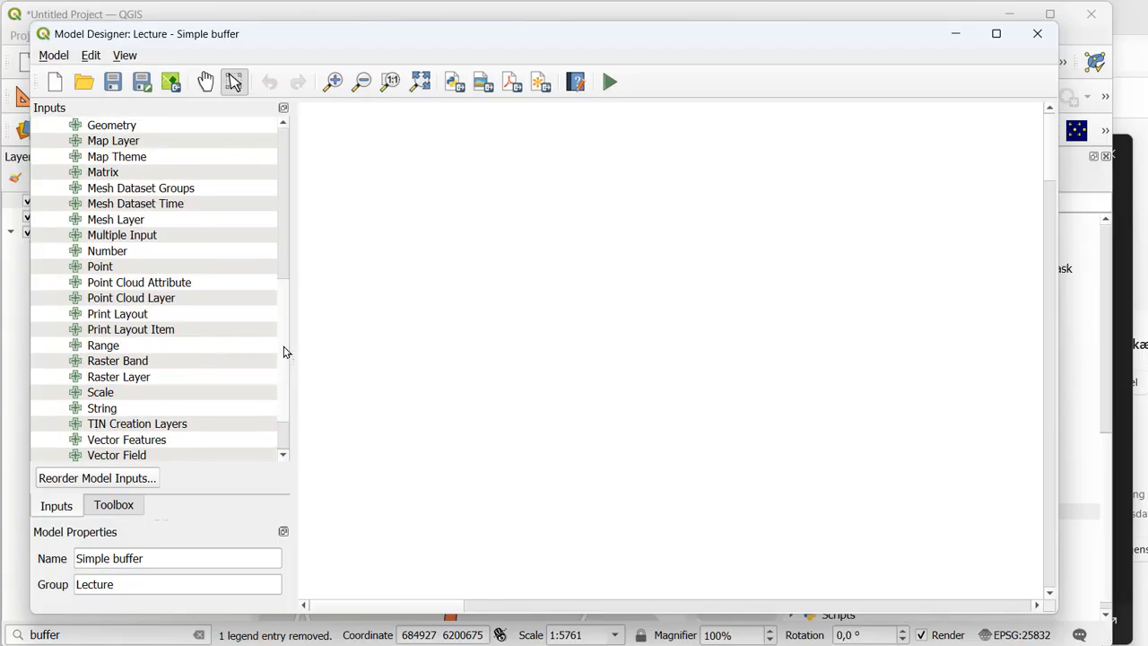
left_click_drag(288, 353, 283, 336)
scroll(209, 330, "up", 1)
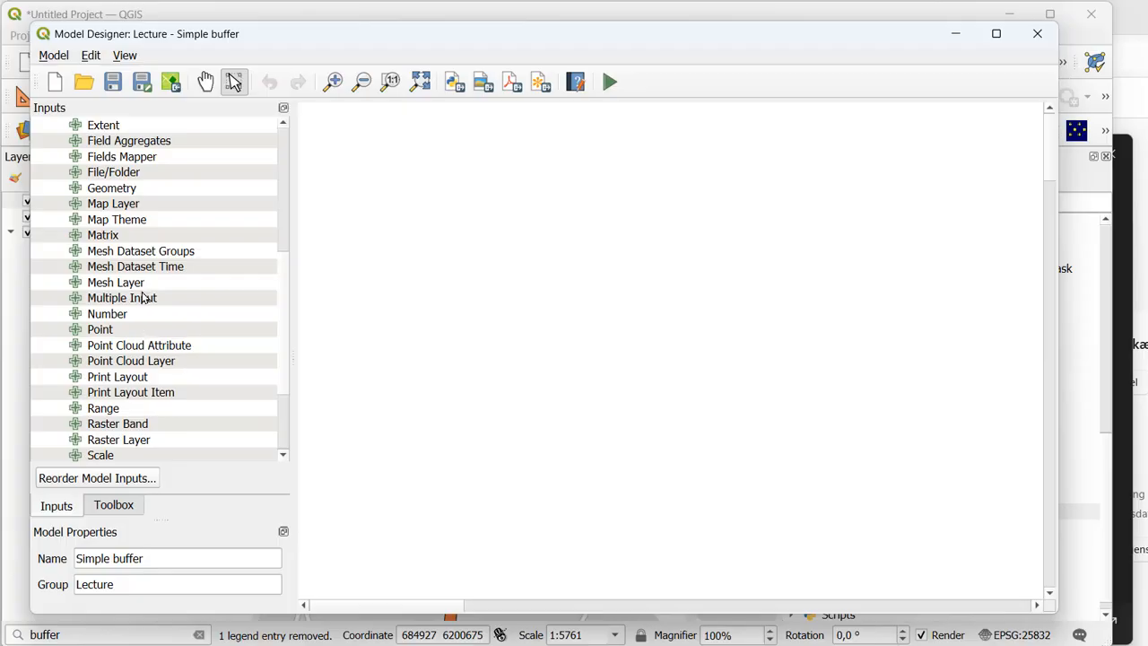
left_click_drag(283, 320, 280, 433)
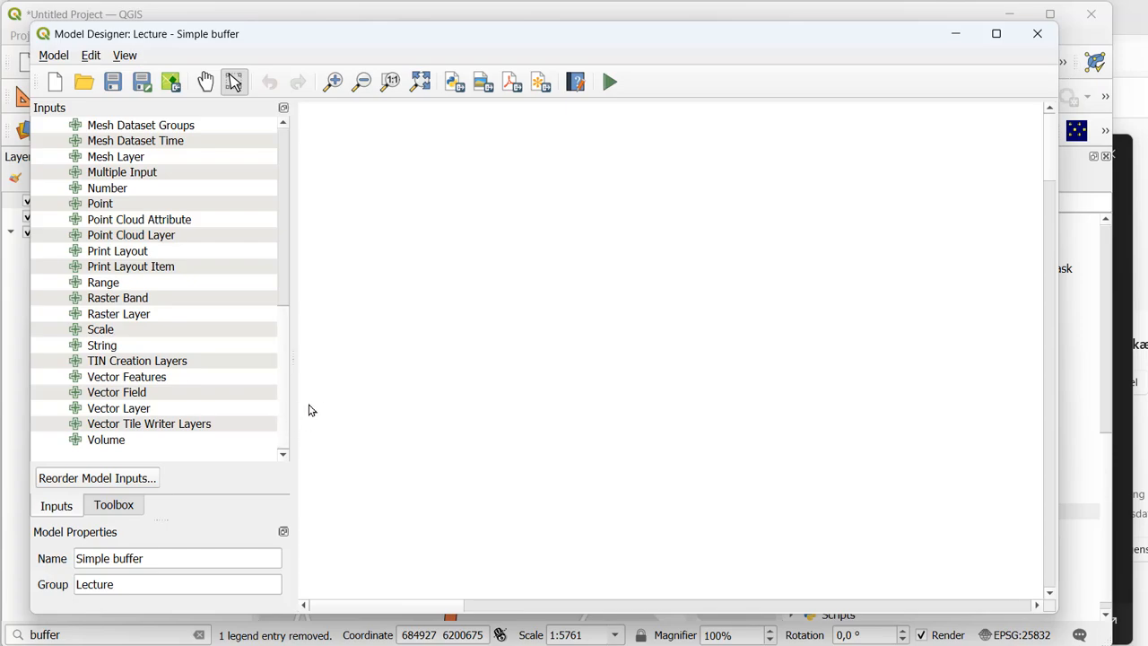
- Look through the algorithm groups available in the Model Designer's toolbox, such as vector analysis and raster tools
left_click(130, 396)
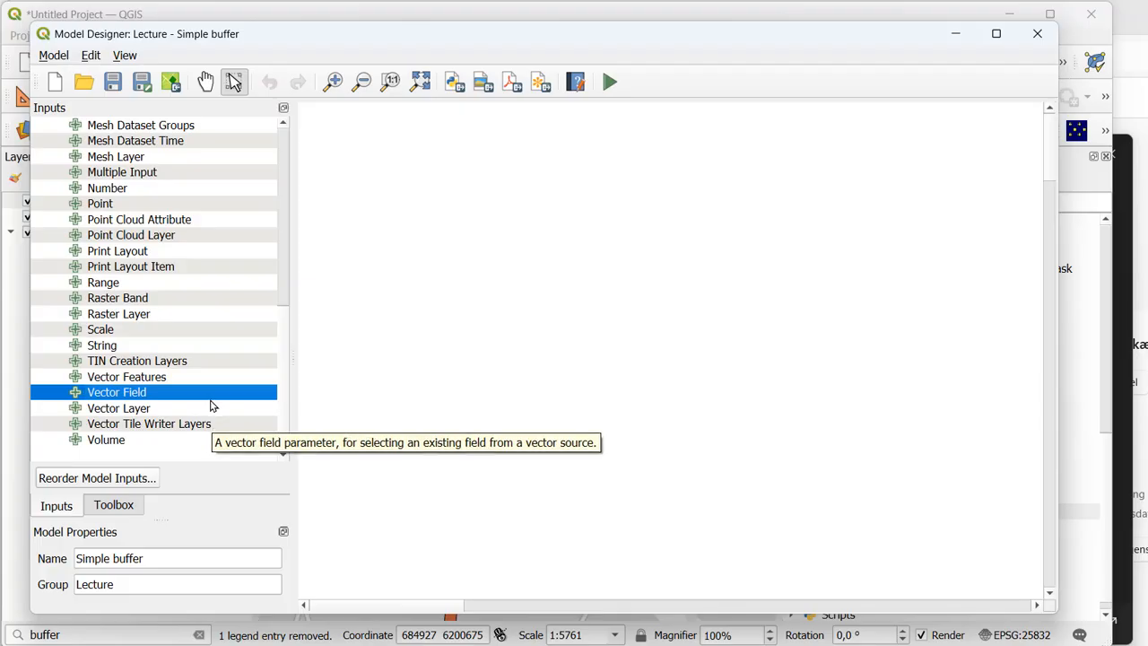
left_click(113, 508)
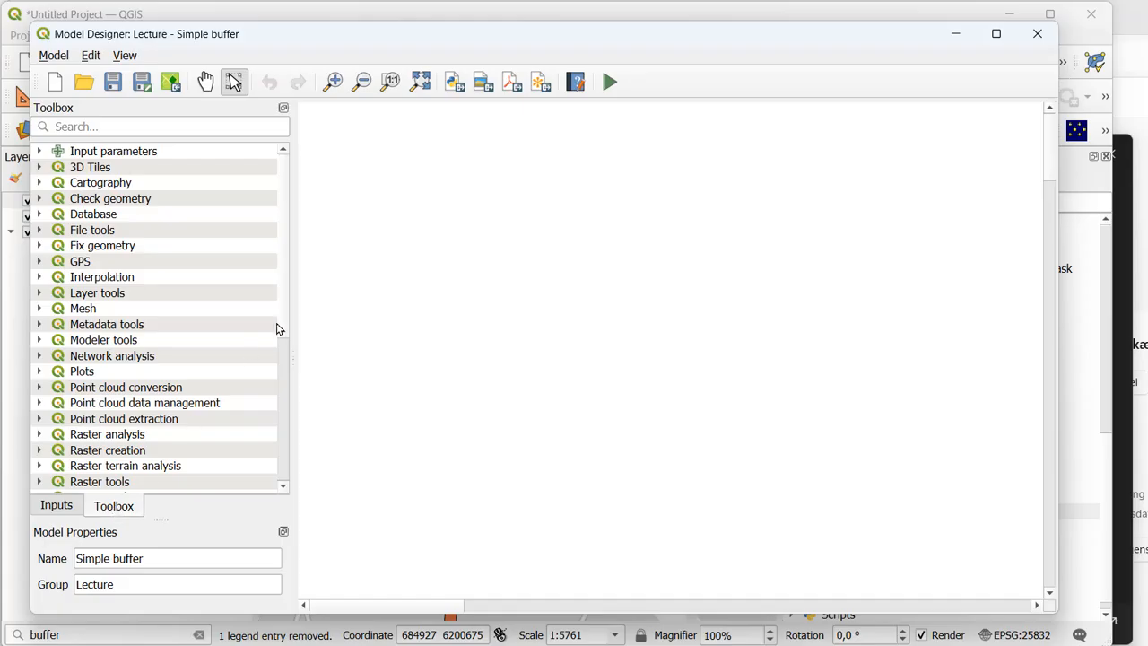
mouse_move(287, 303)
left_mouse_down()
mouse_move(266, 466)
mouse_move(287, 285)
left_mouse_up()
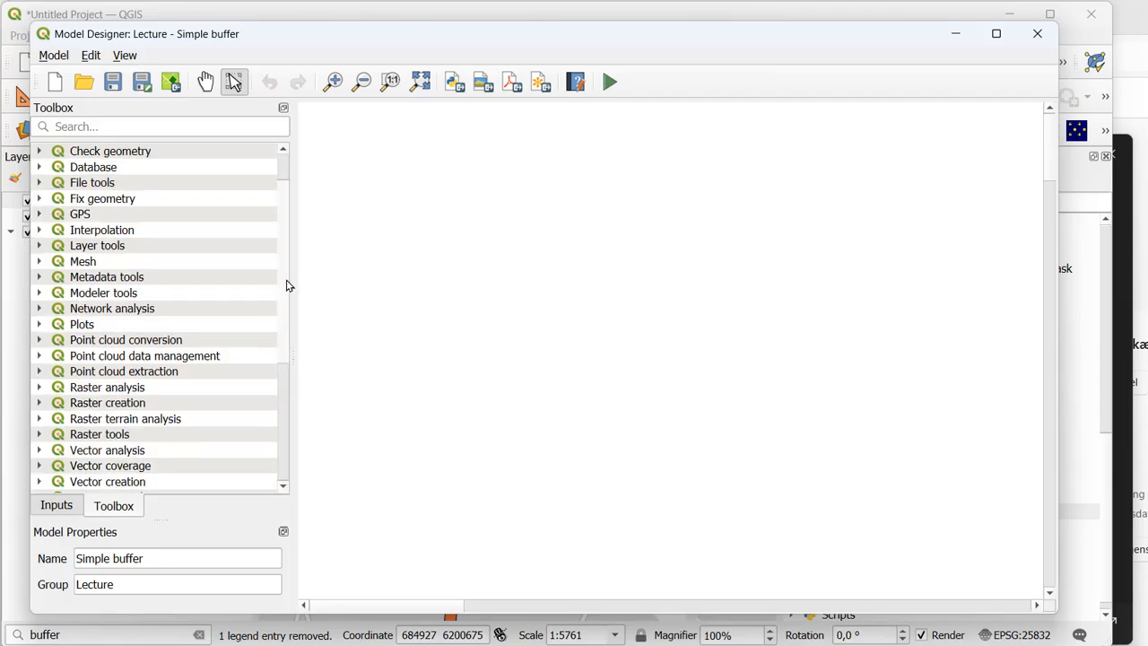
left_click_drag(494, 35, 245, 72)
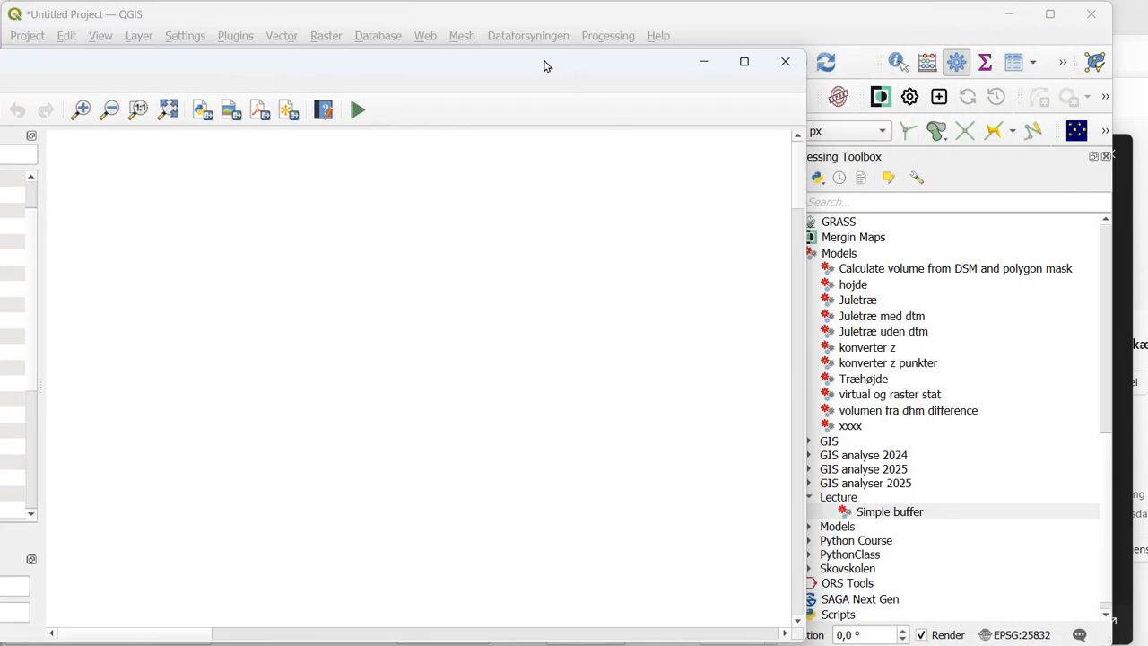
left_click_drag(564, 62, 861, 54)
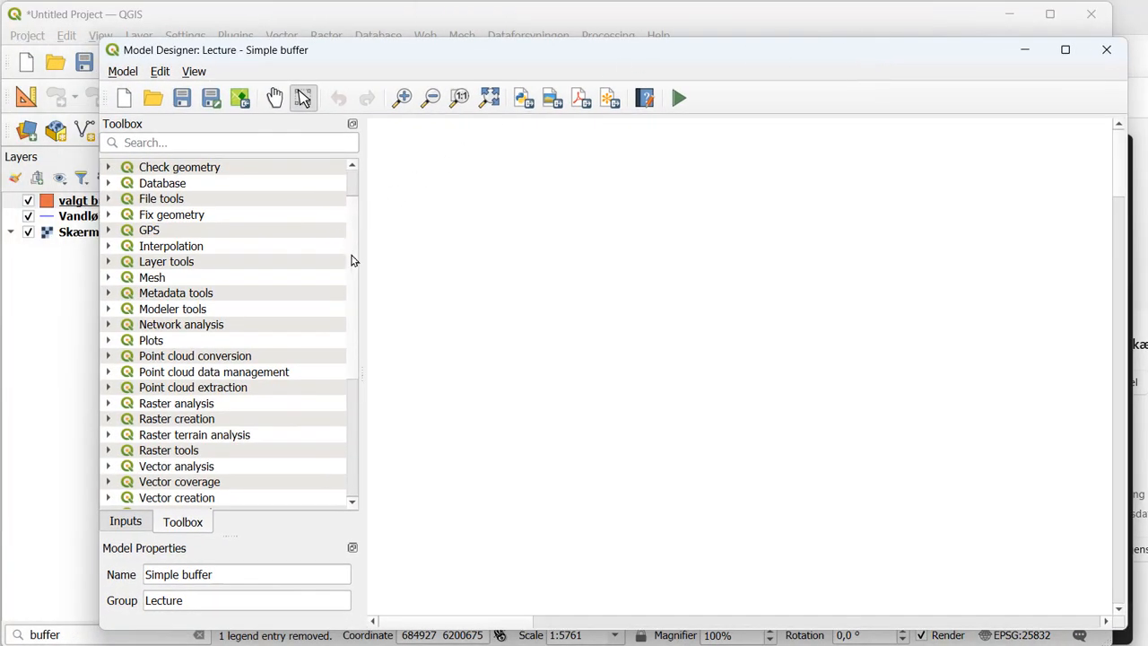
scroll(356, 237, "up", 1)
scroll(356, 232, "up", 1)
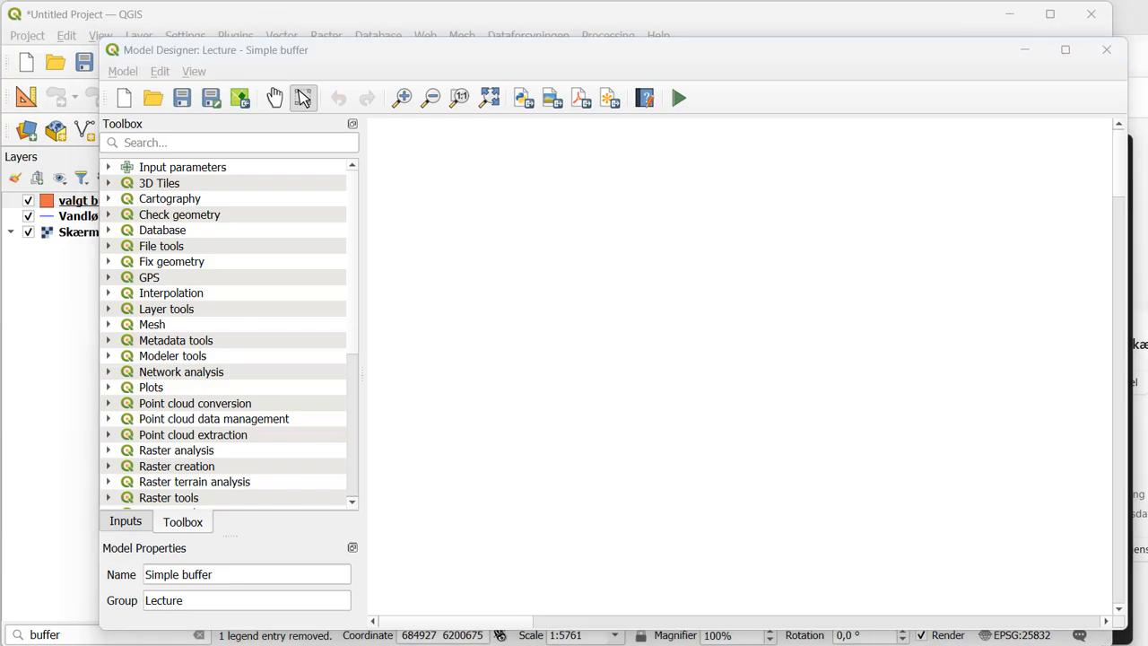
- Create a Vector Layer input with the description Vector layer for buffers and open its geometry type choices
left_click(125, 523)
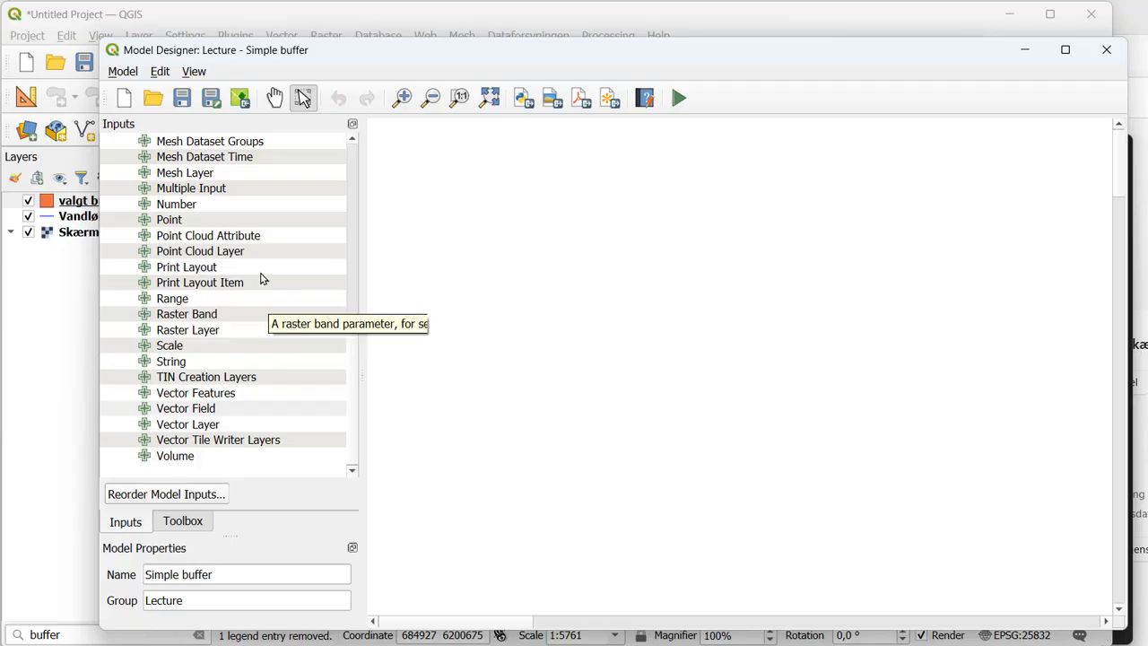
double_click(178, 428)
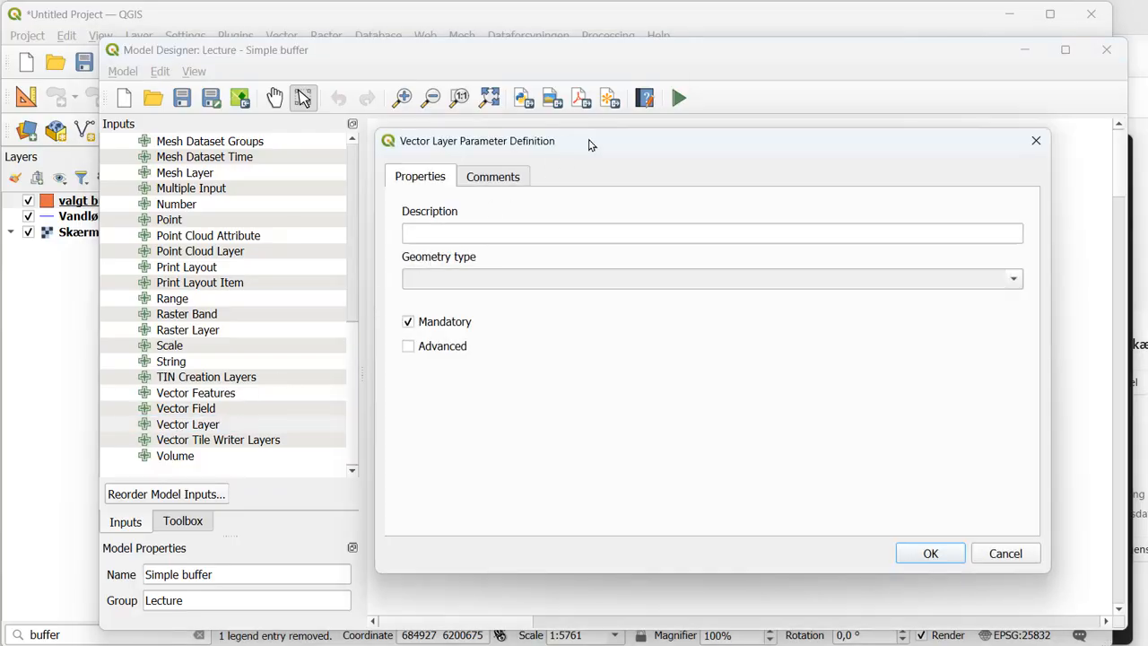
left_click_drag(589, 143, 533, 127)
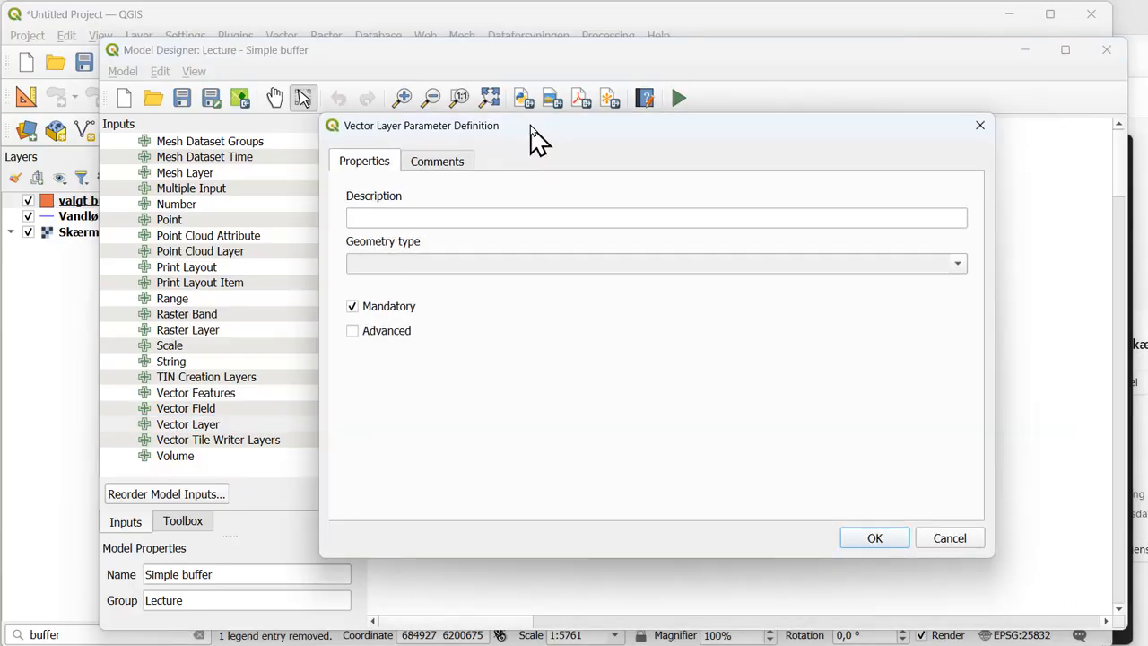
left_click(358, 213)
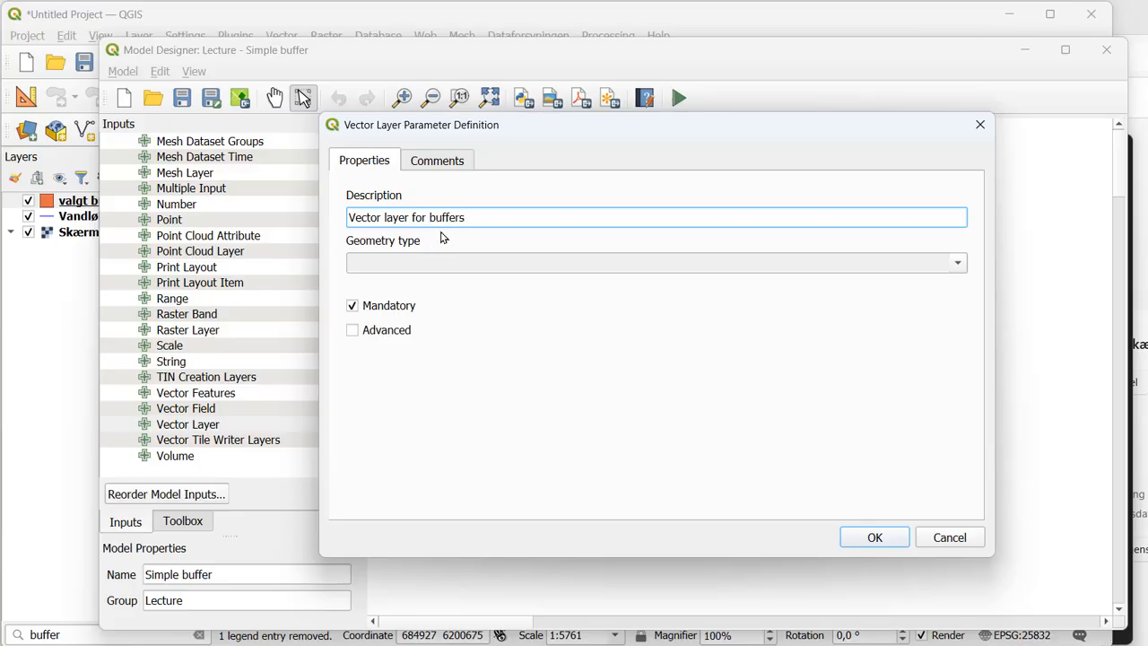
left_click(441, 266)
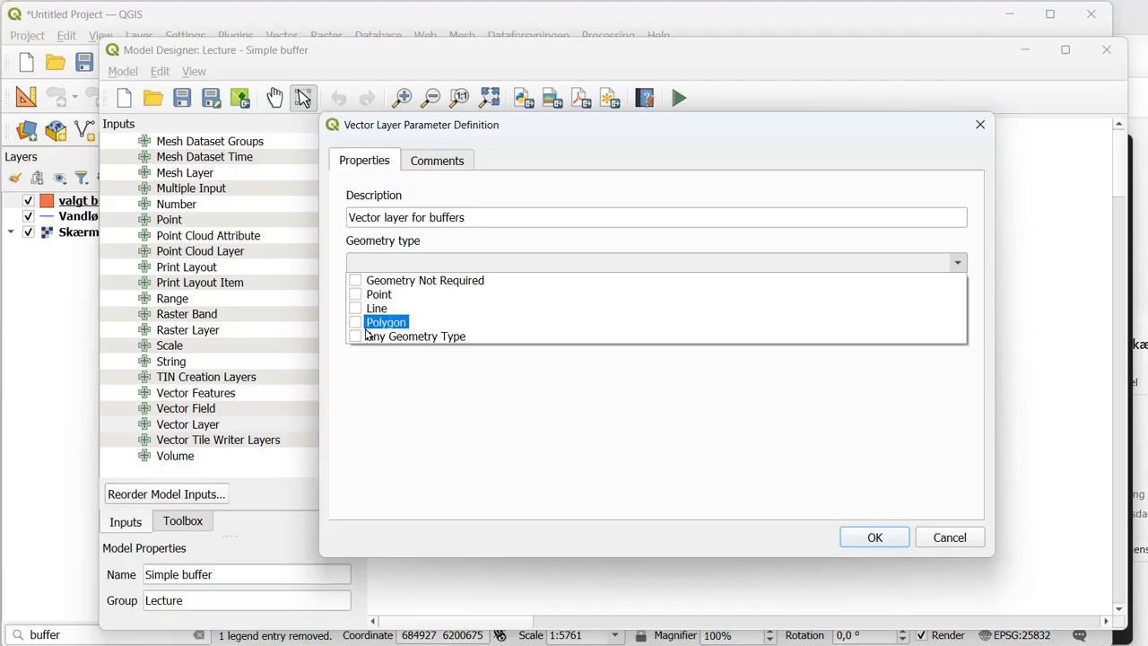
- Try allowing Polygon, Line and Point geometries for the vector layer input, and clear all three again
left_click(357, 323)
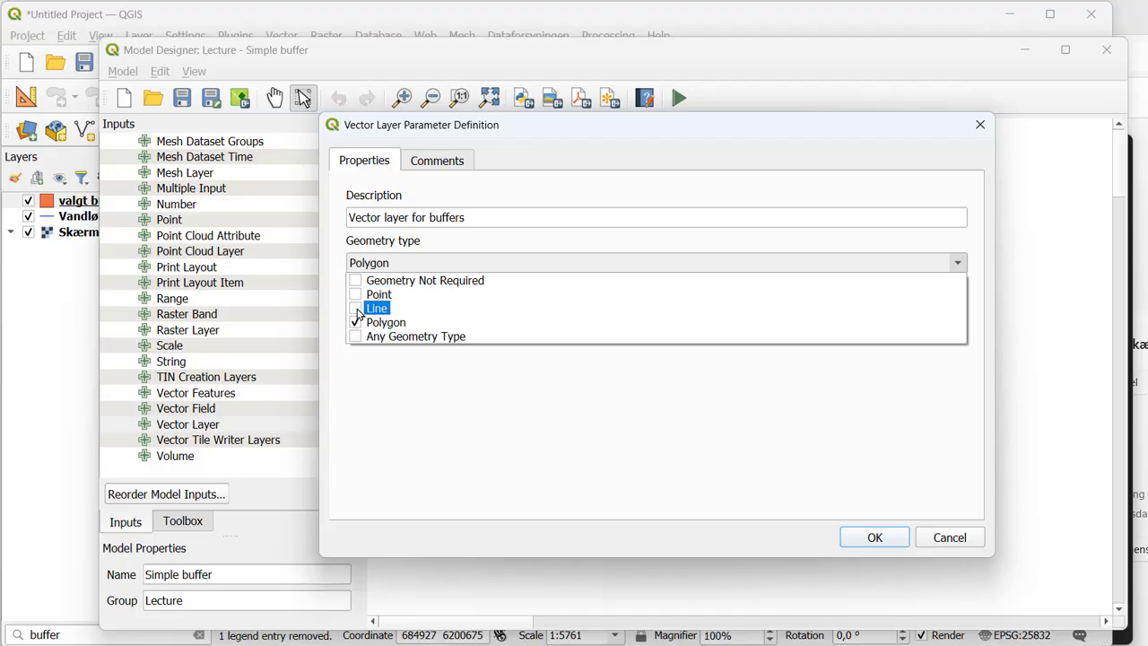
left_click(356, 308)
left_click(356, 295)
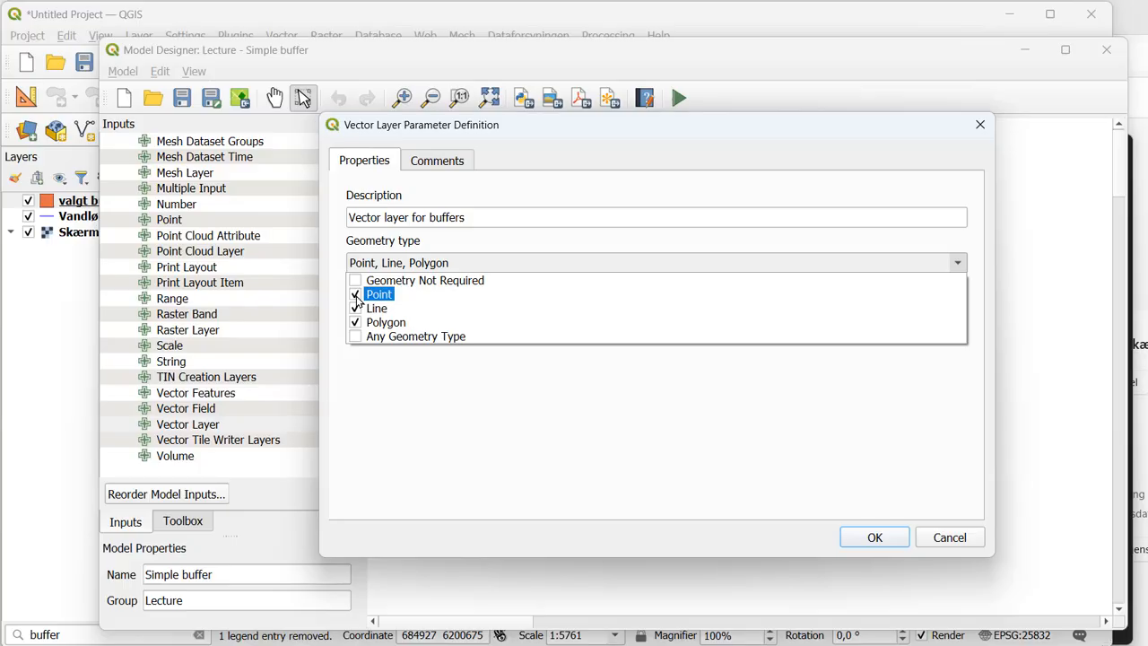
left_click(356, 323)
left_click(356, 308)
left_click(356, 295)
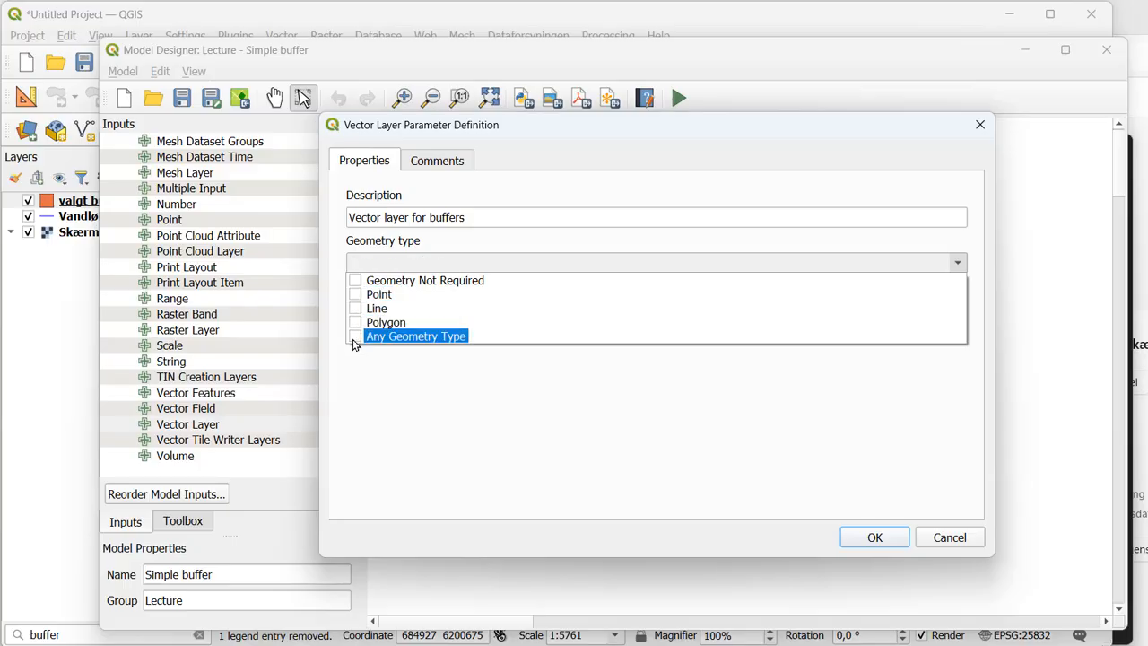
- Allow Any Geometry Type for the mandatory vector layer input, add it to the model and shift its box slightly on the canvas
left_click(356, 337)
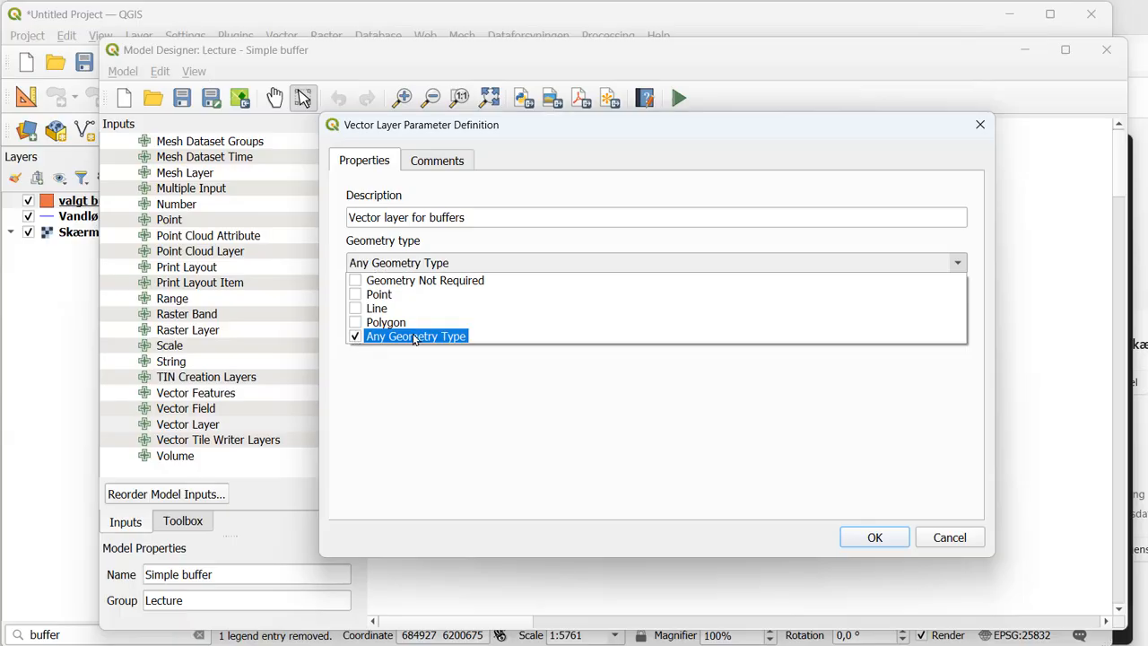
left_click(756, 413)
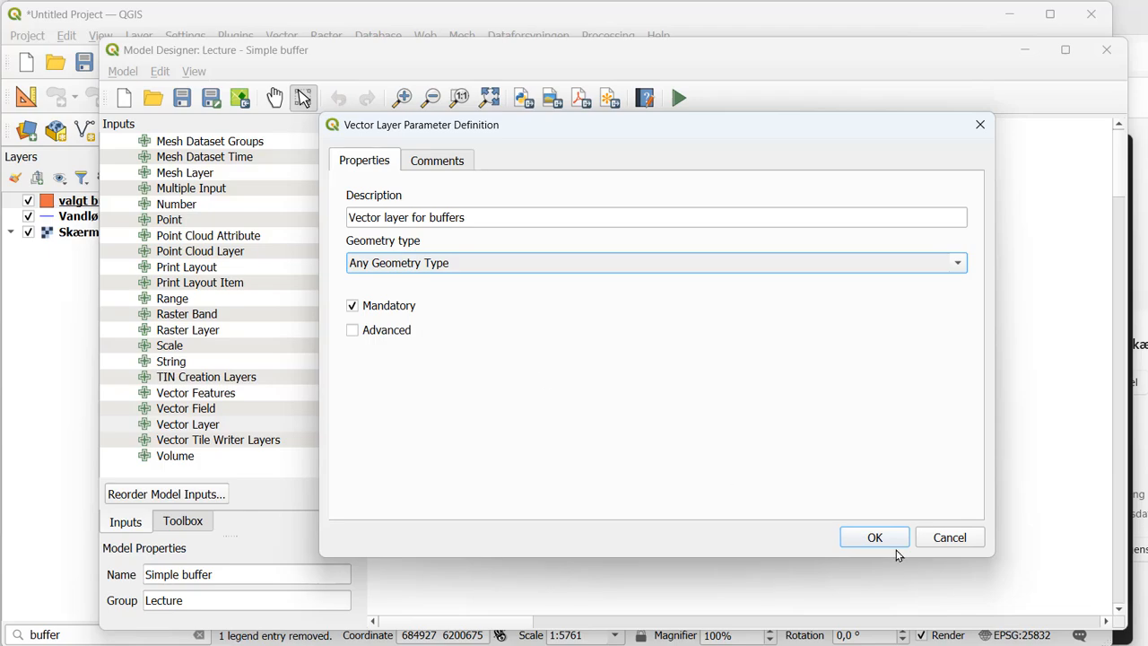
left_click(449, 165)
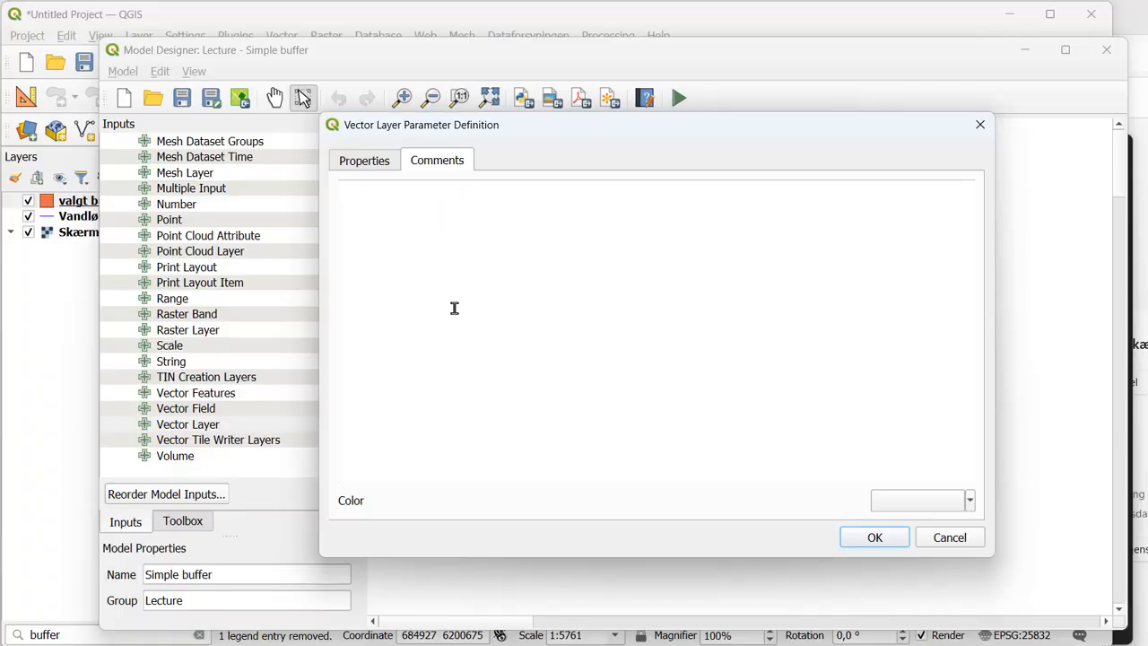
left_click(373, 162)
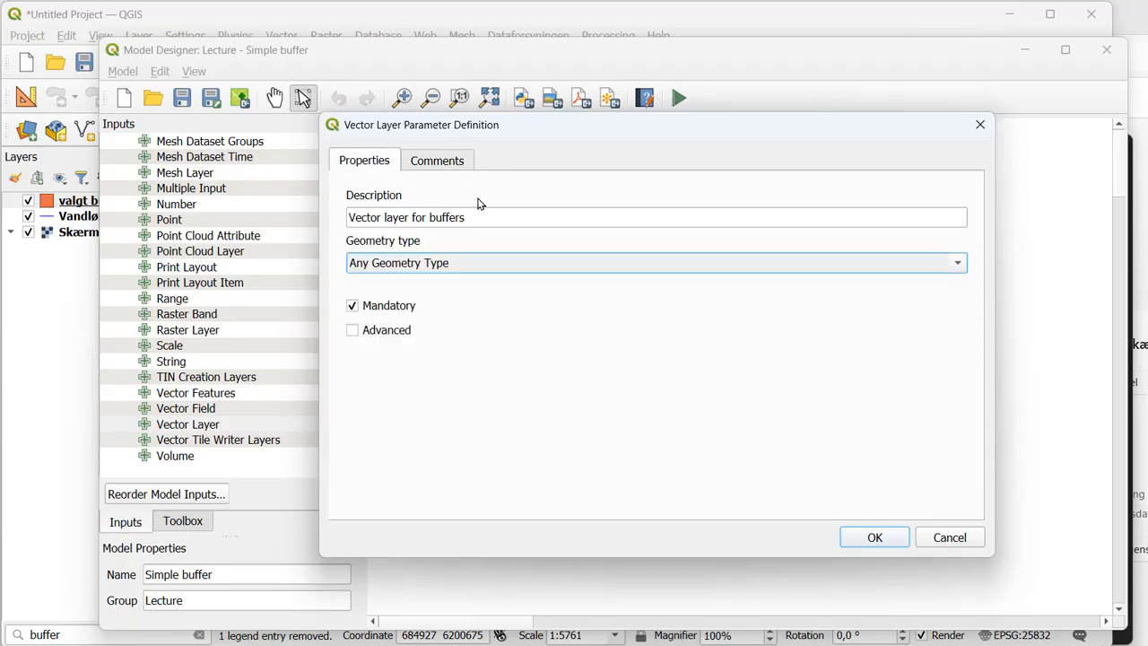
left_click(876, 539)
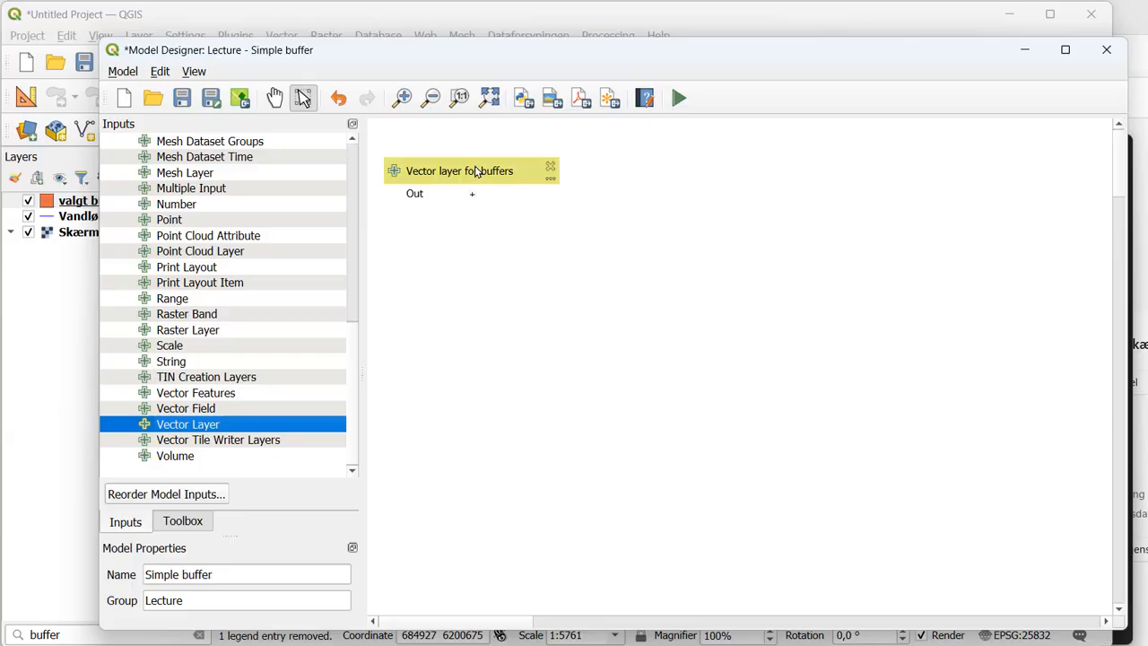
mouse_move(475, 173)
left_mouse_down()
mouse_move(466, 158)
mouse_move(476, 174)
left_mouse_up()
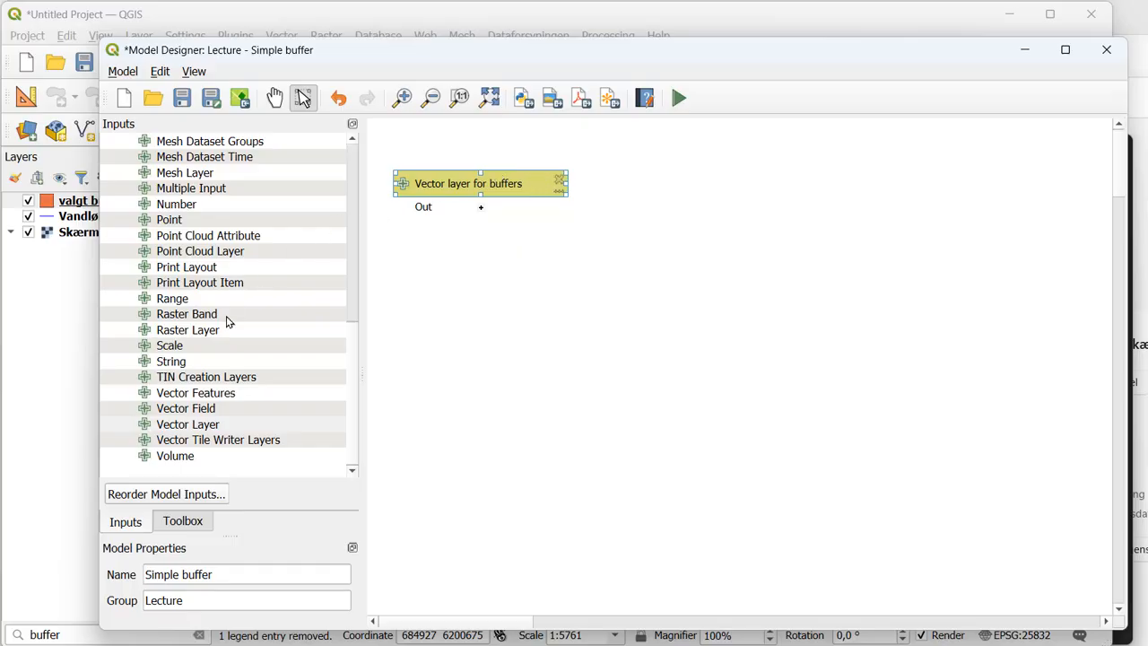
- Find the vector geometry Buffer algorithm by searching for buffer, and open its settings for the model beside the input box
left_click(184, 522)
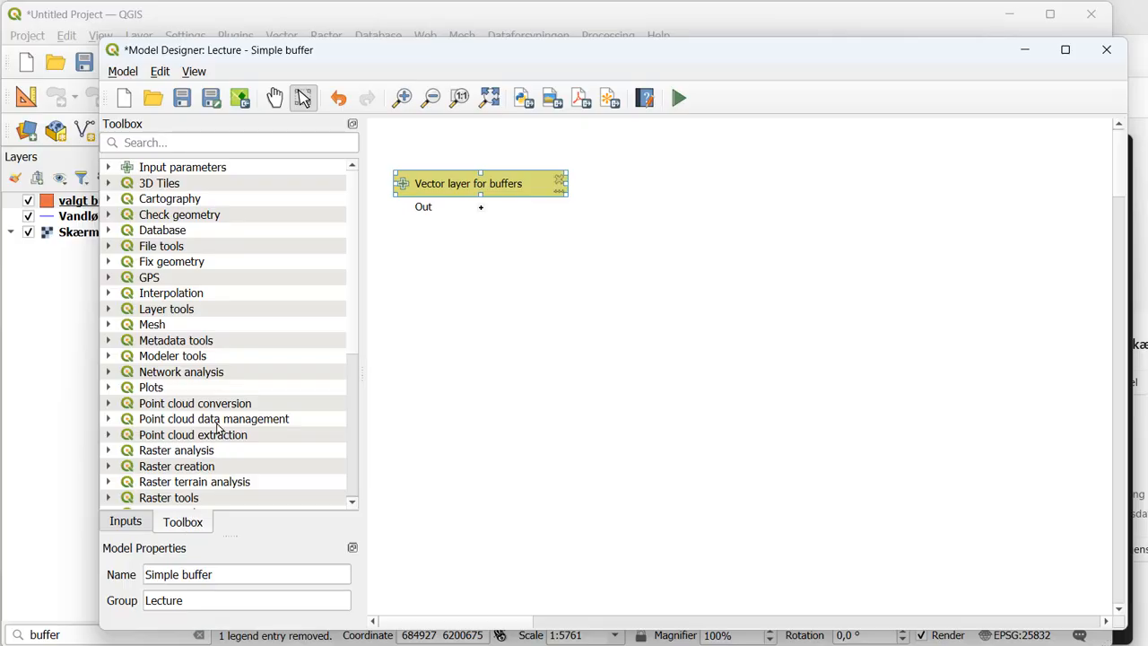
left_click(151, 142)
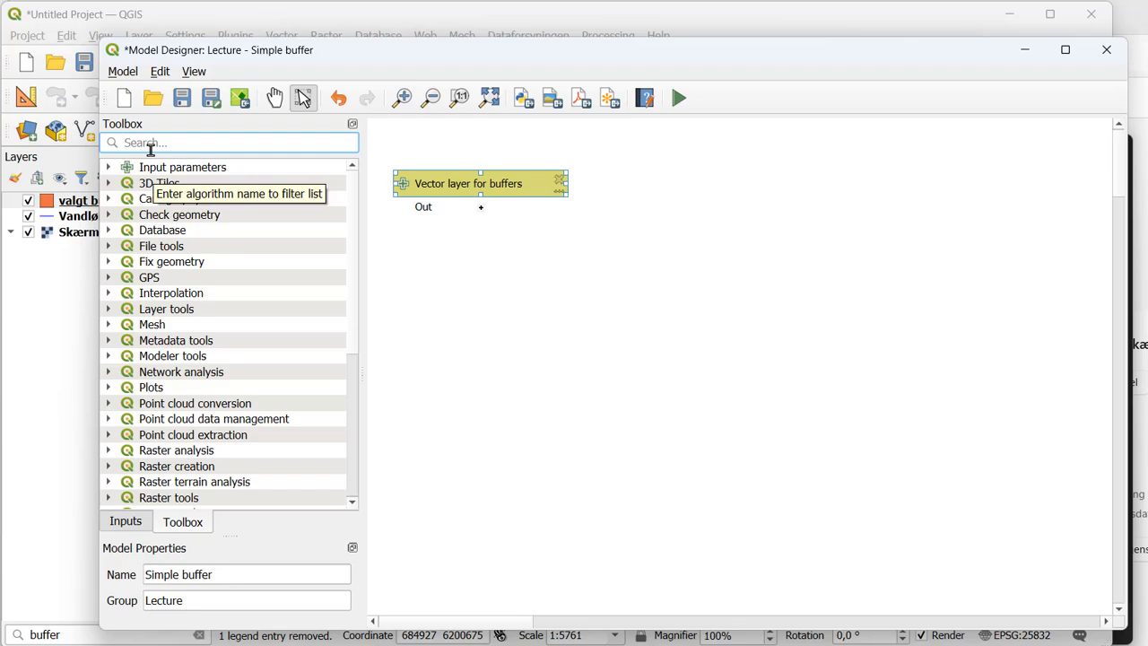
type("buffer")
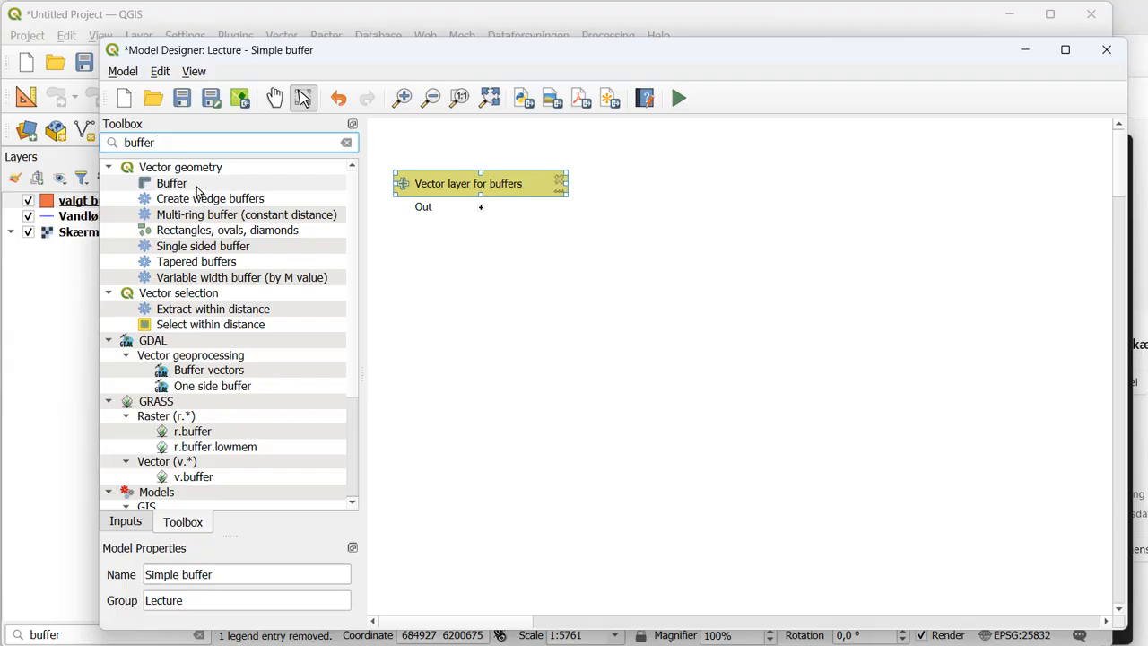
left_click(173, 184)
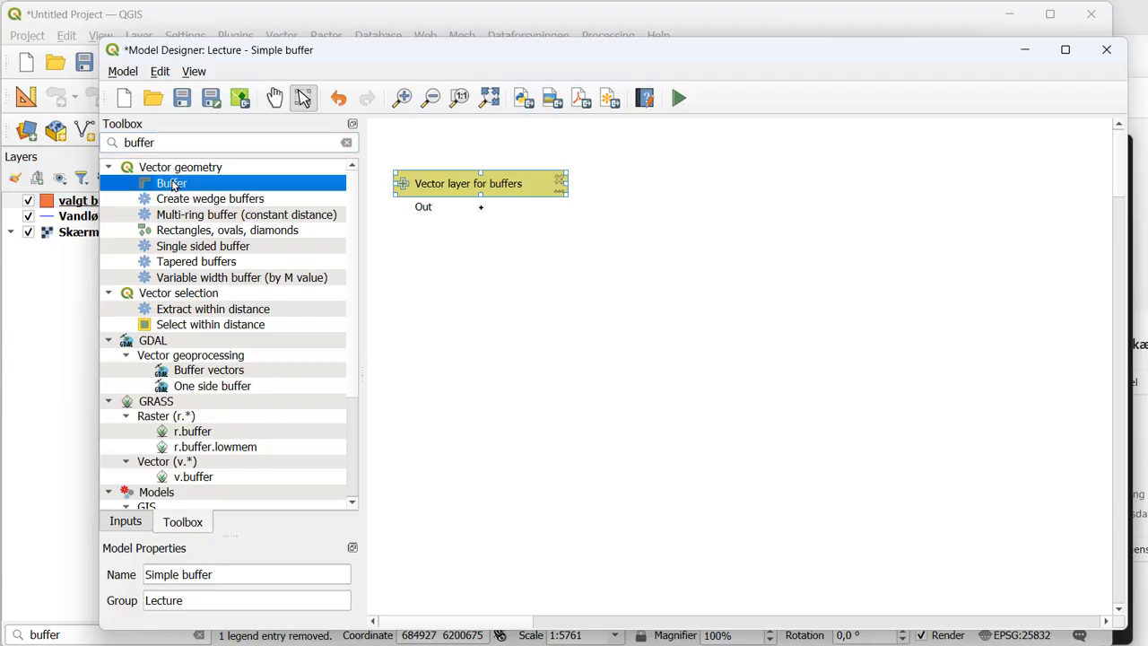
double_click(173, 184)
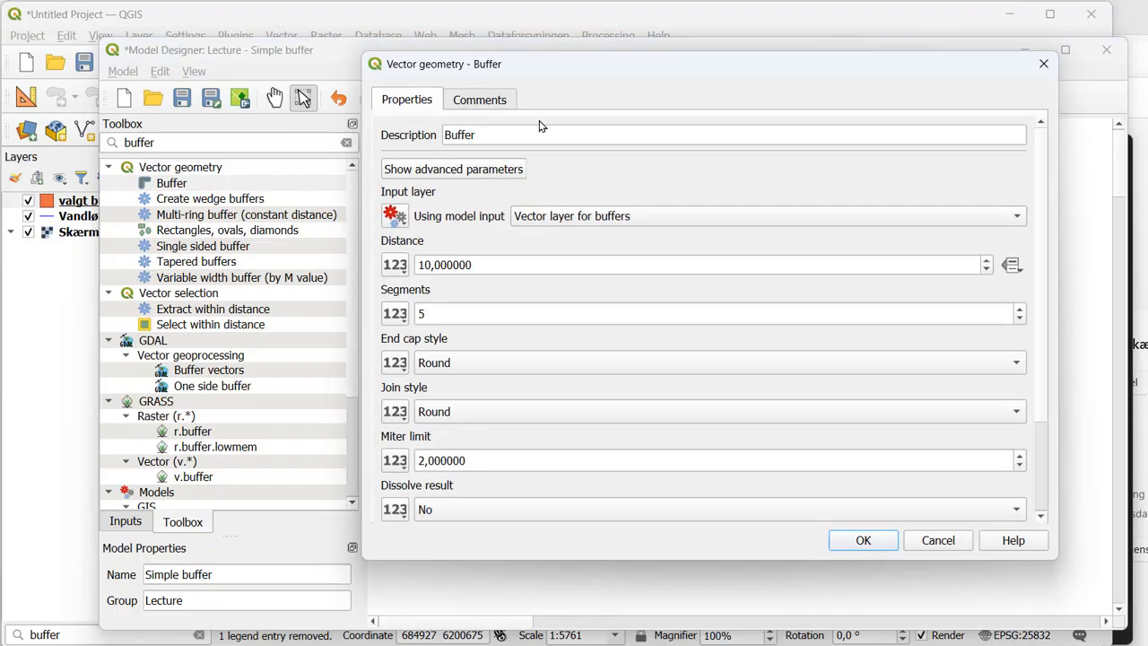
left_click_drag(1064, 211, 960, 216)
left_click_drag(715, 69, 913, 123)
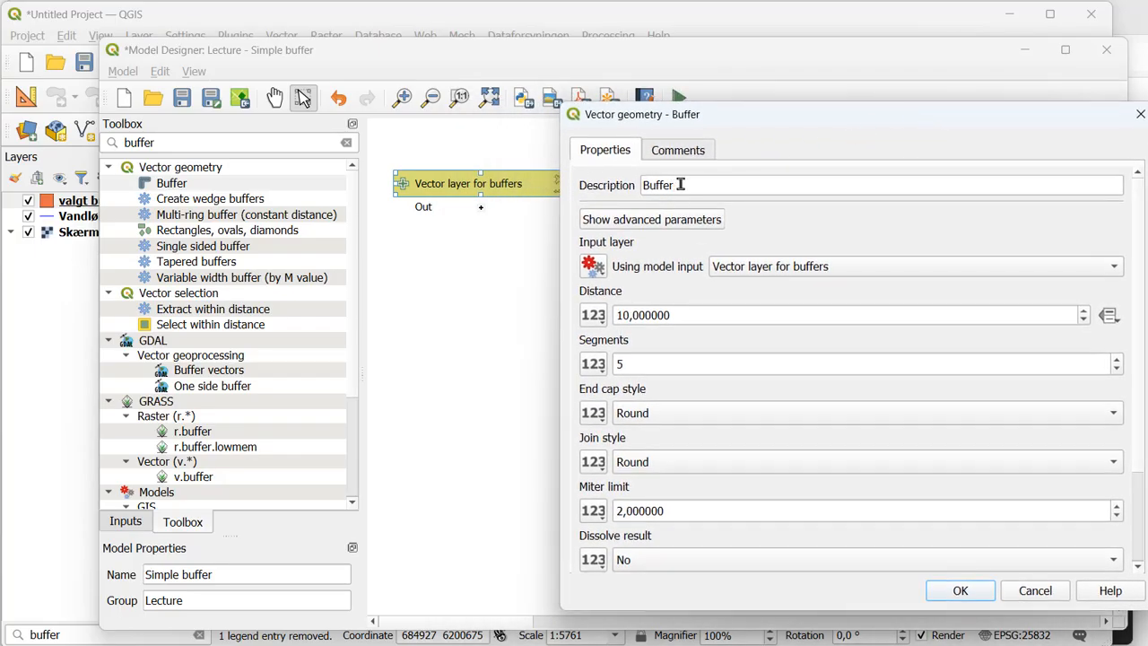
left_click_drag(719, 121, 686, 96)
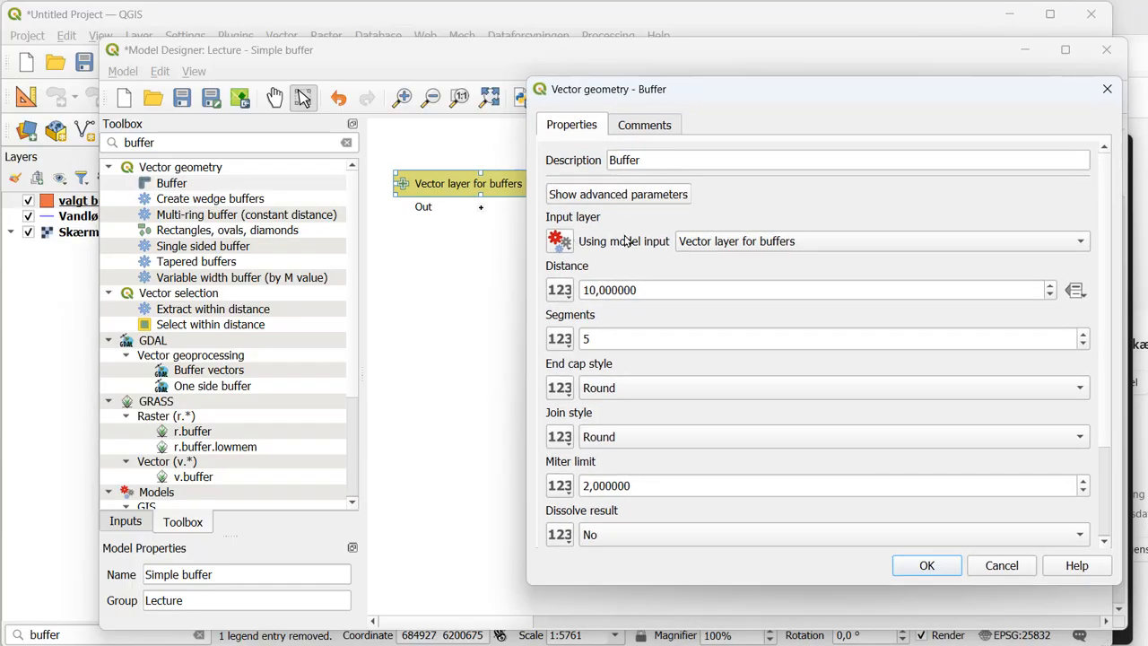
- Check the source options for the buffer's input layer, keep the model input, and set Dissolve result to Yes
left_click(571, 246)
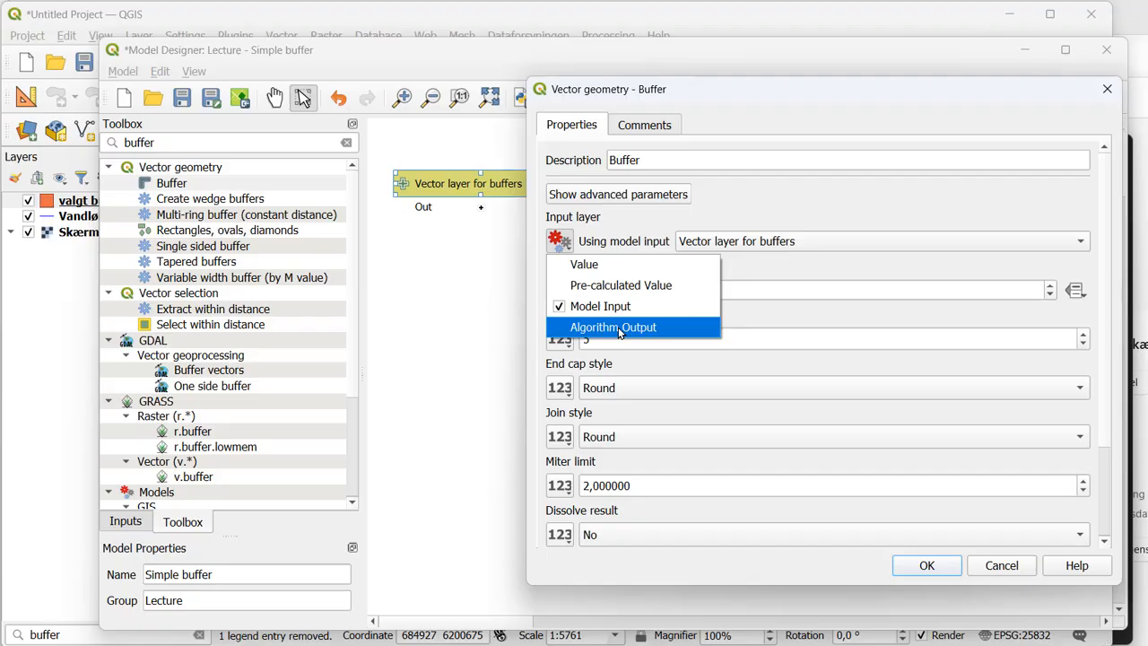
left_click(876, 258)
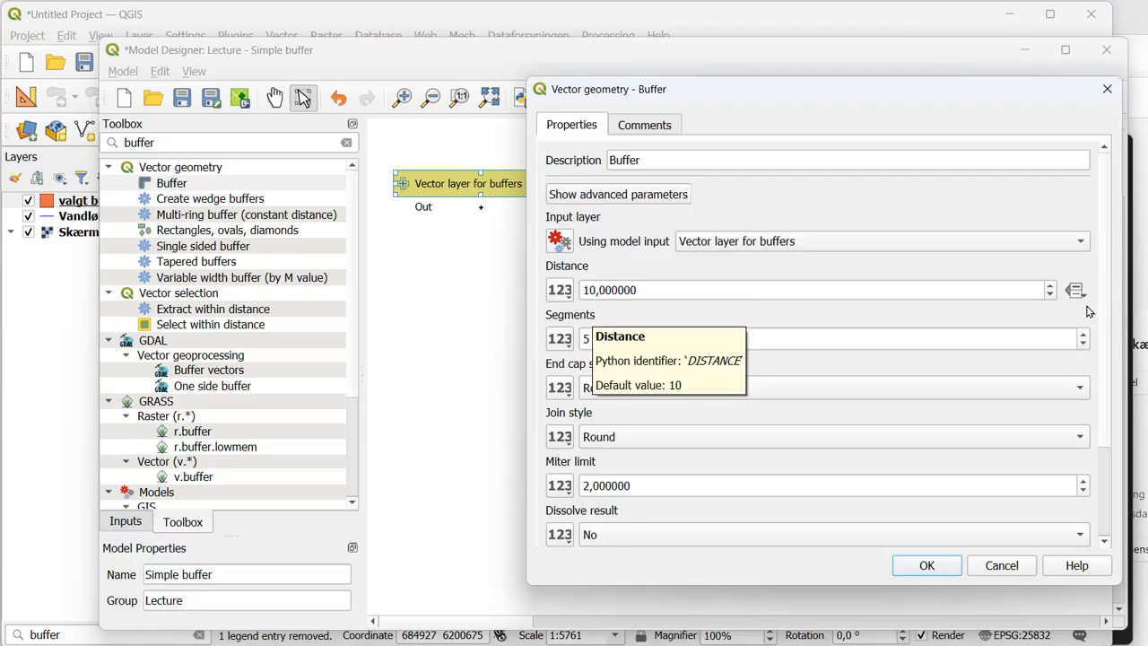
scroll(1103, 292, "down", 3)
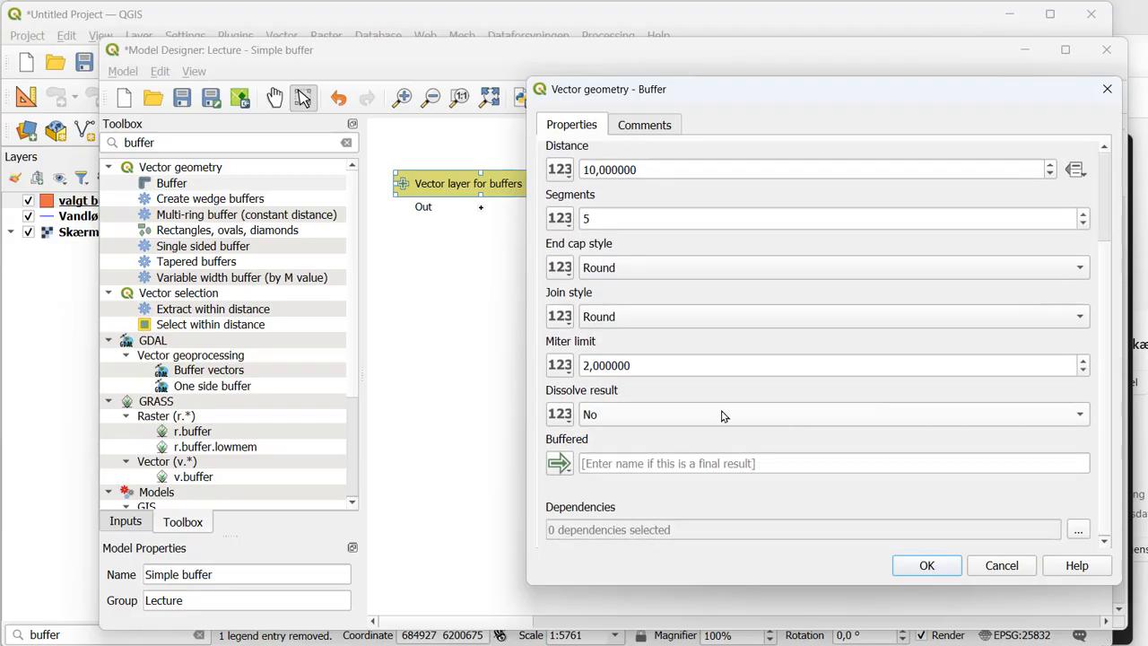
left_click(644, 418)
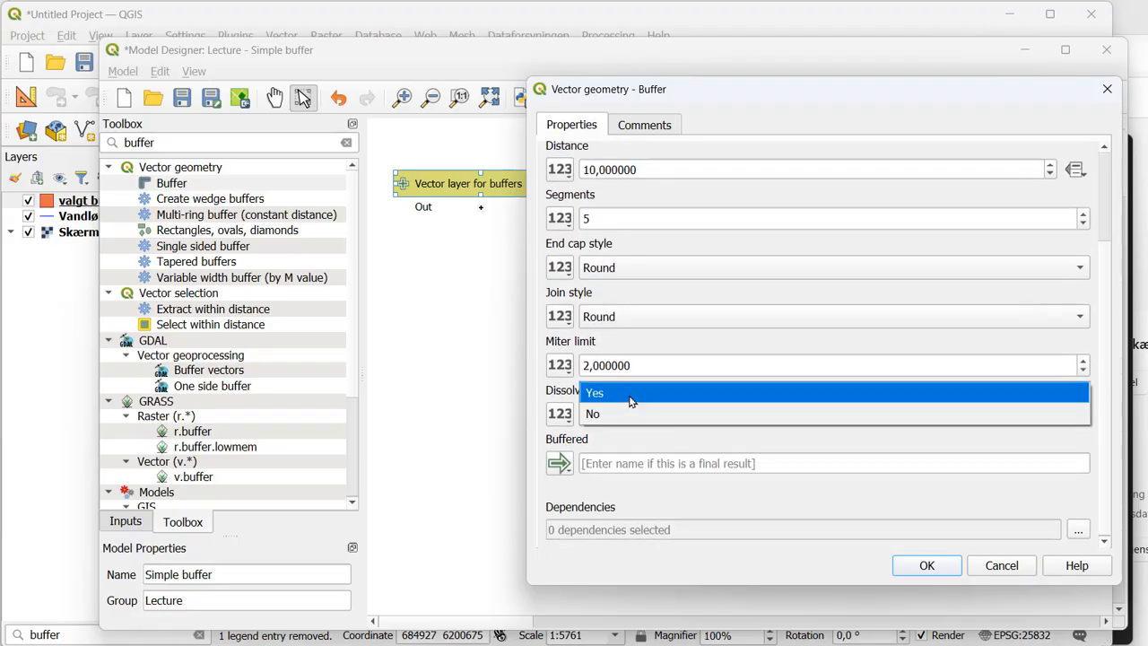
left_click(630, 395)
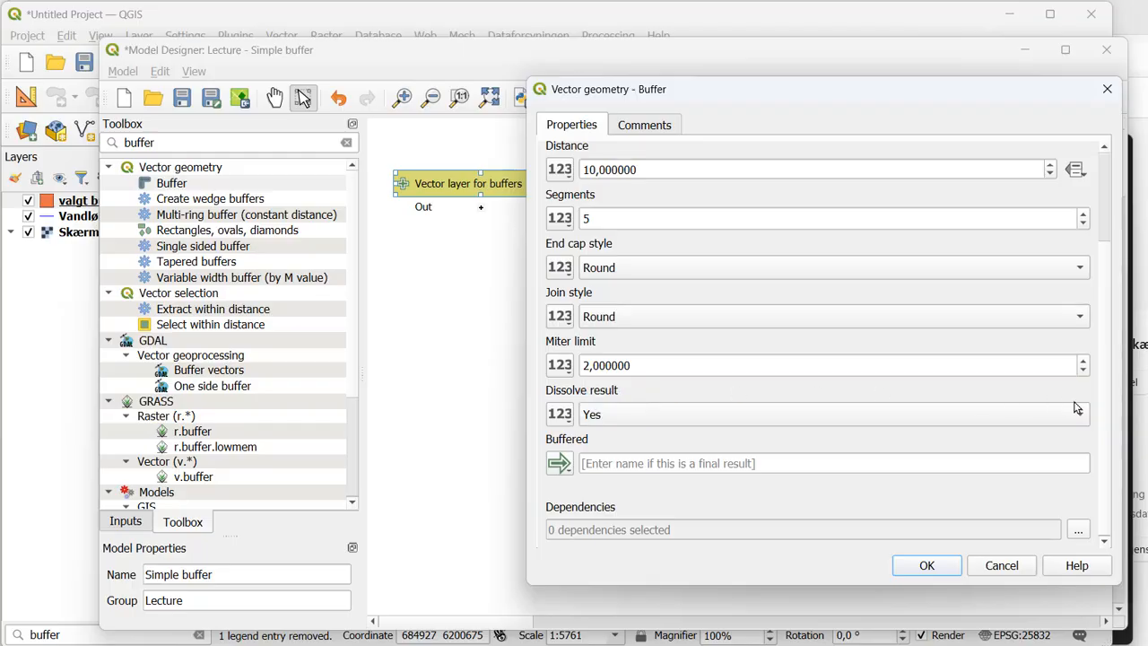
- Name the buffer's final result Buffer and add the dissolved Buffer algorithm with its 10 distance to the model
scroll(1102, 418, "up", 3)
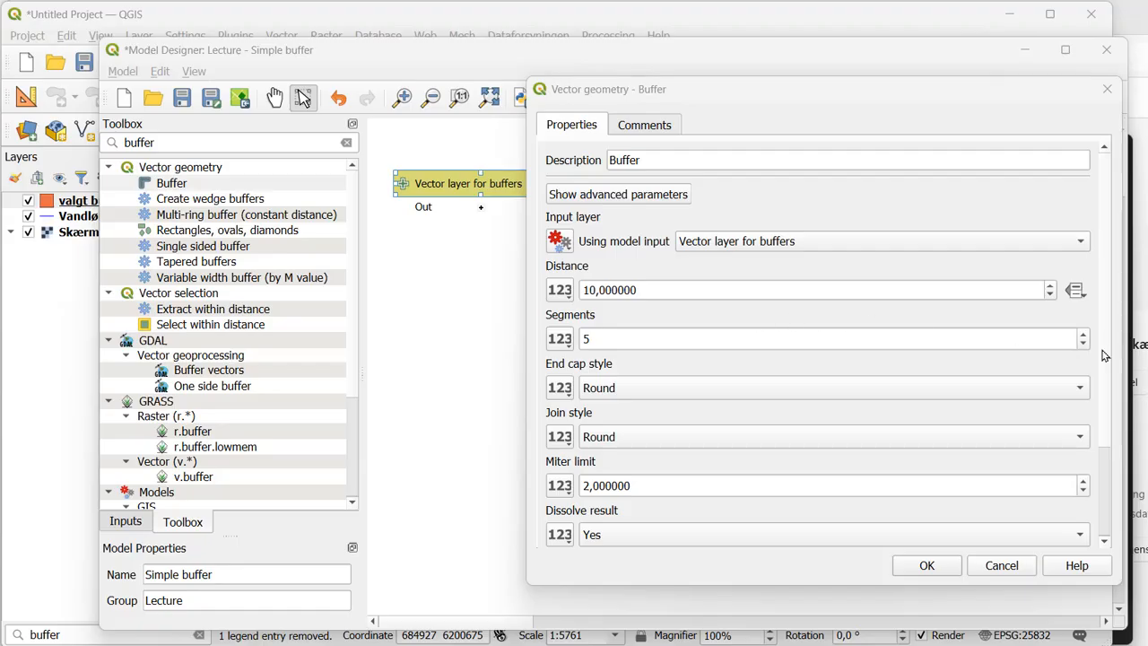
left_click_drag(1109, 362, 1107, 447)
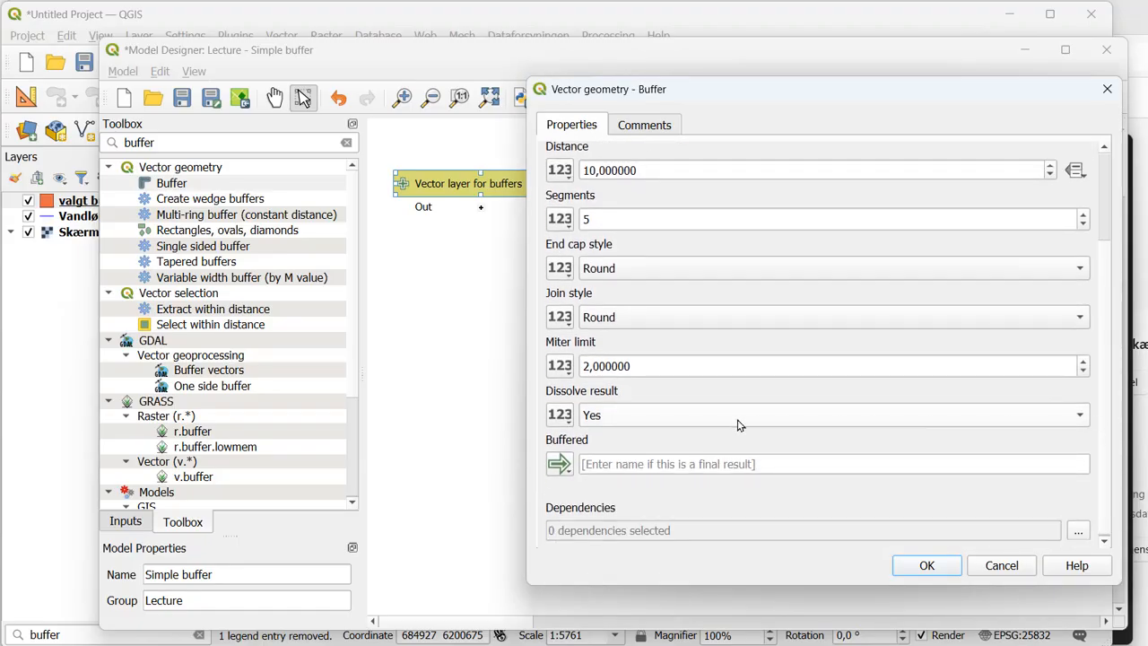
left_click(638, 465)
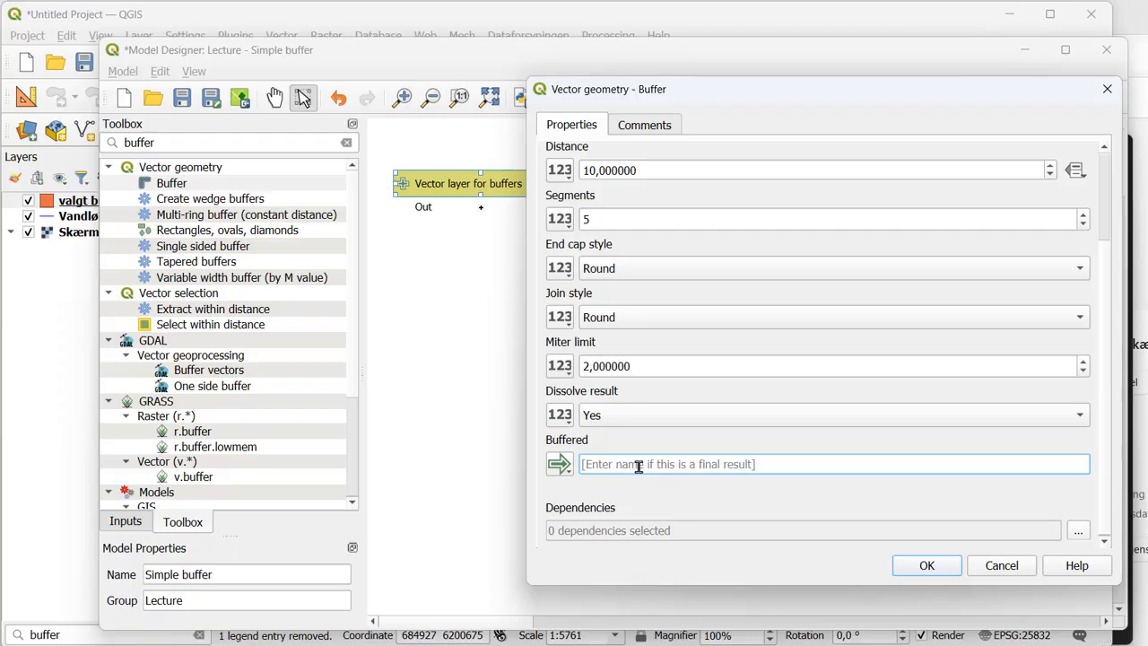
type("Buffer")
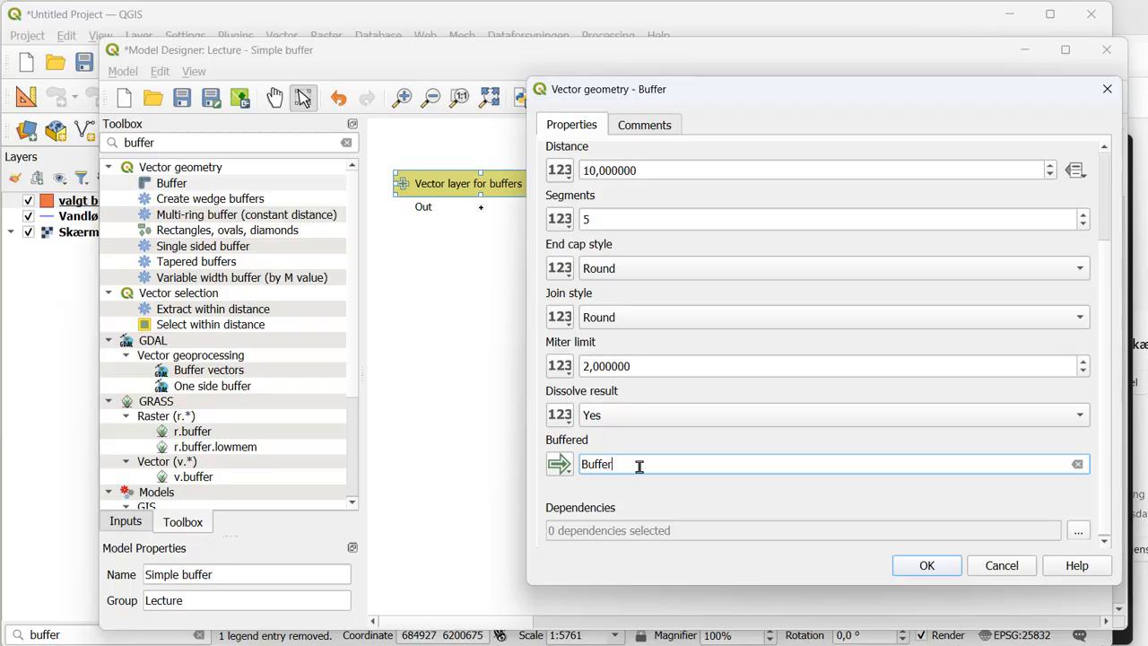
left_click(933, 565)
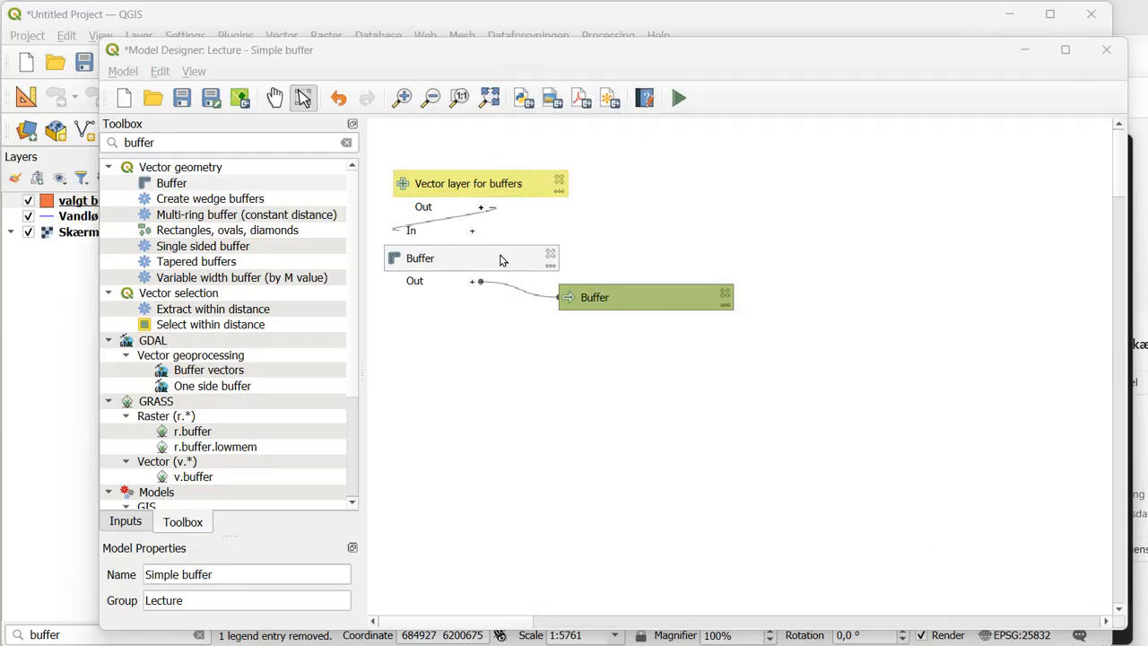
- Place the Buffer algorithm box beside the vector layer input and change its description to "Buffer 10 m"
left_click_drag(503, 259, 709, 182)
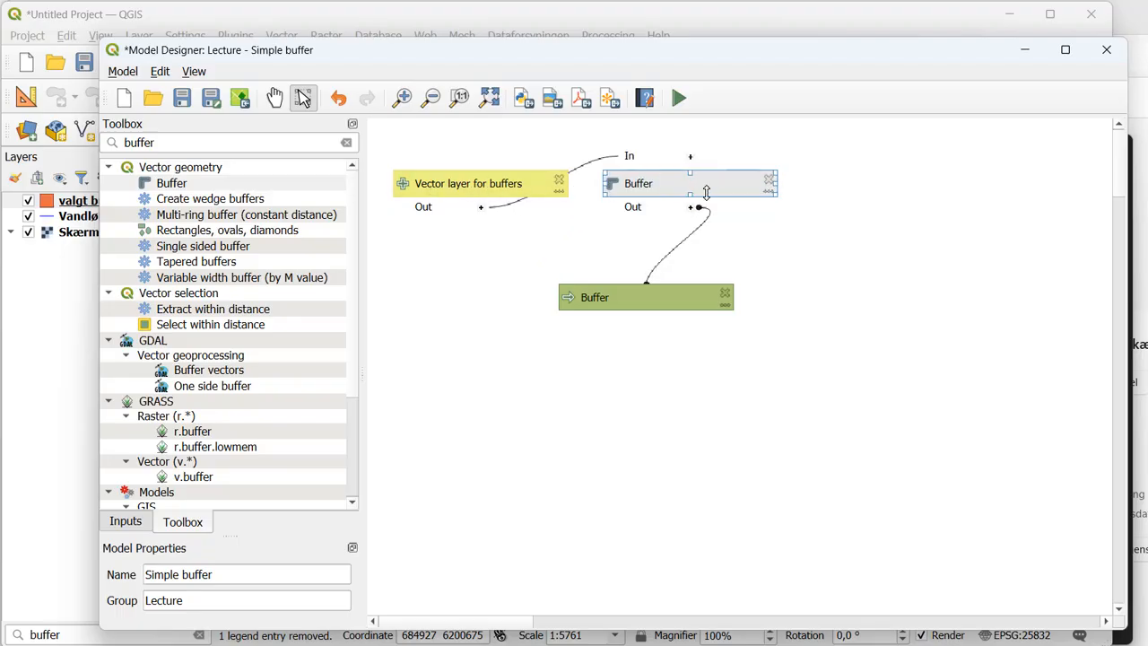
double_click(670, 183)
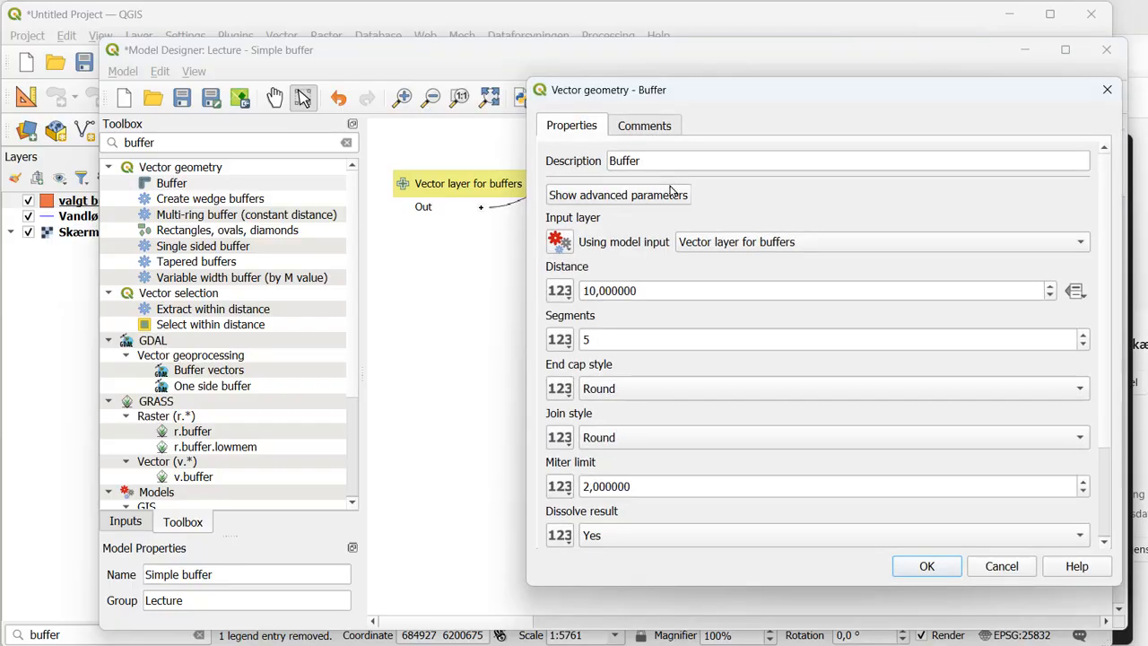
left_click(655, 159)
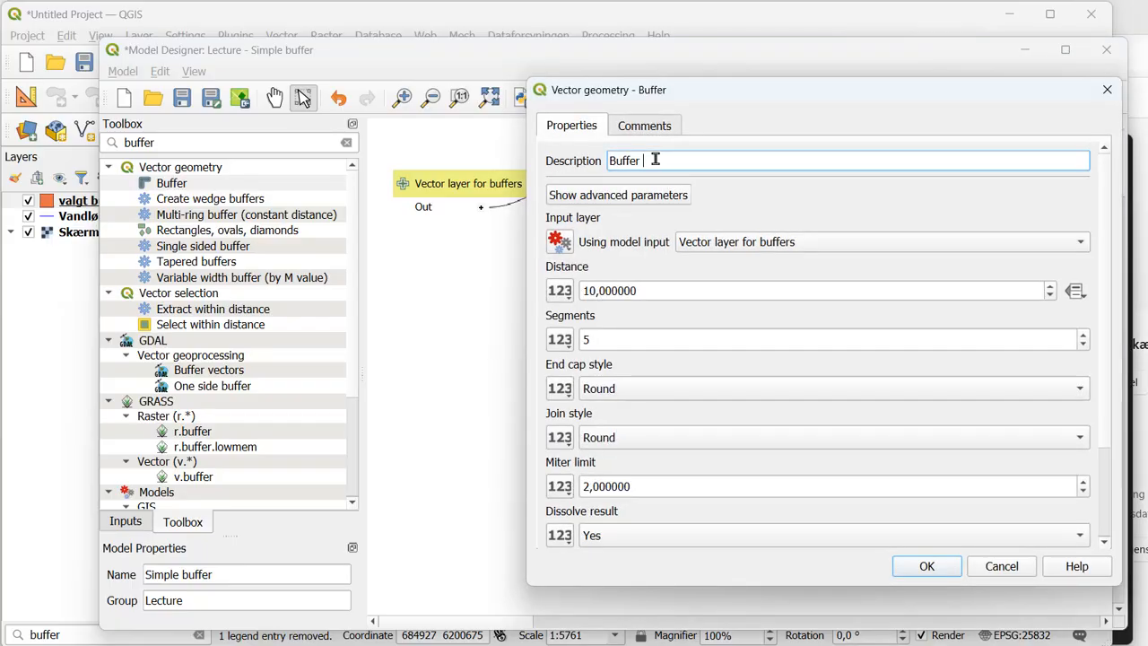
type("10 m")
left_click(929, 566)
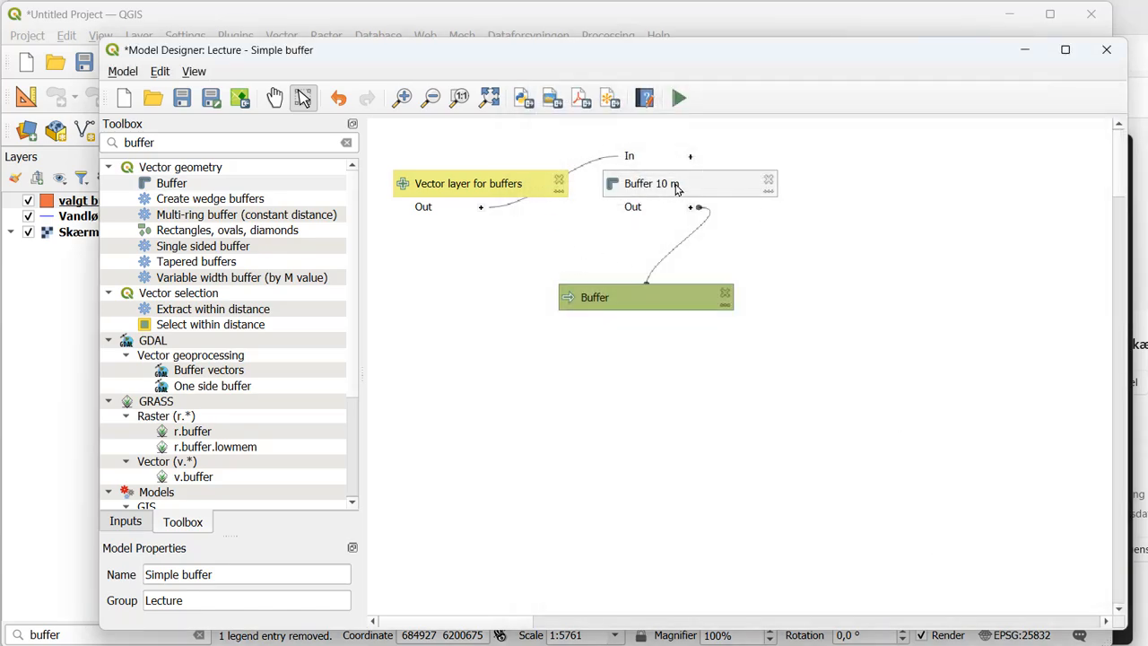
- Line up the Buffer output box beside the Buffer 10 m algorithm and save the model
left_click_drag(643, 297, 897, 182)
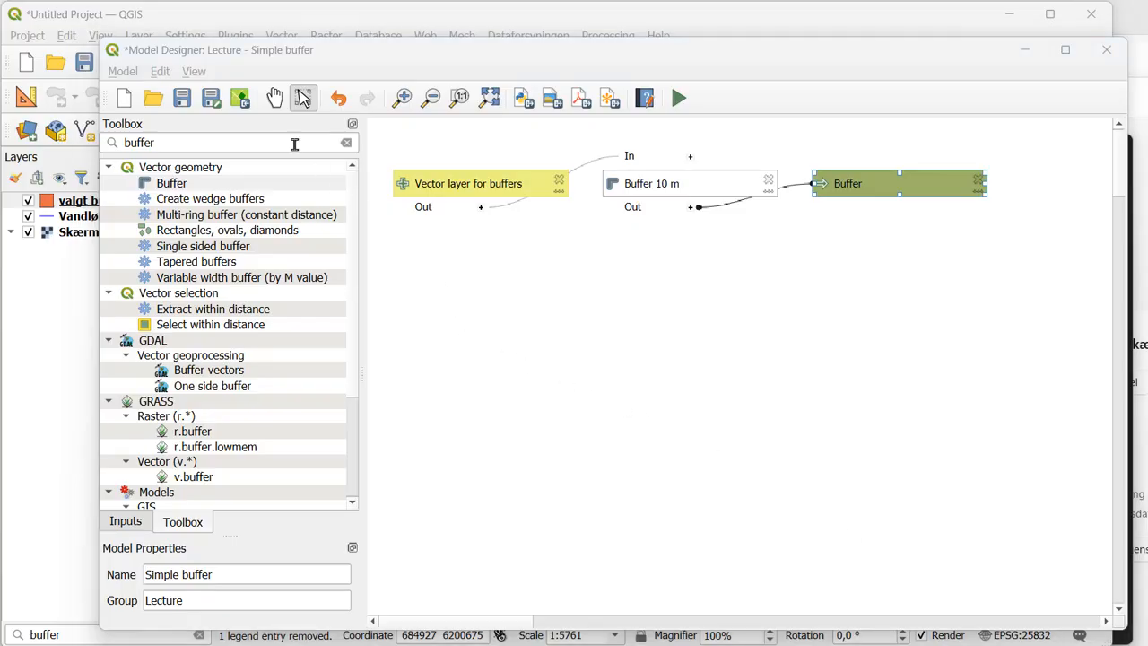
left_click(183, 99)
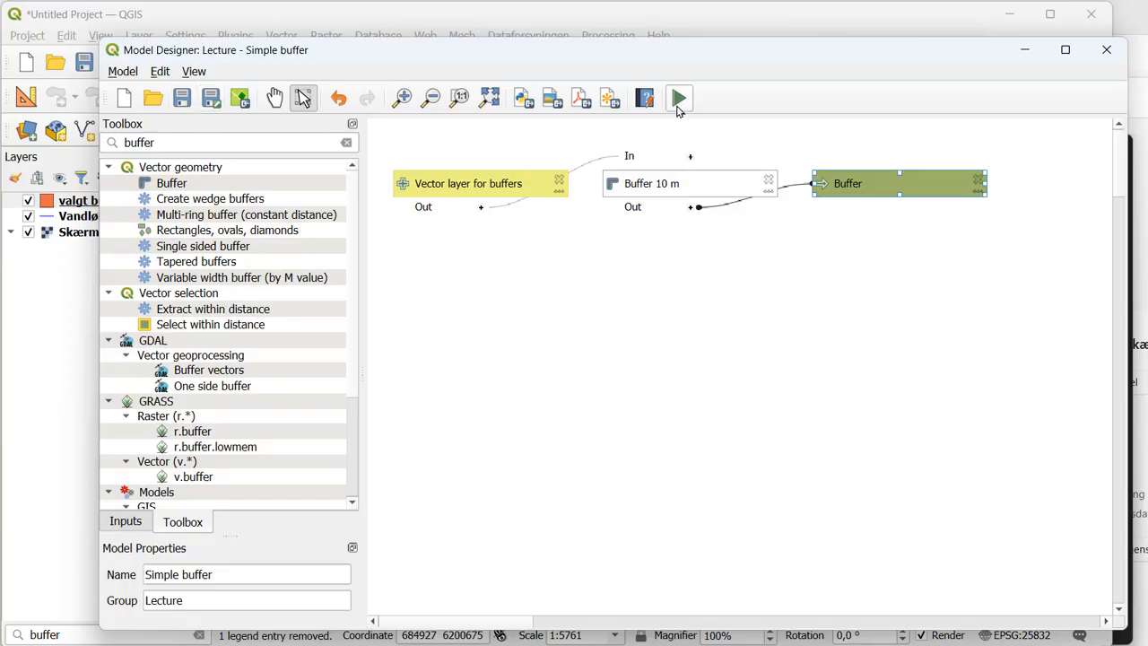
- Run the Simple buffer model on the Vandløbsmidte layer with a temporary output layer, and close the run dialog
left_click(679, 100)
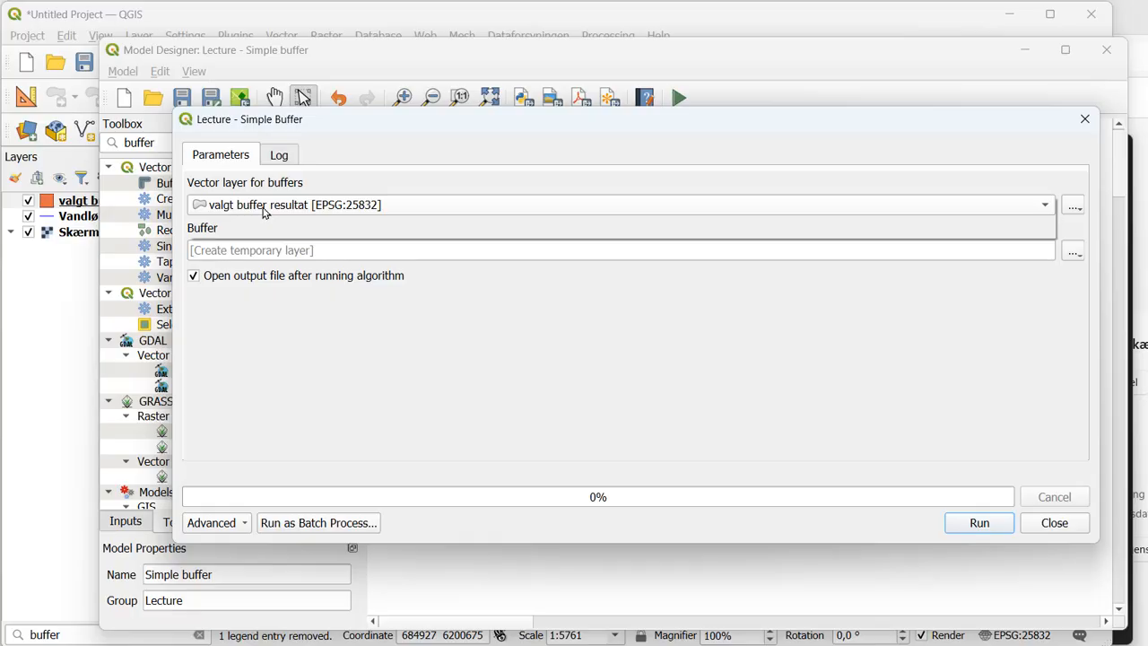
left_click(265, 212)
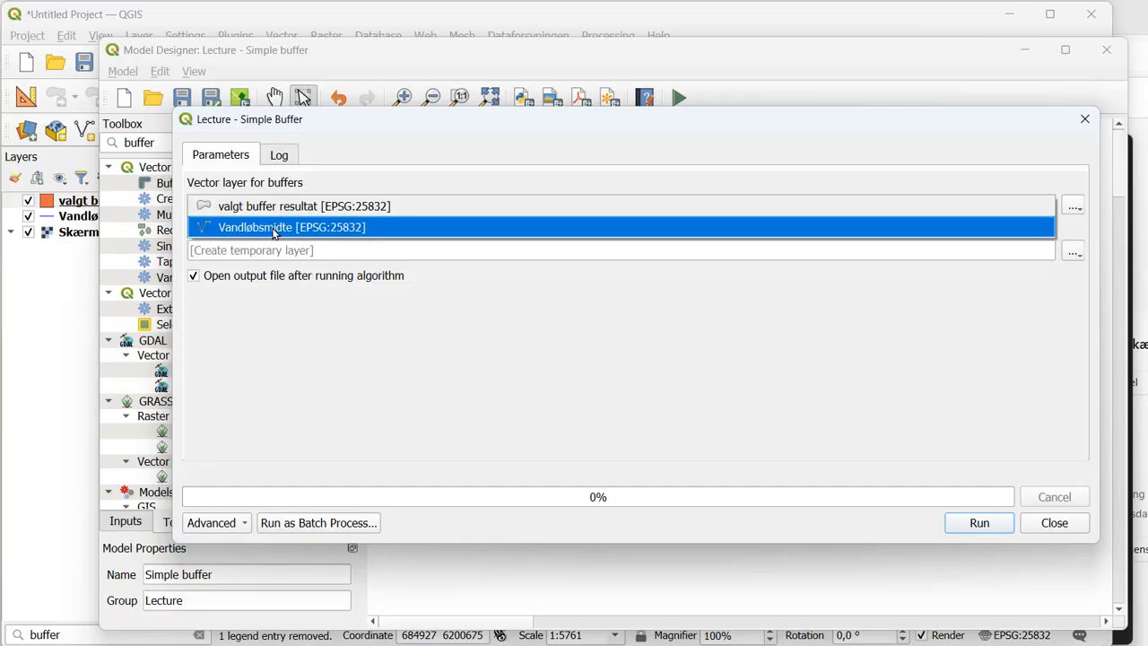
left_click(275, 230)
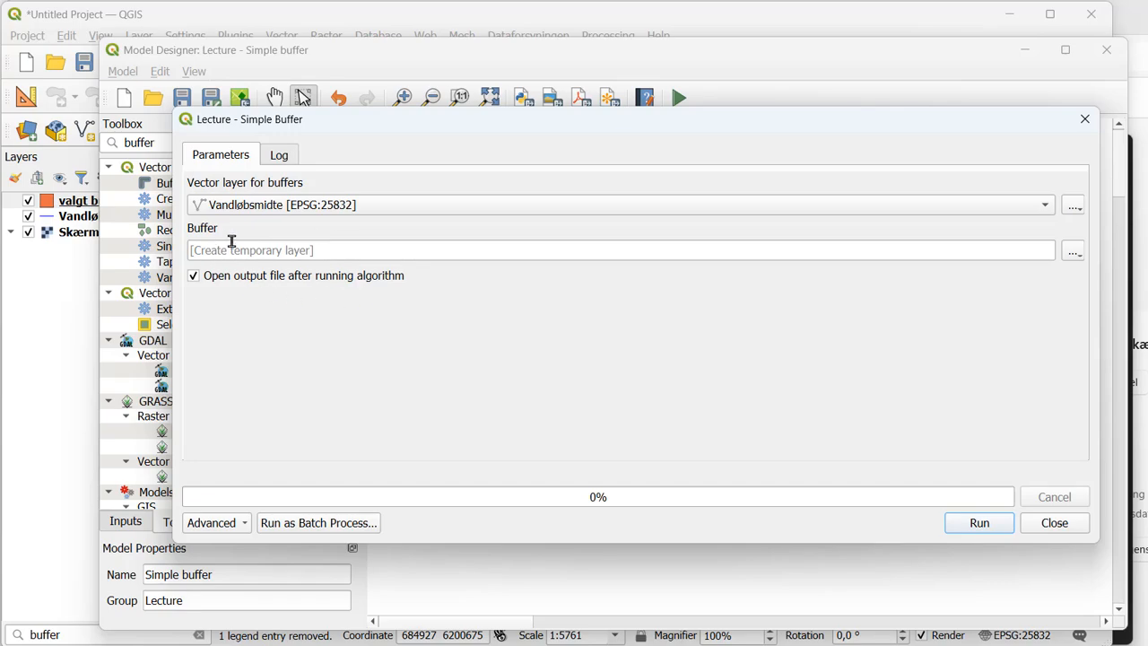
left_click(968, 526)
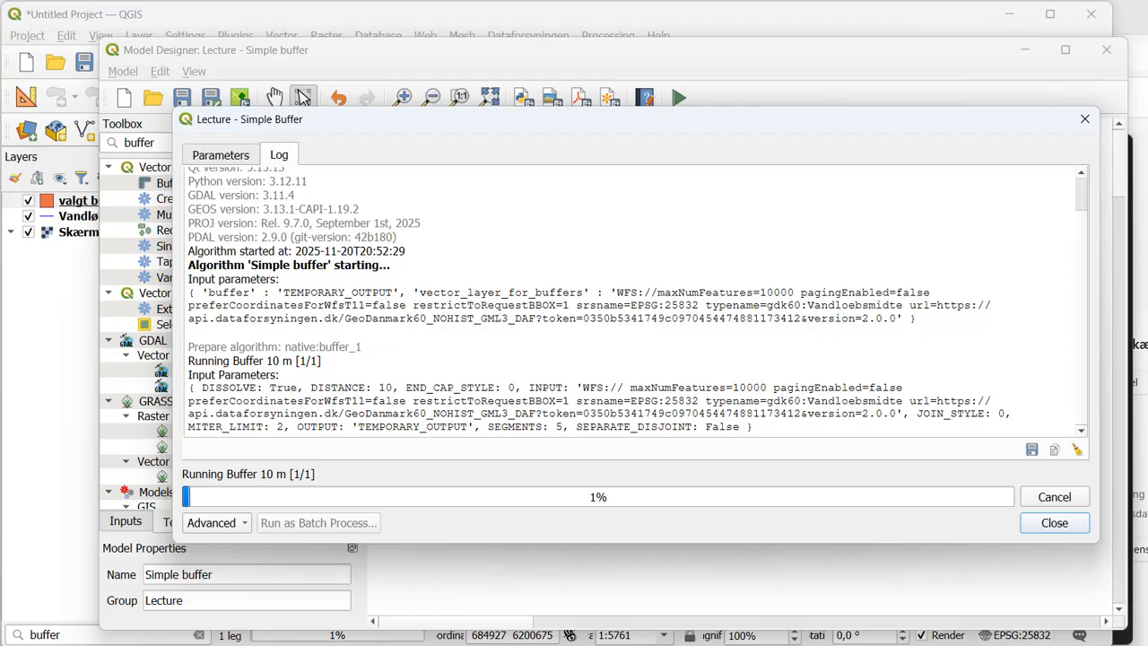
mouse_move(1080, 339)
left_mouse_down()
mouse_move(1081, 248)
mouse_move(1078, 356)
left_mouse_up()
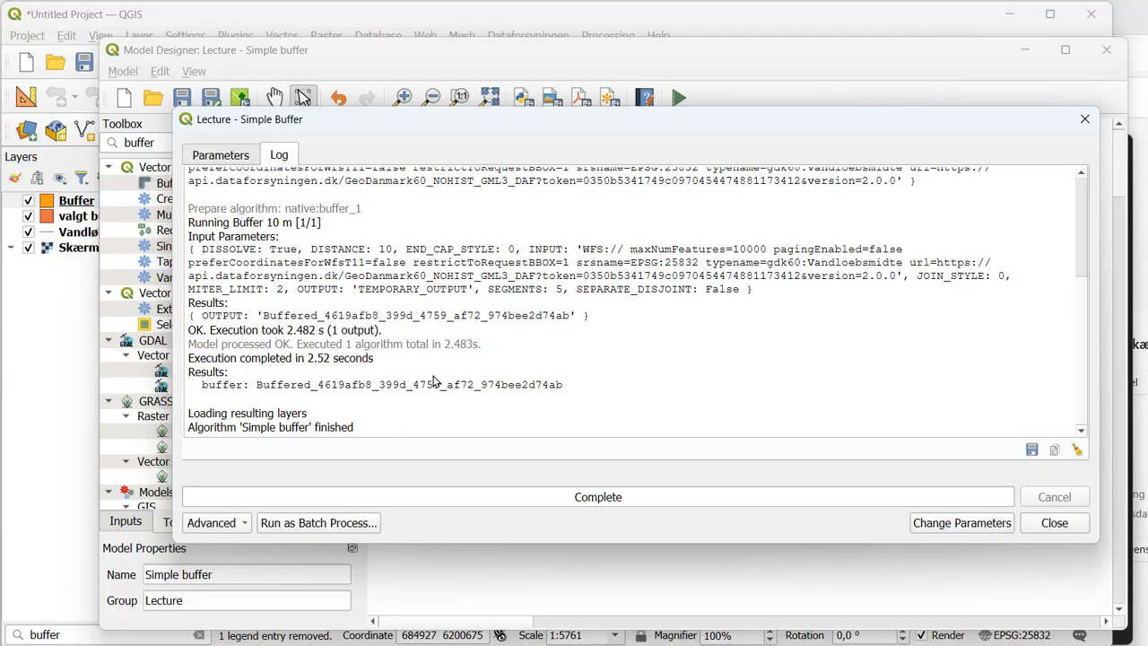
left_click(1055, 523)
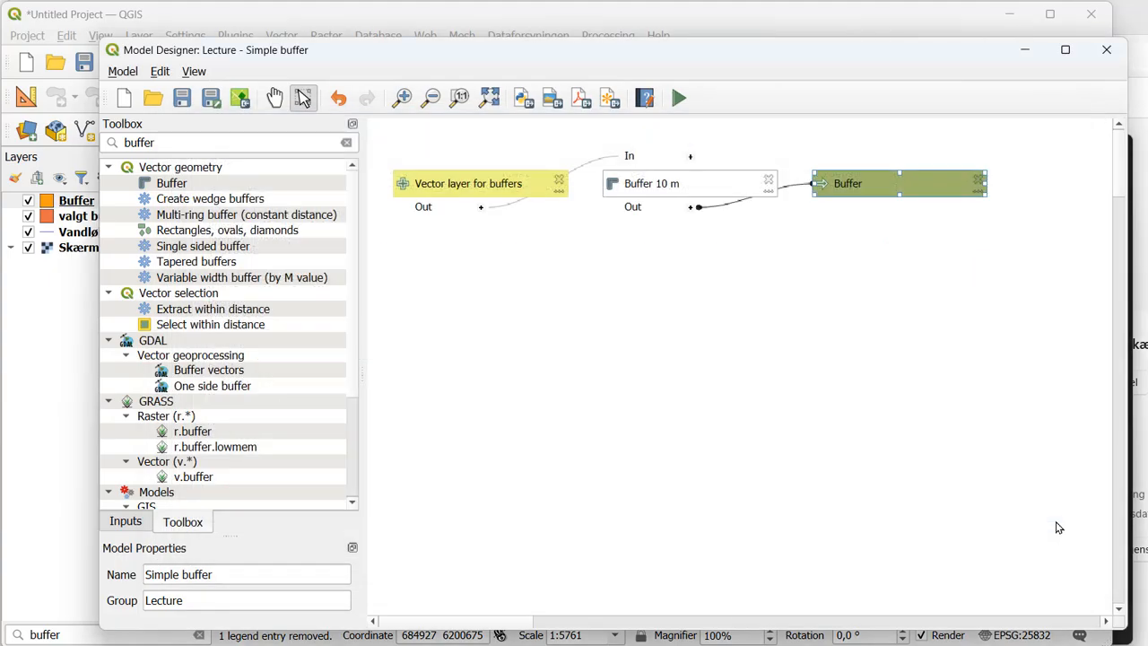
- Return to the map, select the new Buffer layer's features to check whether they are dissolved, and clear the selection
left_click(1025, 49)
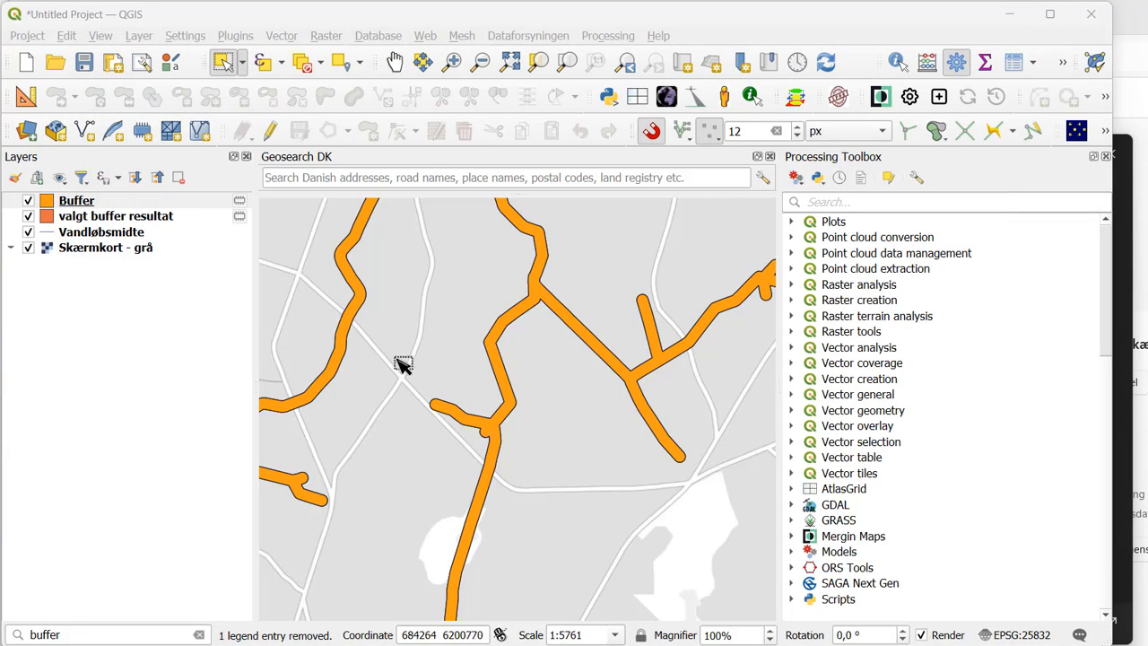
scroll(404, 363, "down", 1)
scroll(426, 326, "down", 1)
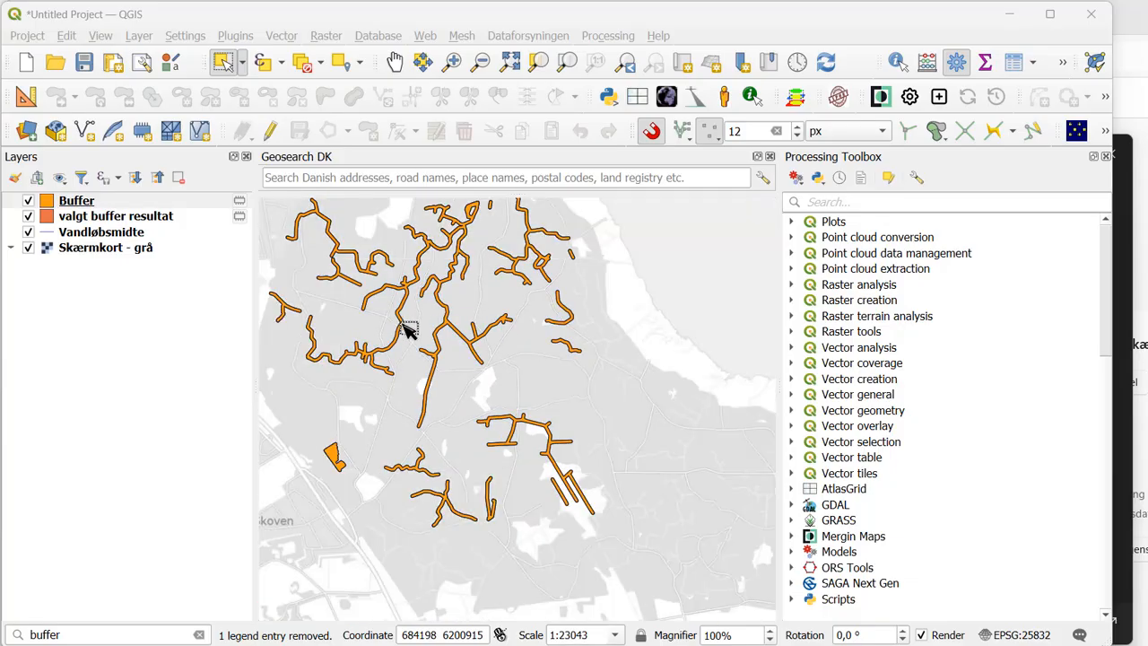
left_click_drag(400, 317, 608, 236)
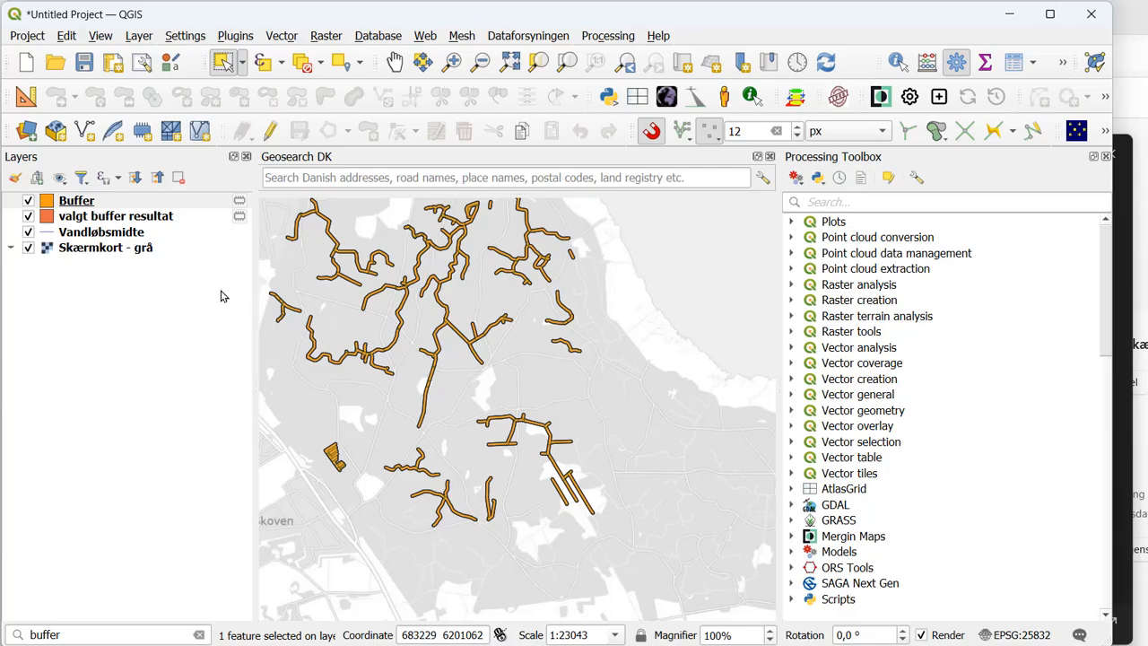
scroll(426, 336, "up", 1)
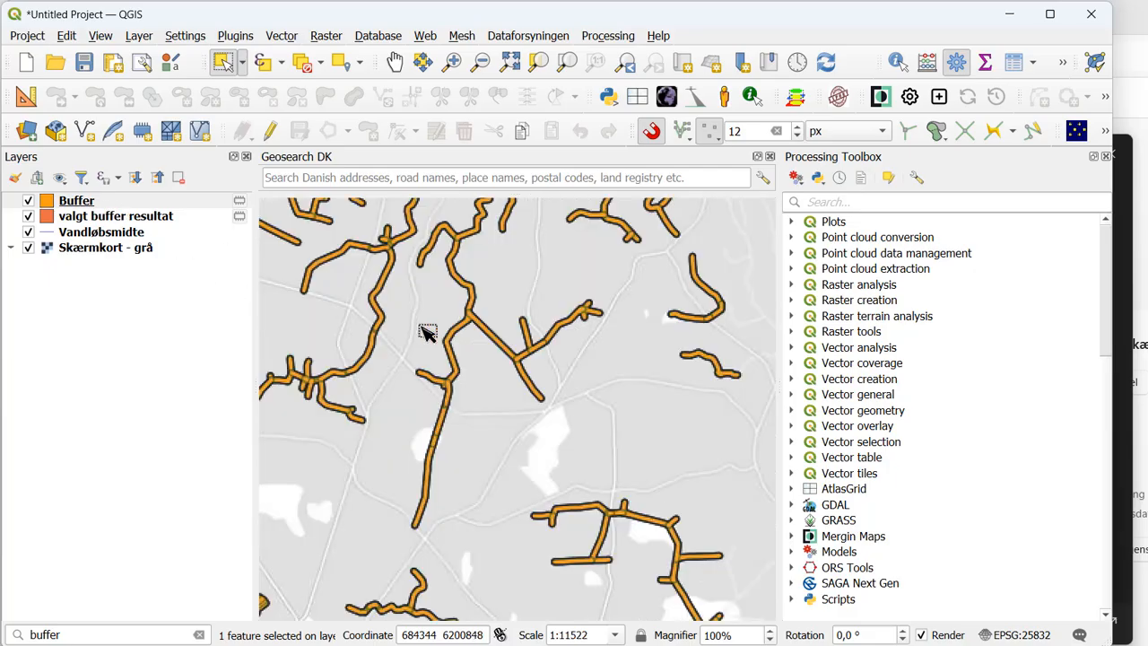
scroll(418, 350, "up", 1)
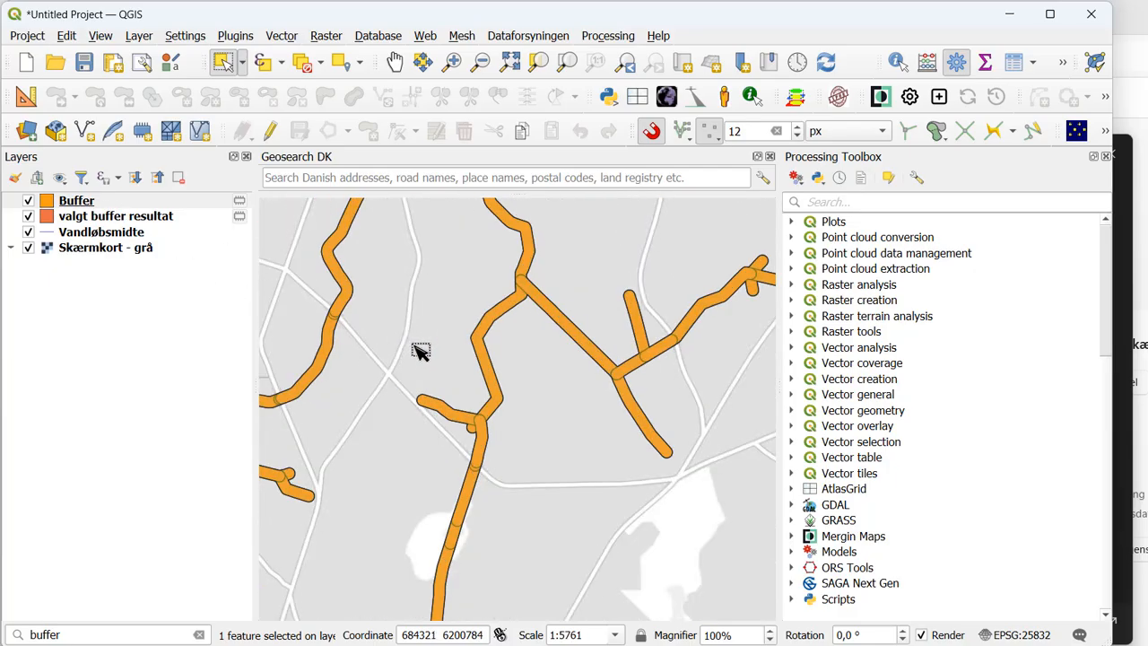
left_click(406, 327)
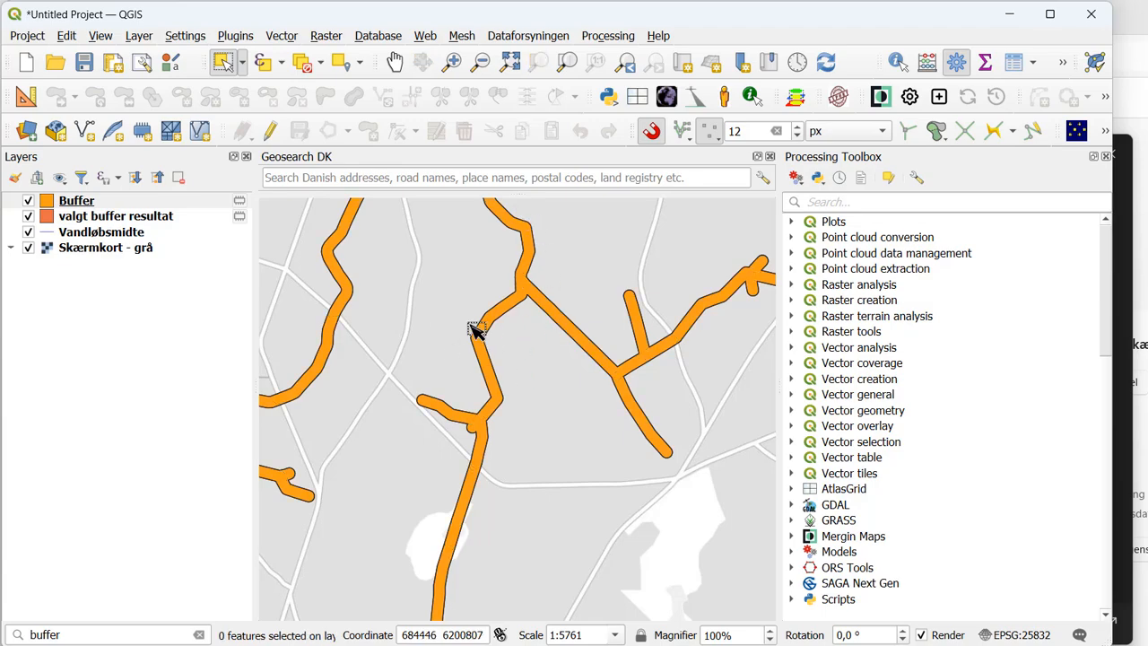
- Hide the Buffer layer to compare it with the valgt buffer resultat layer beneath, and show it again
left_click(28, 202)
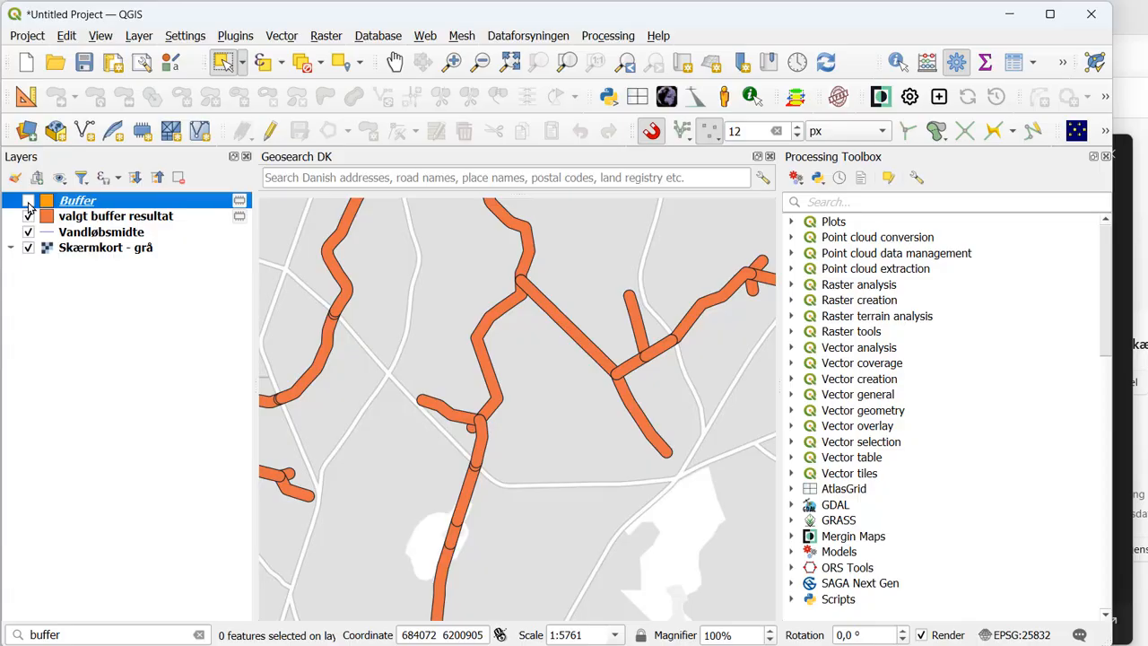
left_click(28, 202)
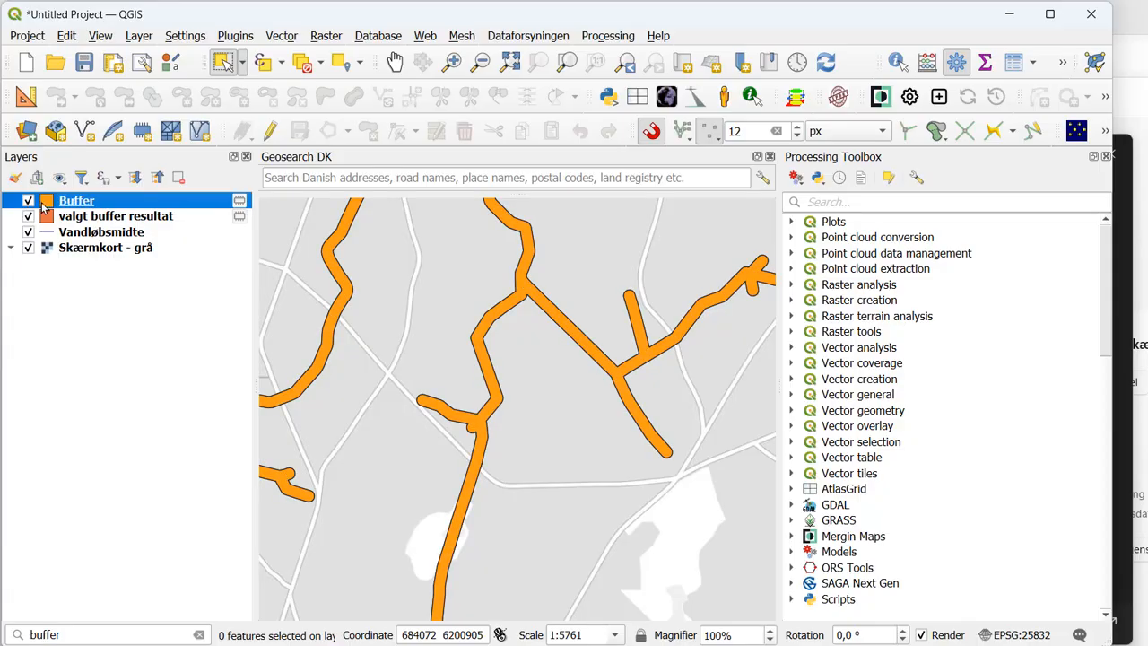